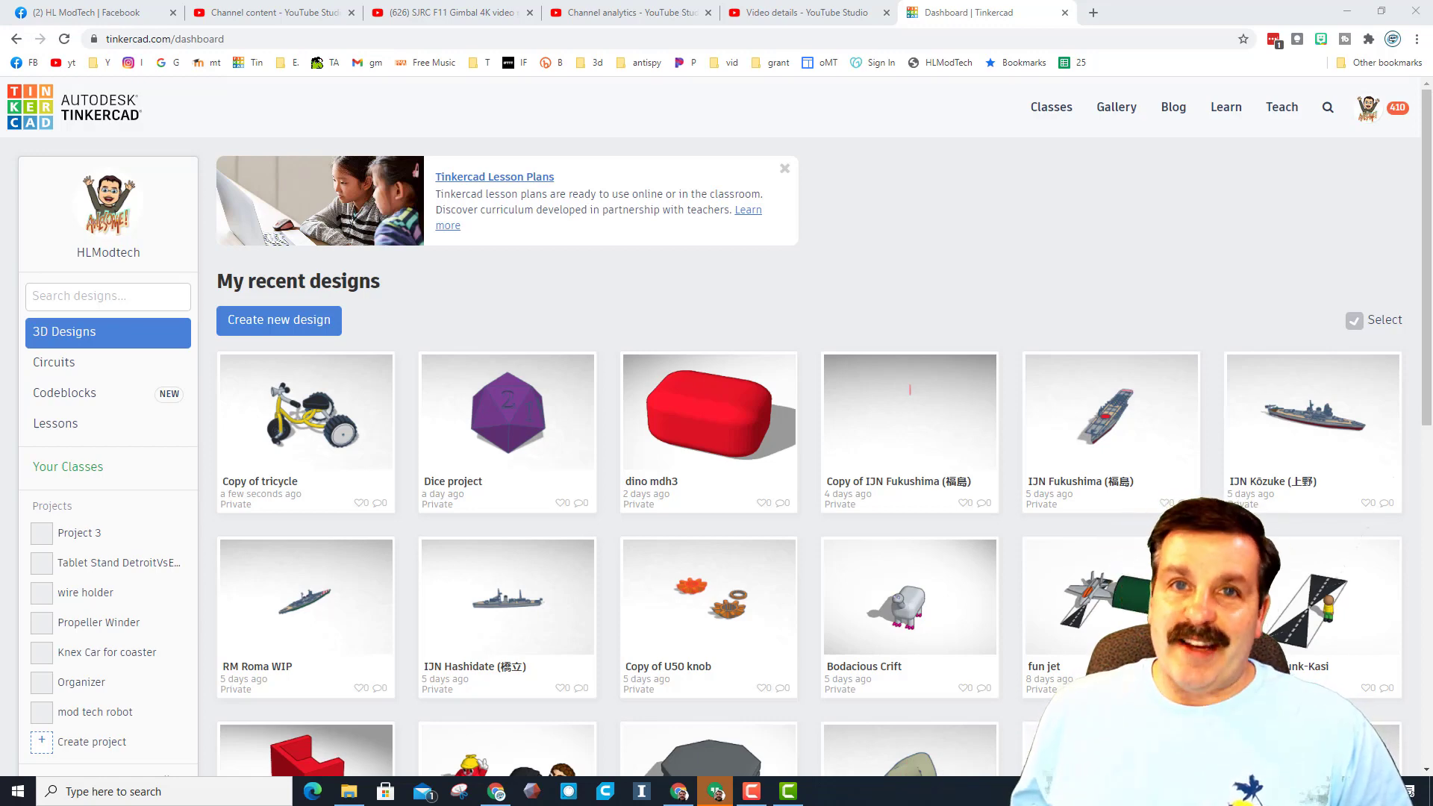
# Start a new blank design and rename it 'dice project'
pyautogui.click(281, 320)
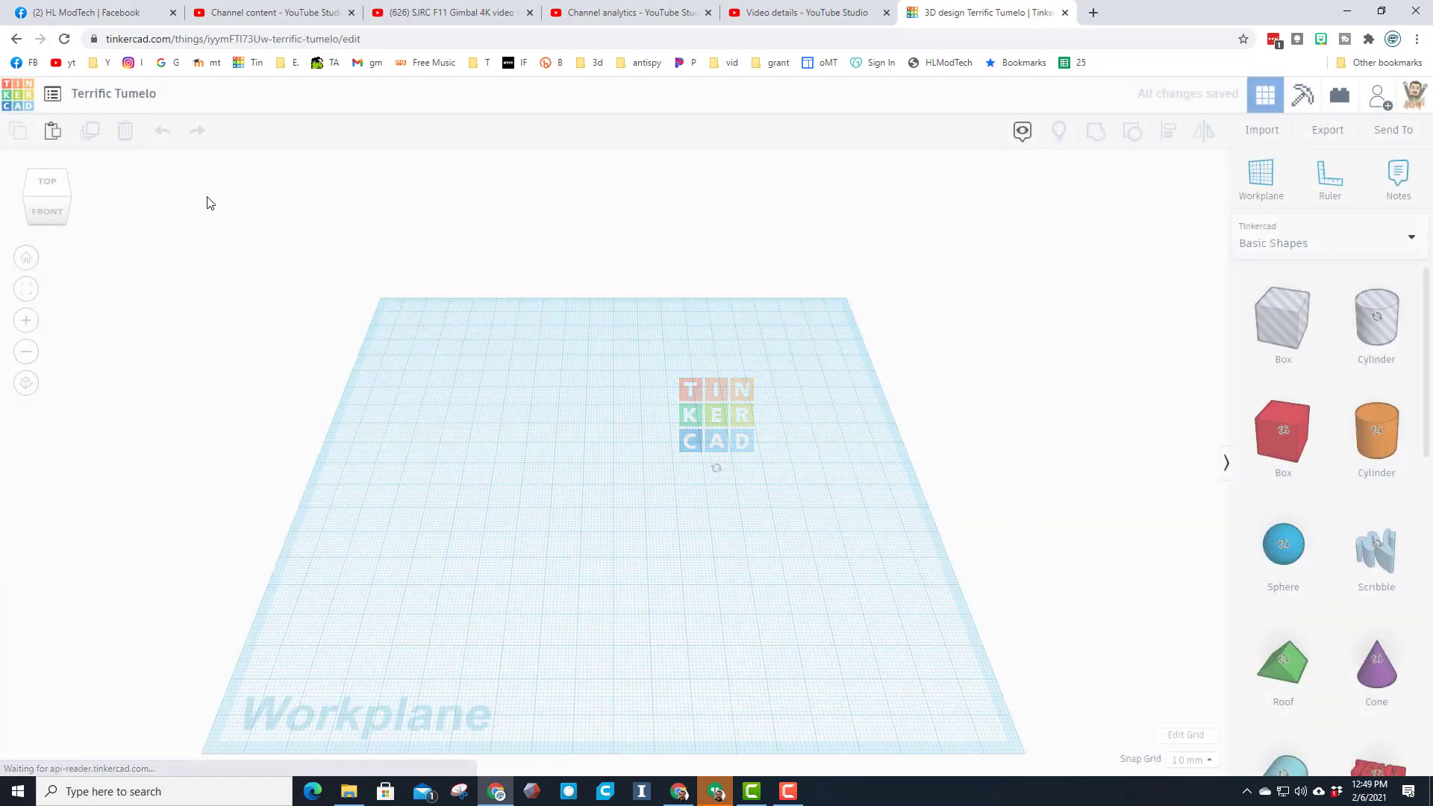
pyautogui.click(101, 96)
pyautogui.write('dice project')
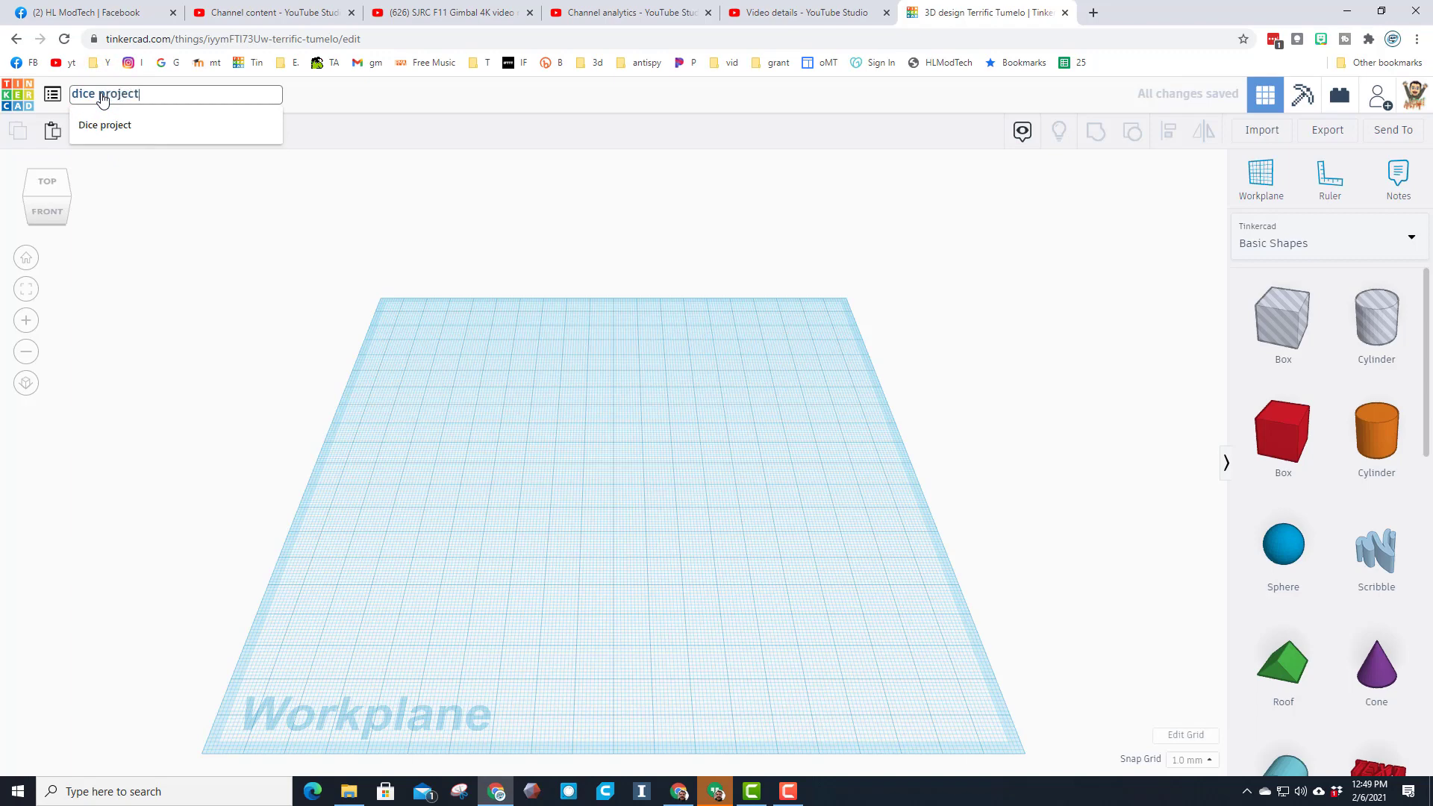
pyautogui.click(547, 431)
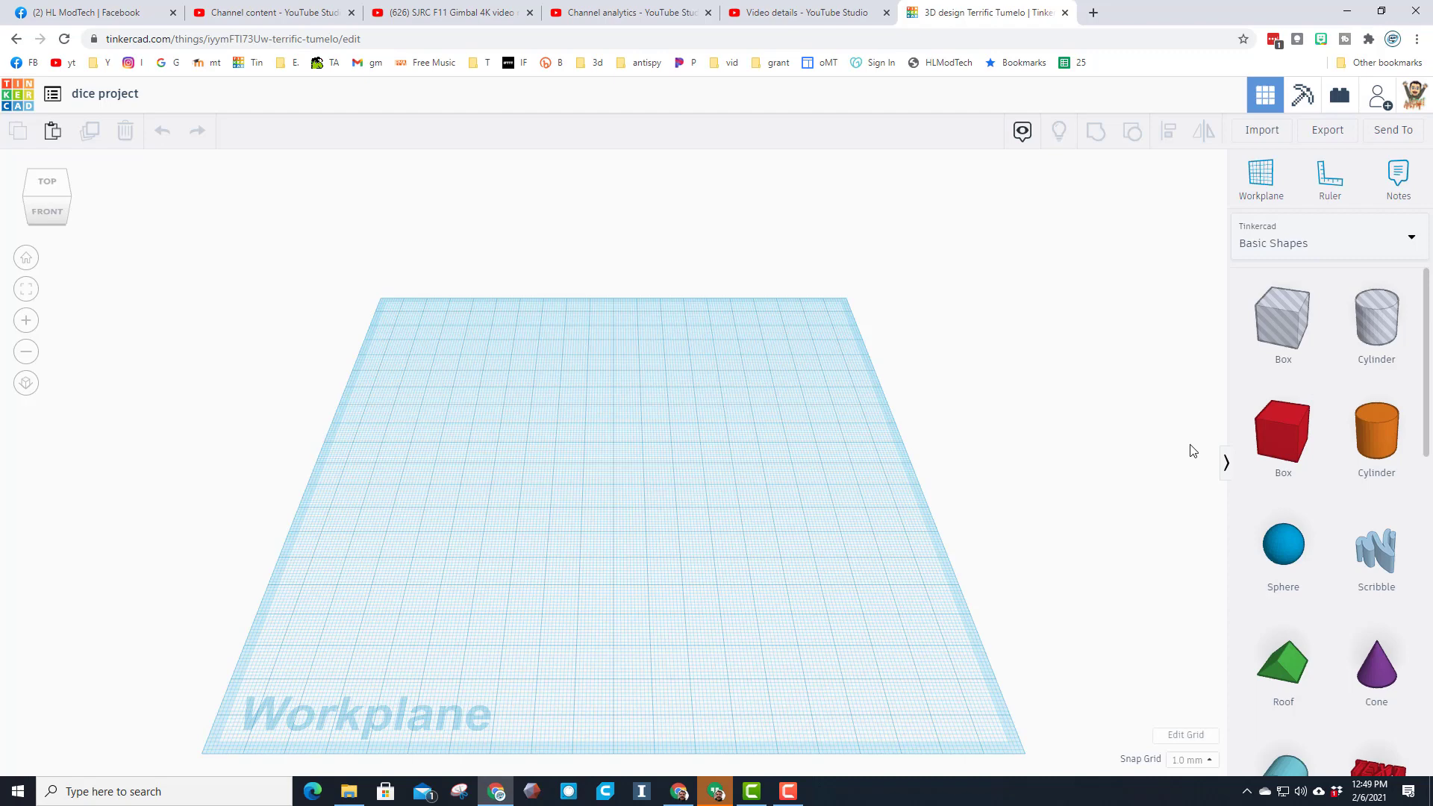
# Place an icosahedron on the workplane and scale it uniformly to 40
pyautogui.scroll(-10, 1339, 437)
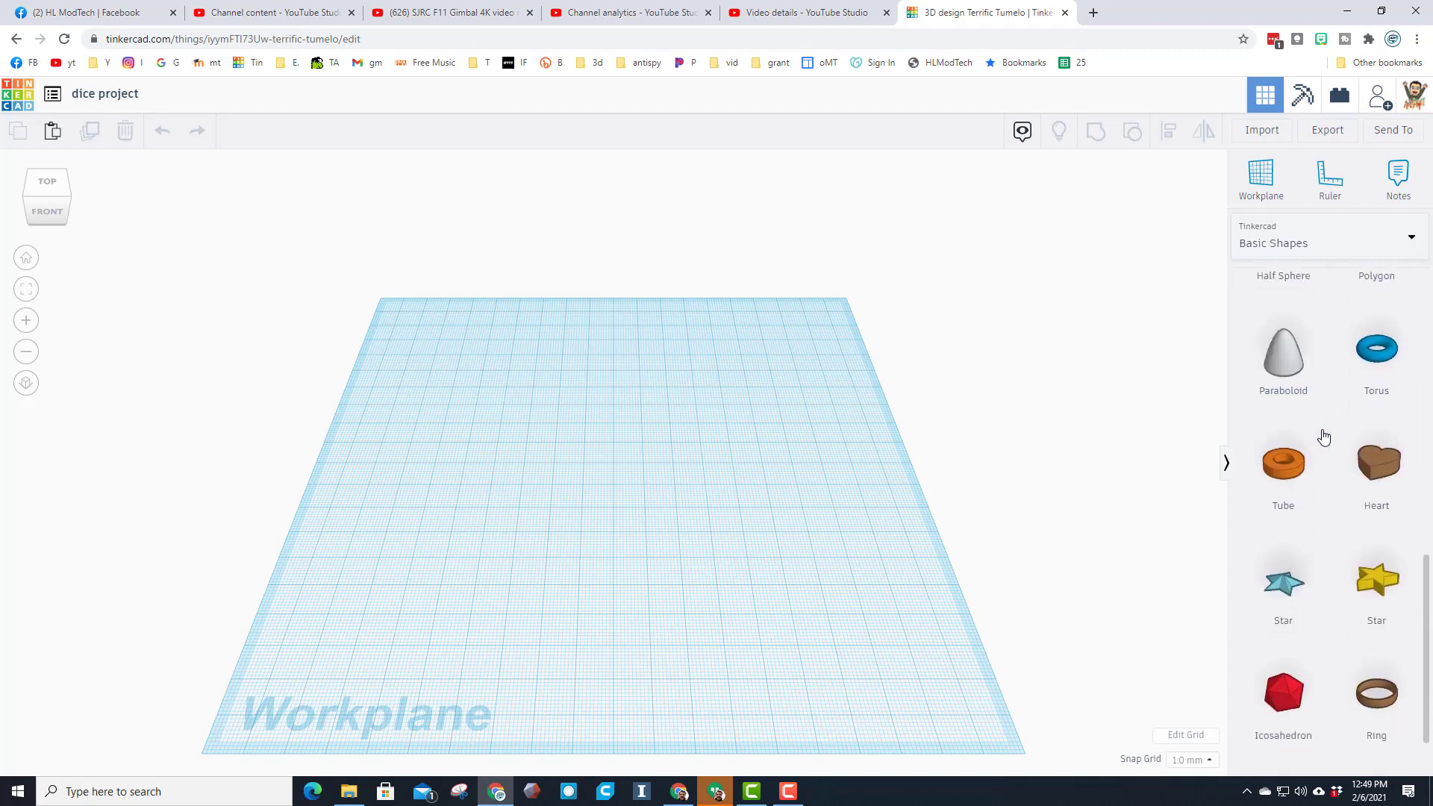
pyautogui.moveTo(1274, 650); pyautogui.dragTo(648, 423)
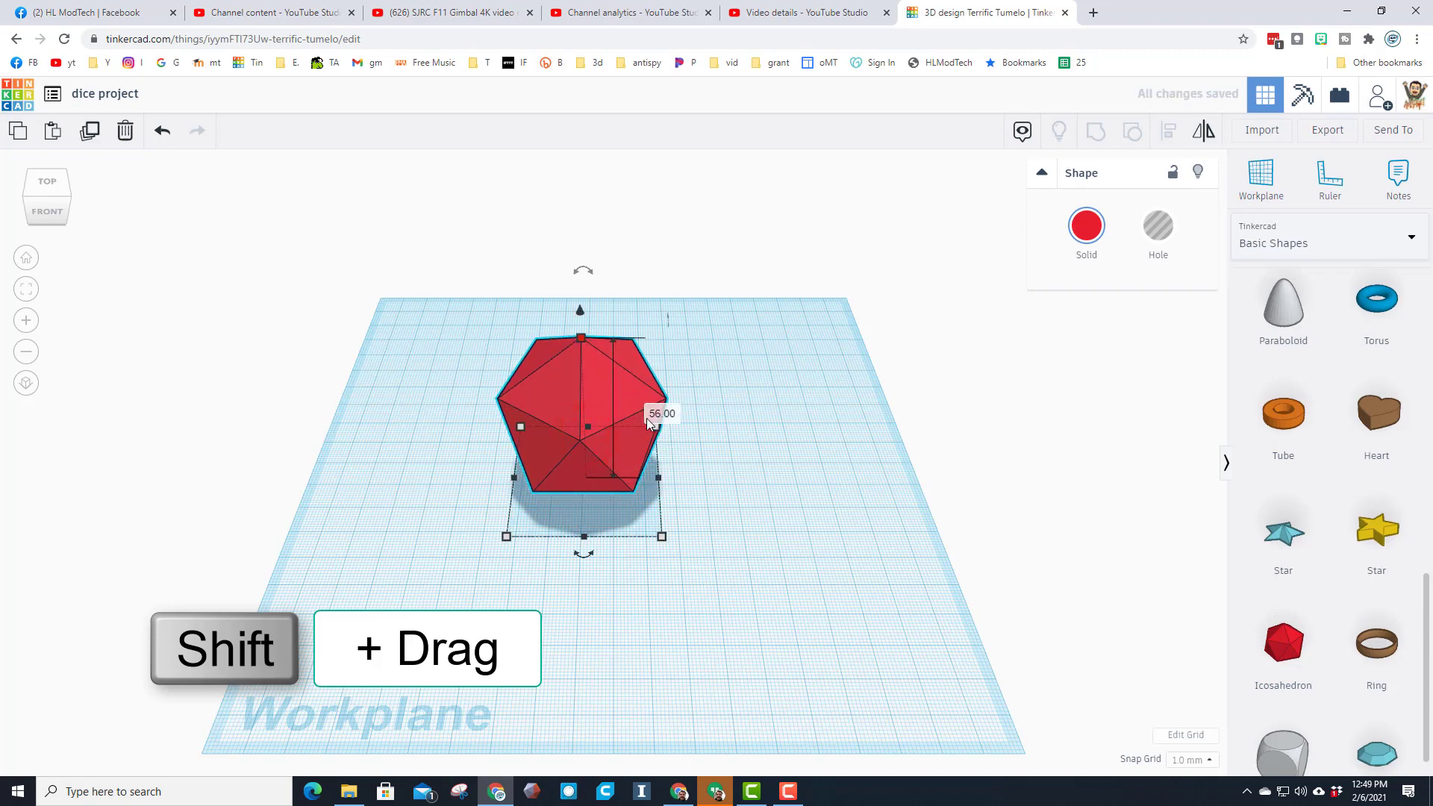
pyautogui.write('40')
pyautogui.press('Return')
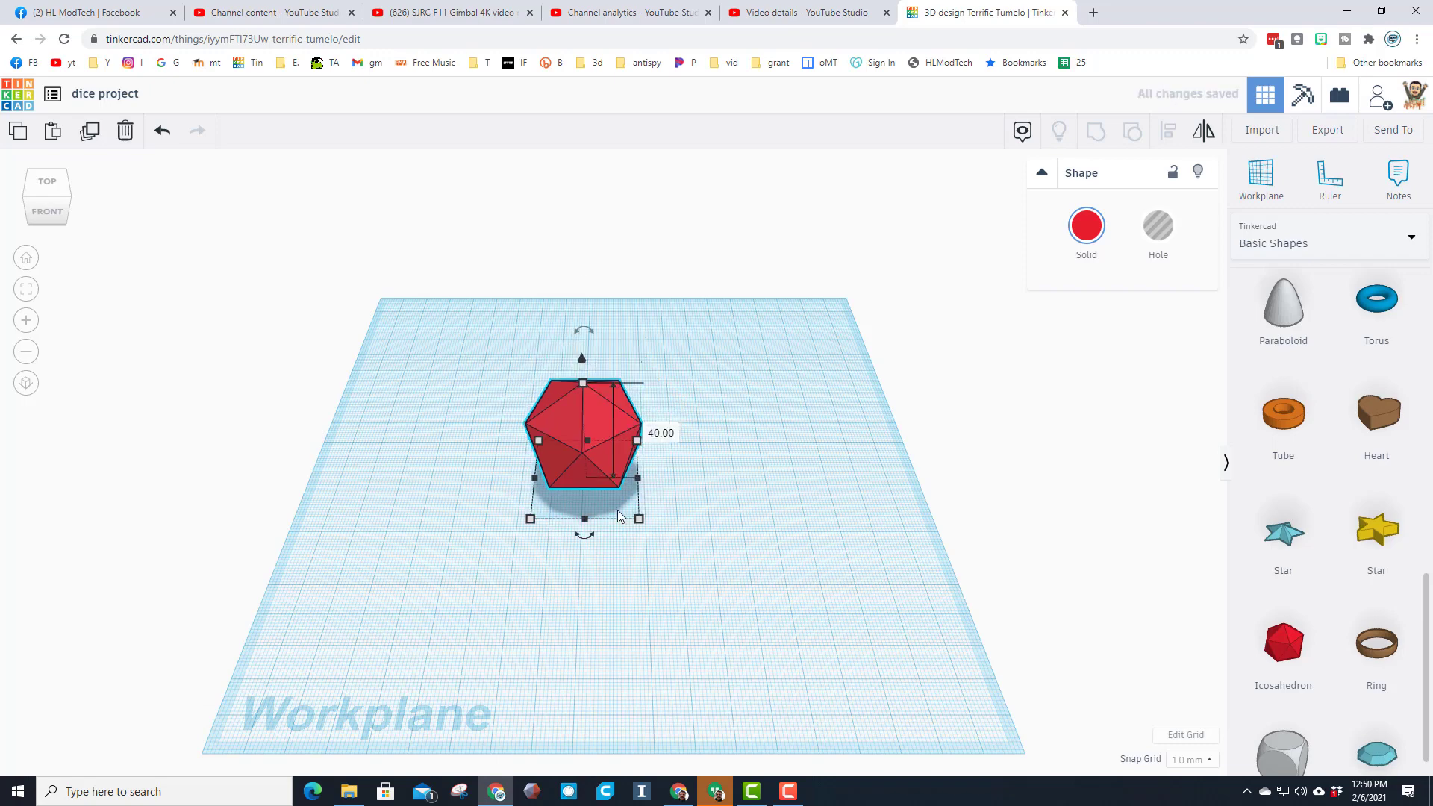
# Try tilting the icosahedron from the right view and dropping it, then undo back to upright
pyautogui.moveTo(709, 608); pyautogui.dragTo(612, 491, button='right')
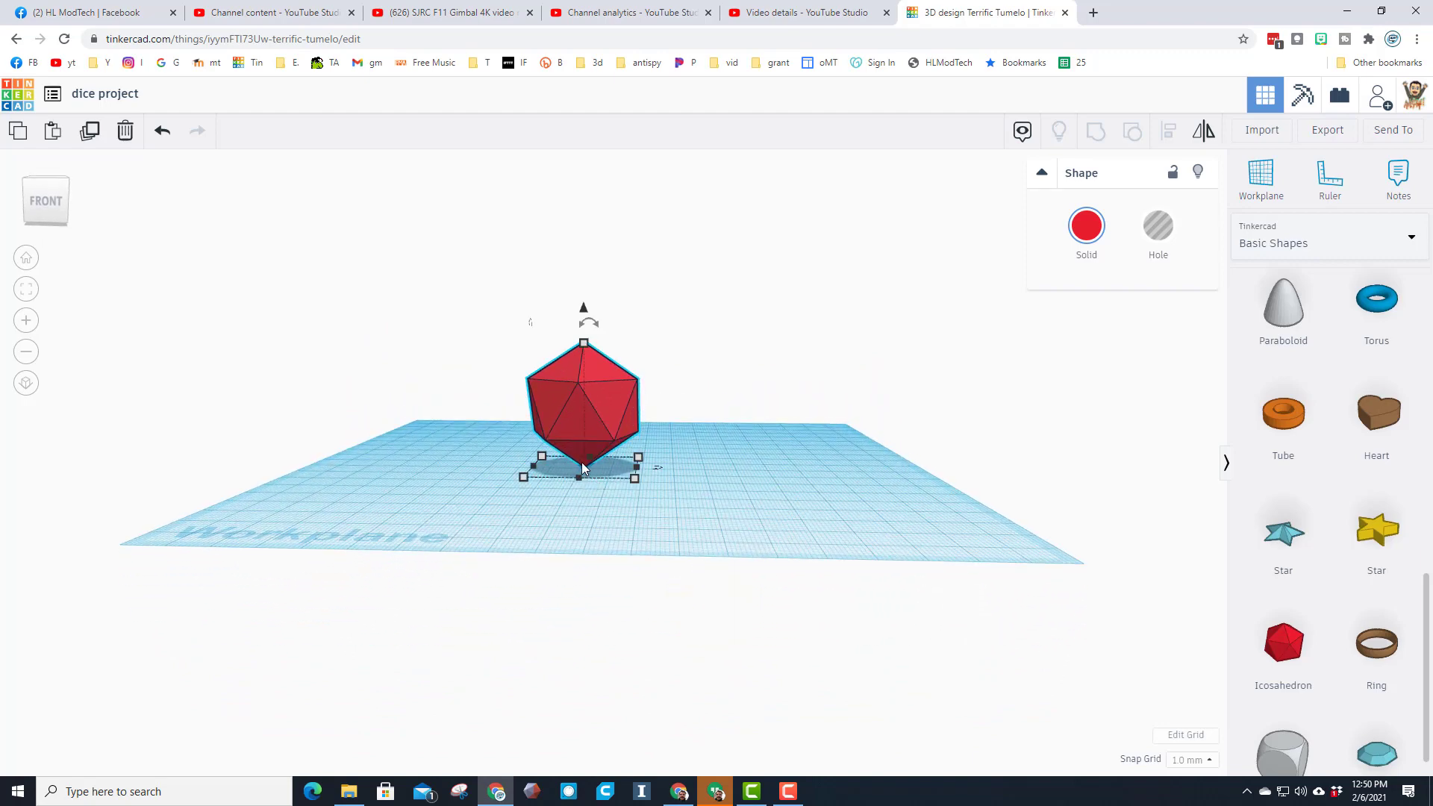
pyautogui.moveTo(636, 470)
pyautogui.moveTo(655, 482); pyautogui.dragTo(350, 427, button='right')
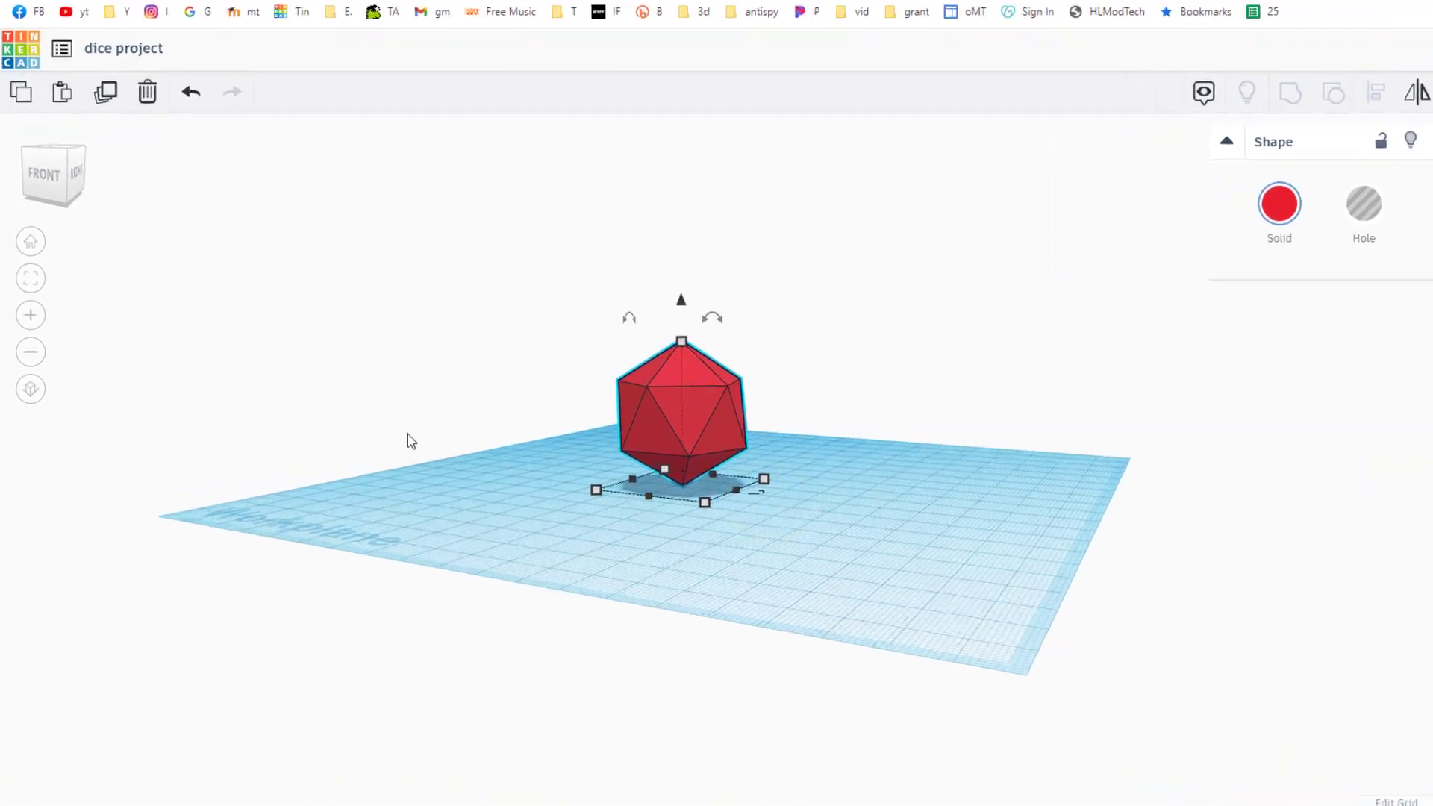
pyautogui.click(80, 175)
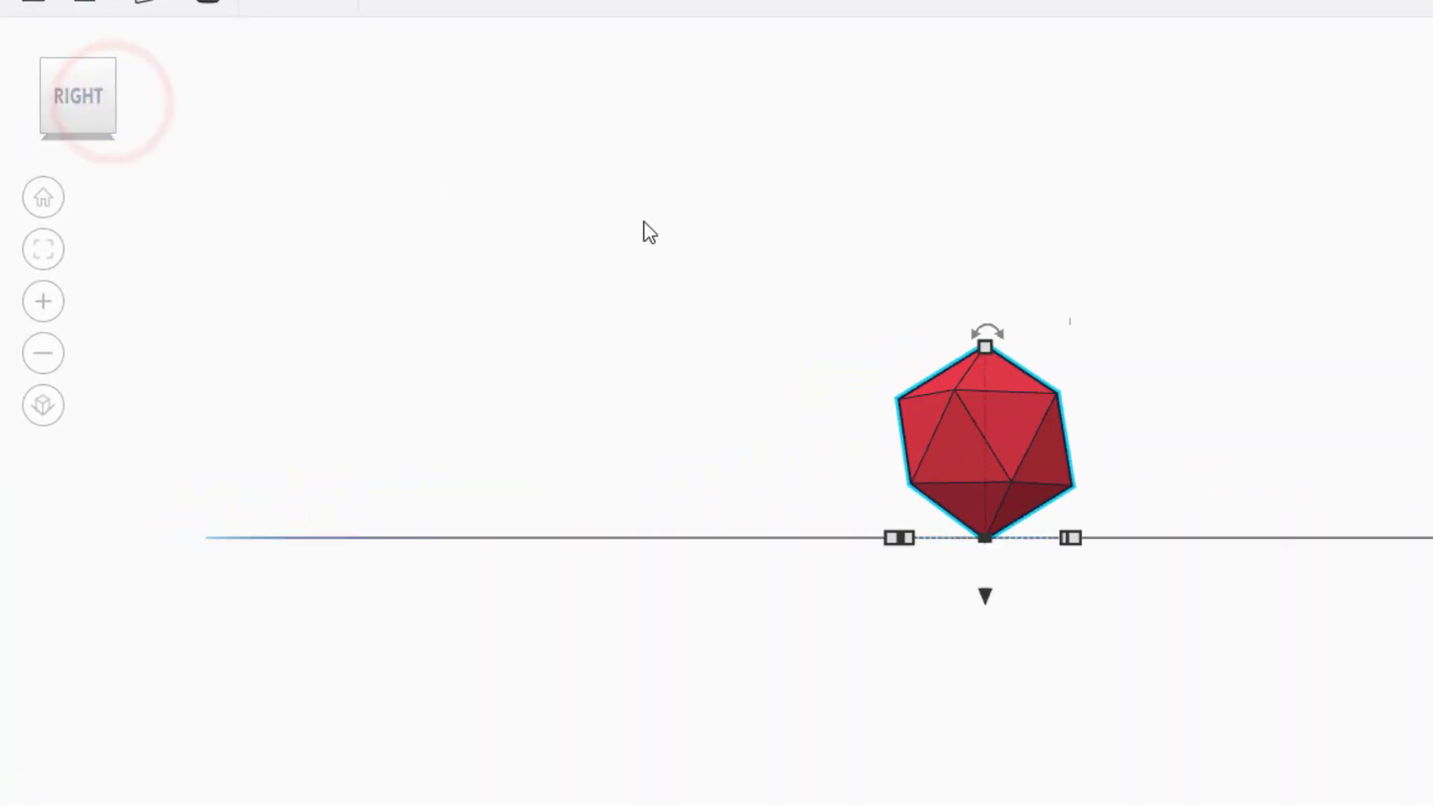
pyautogui.moveTo(992, 330); pyautogui.dragTo(835, 241)
pyautogui.press('d')
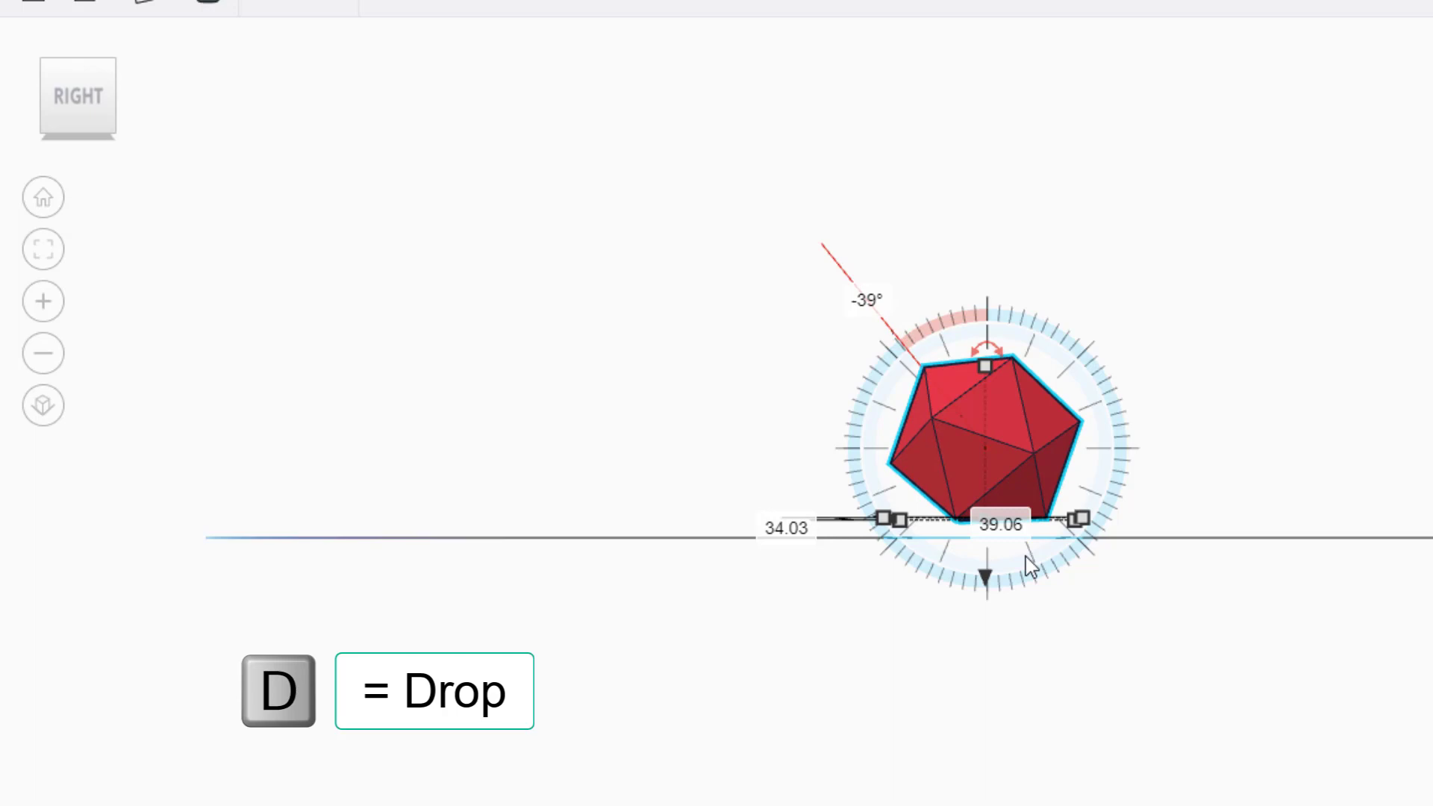
pyautogui.scroll(5, 1030, 612)
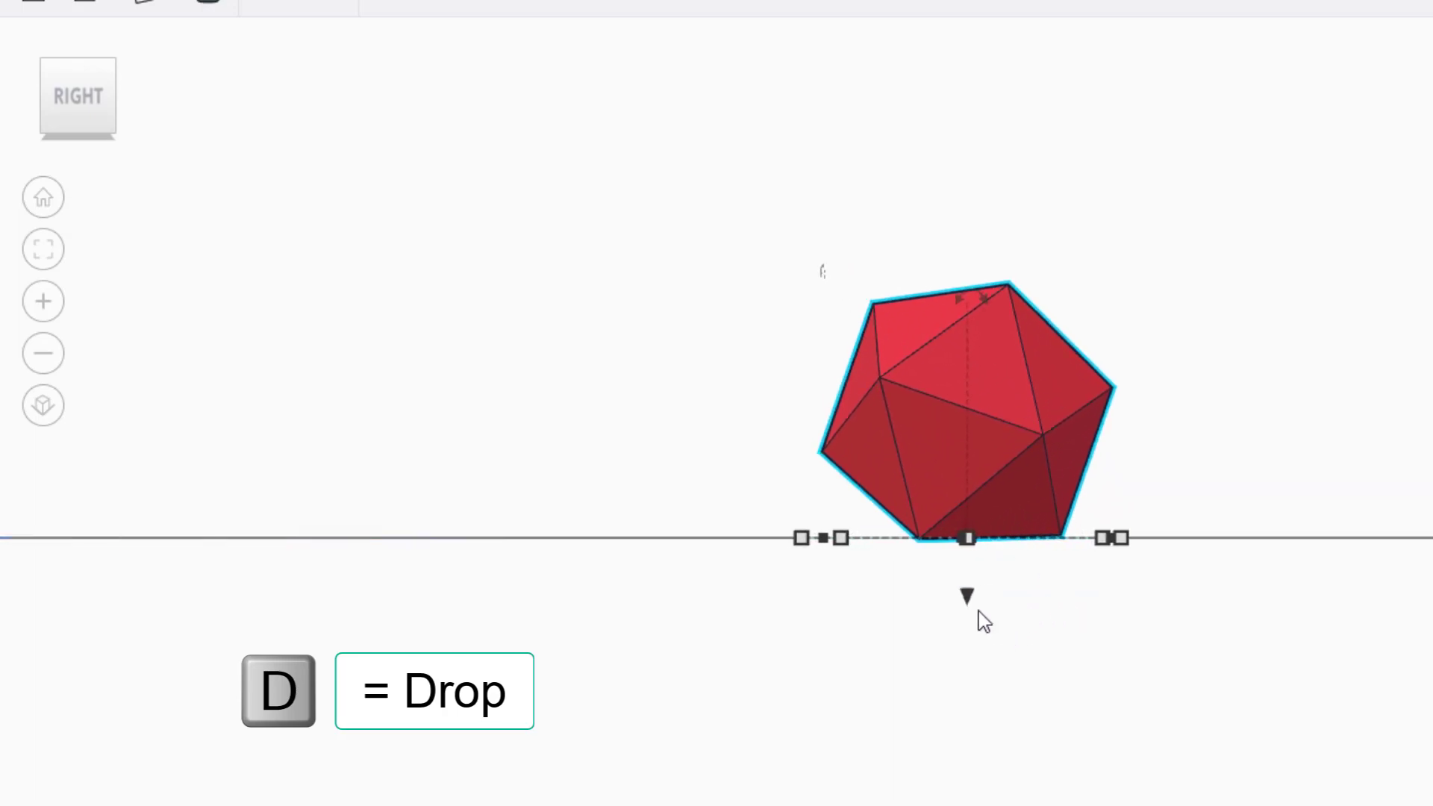
pyautogui.scroll(5, 894, 612)
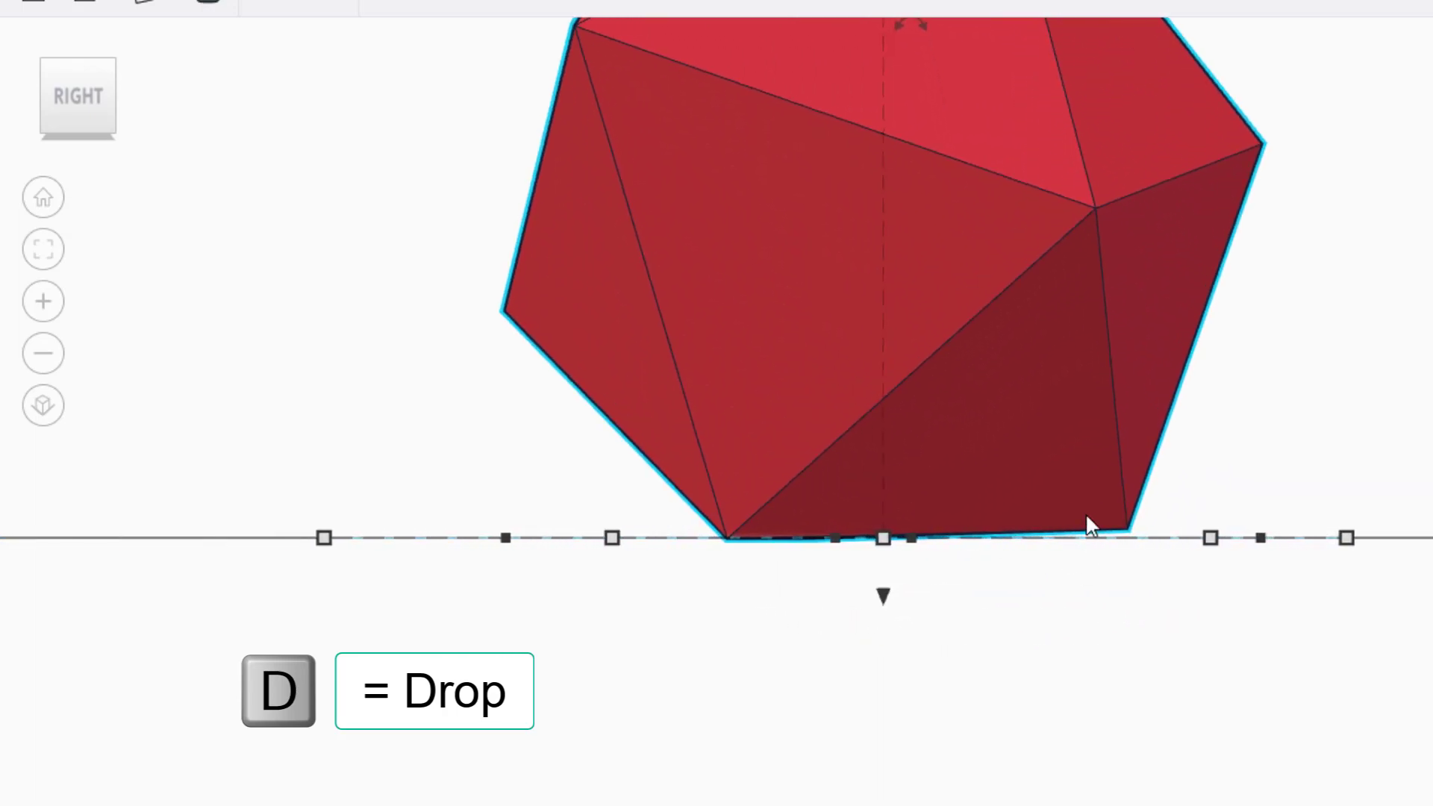
pyautogui.hotkey('ctrl', 'z')
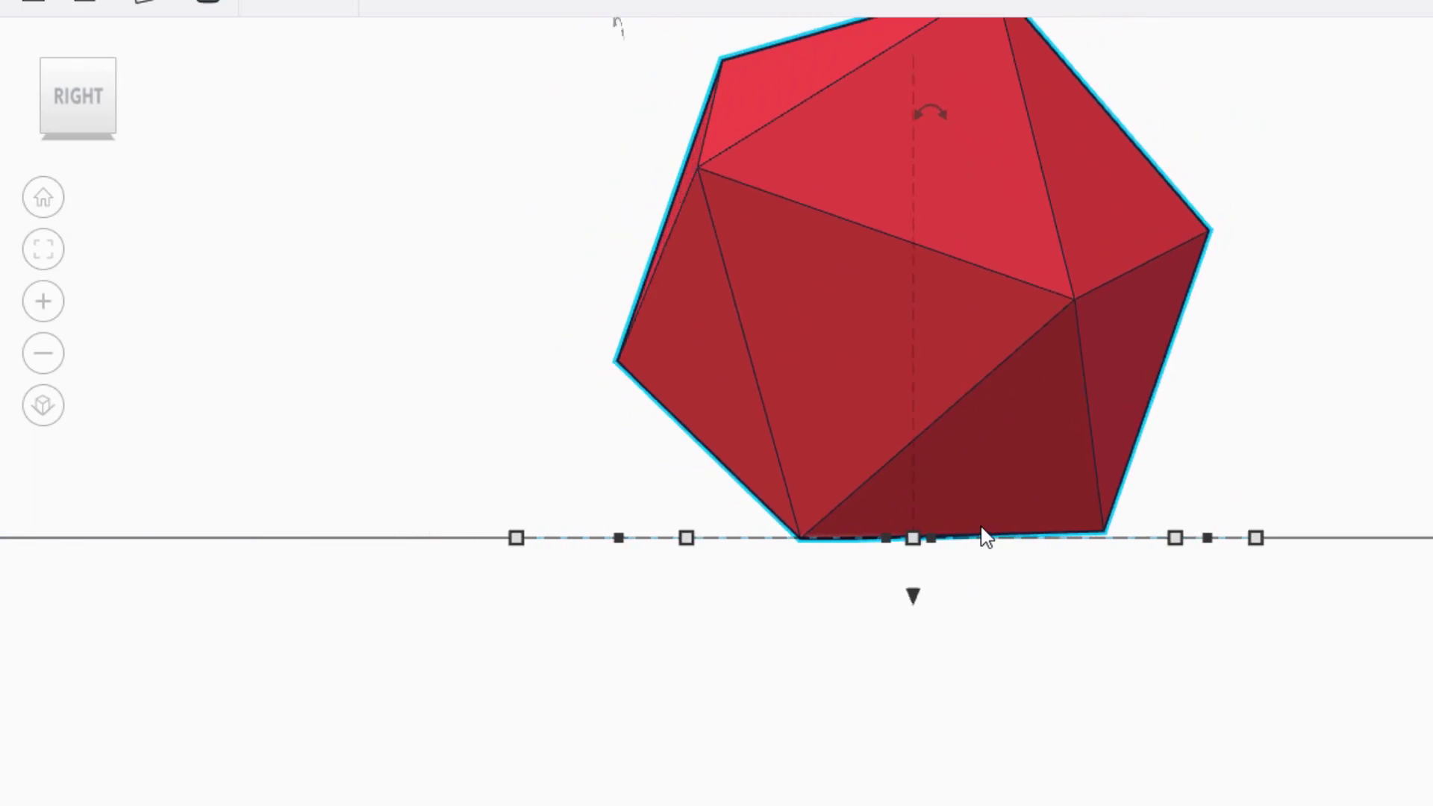
pyautogui.hotkey('ctrl', 'z')
pyautogui.scroll(-5, 968, 527)
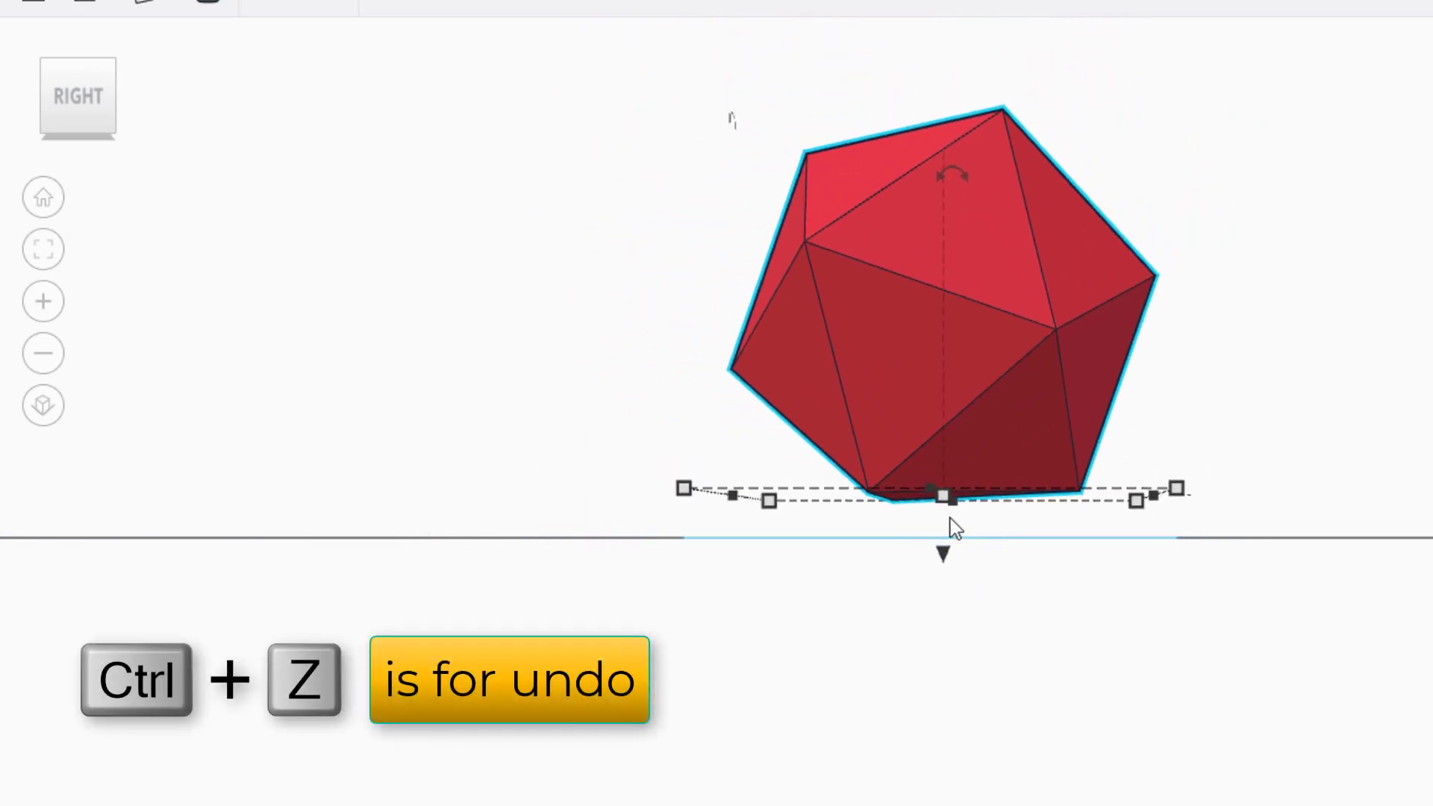
pyautogui.moveTo(976, 525); pyautogui.dragTo(963, 478, button='right')
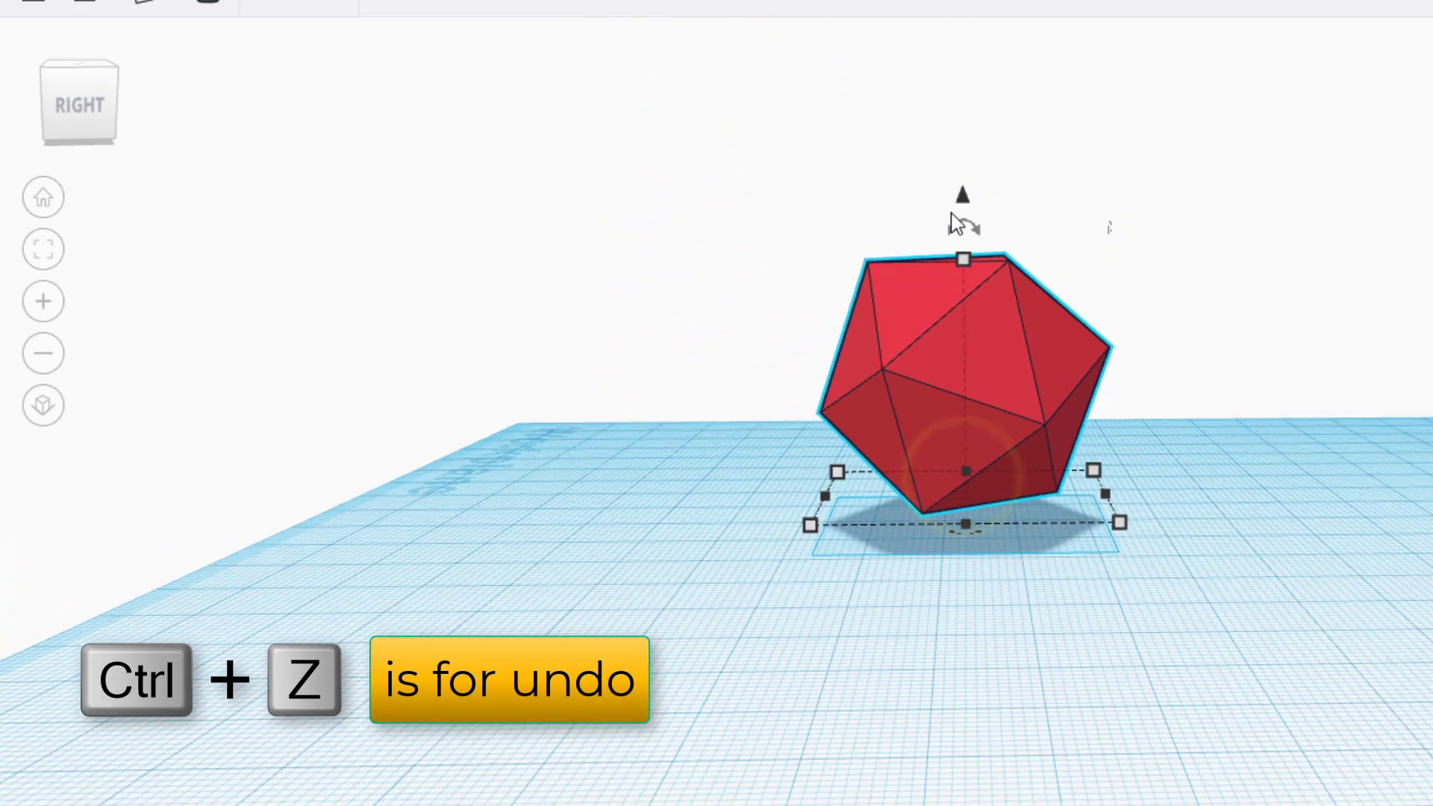
pyautogui.moveTo(962, 227)
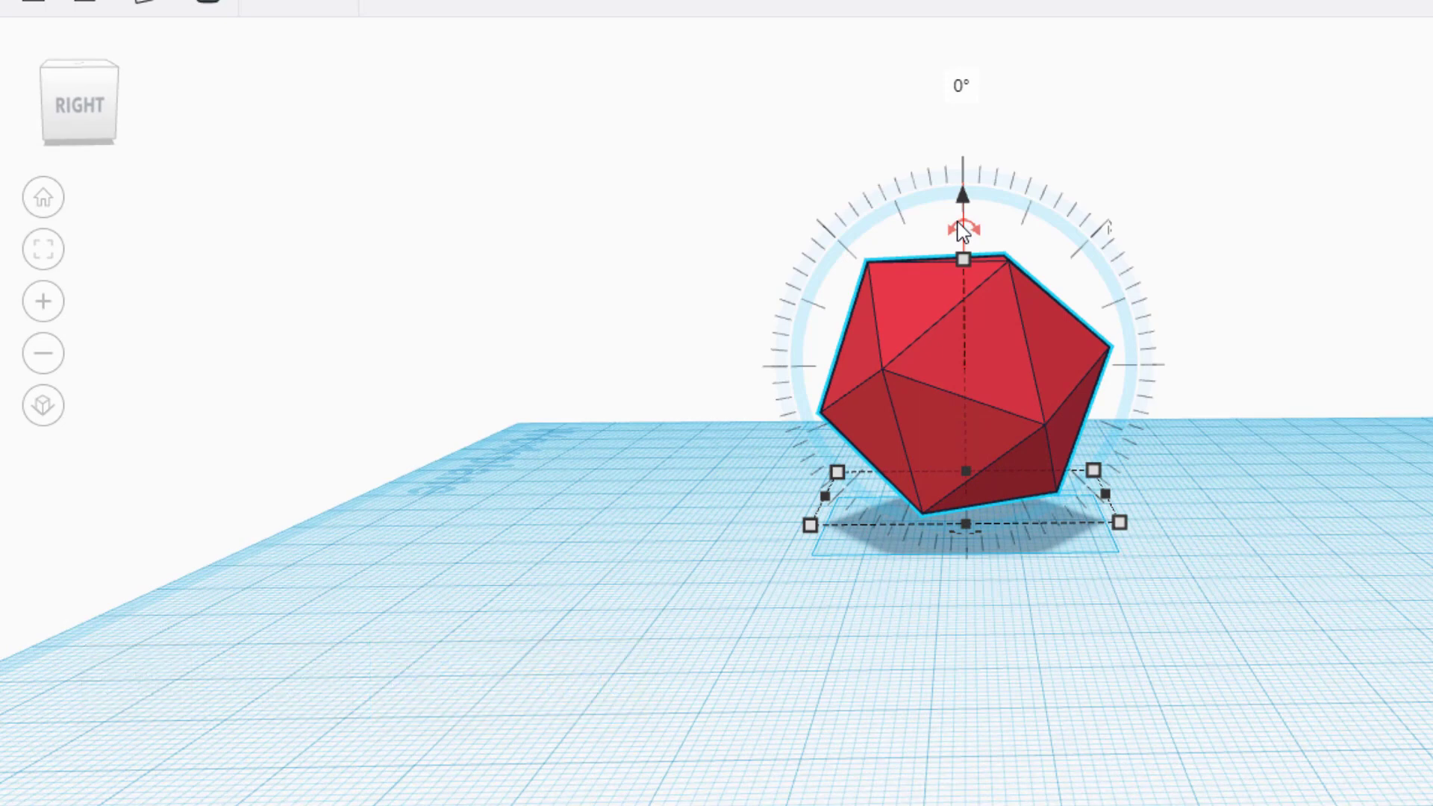
pyautogui.hotkey('ctrl', 'z')
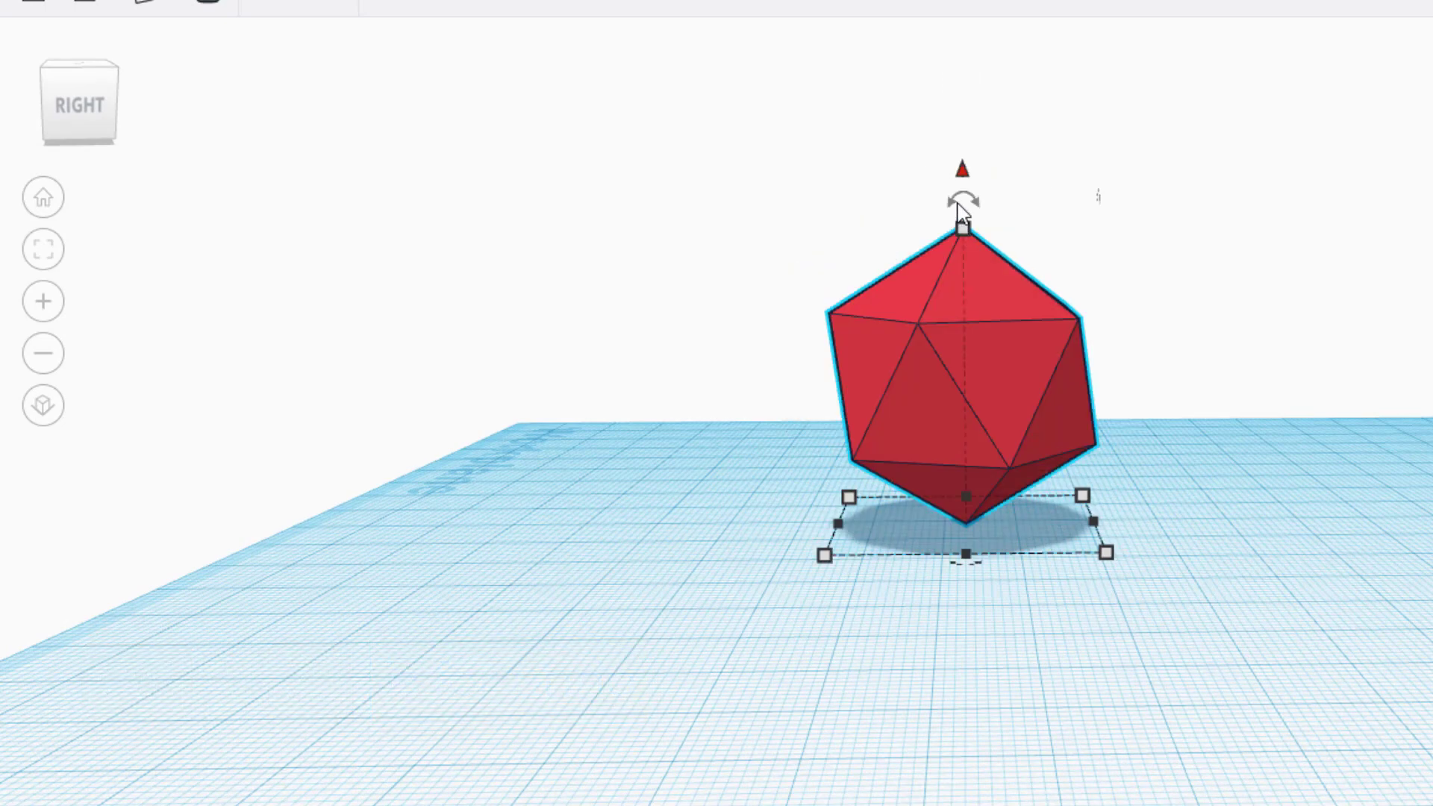
# Tilt the icosahedron about 37° so a face lies flat, and inspect its base from below
pyautogui.moveTo(963, 200); pyautogui.dragTo(743, 84)
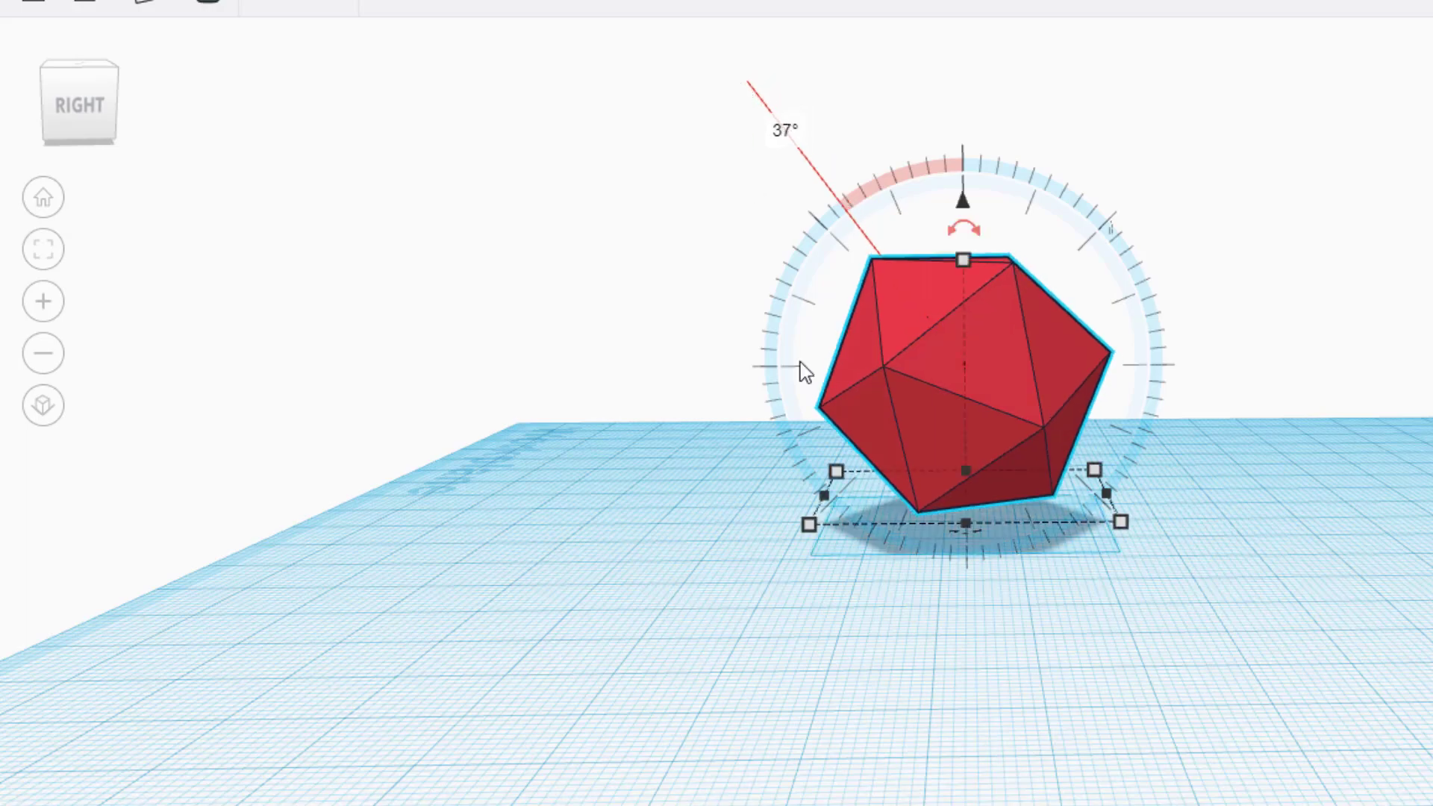
pyautogui.scroll(6, 996, 586)
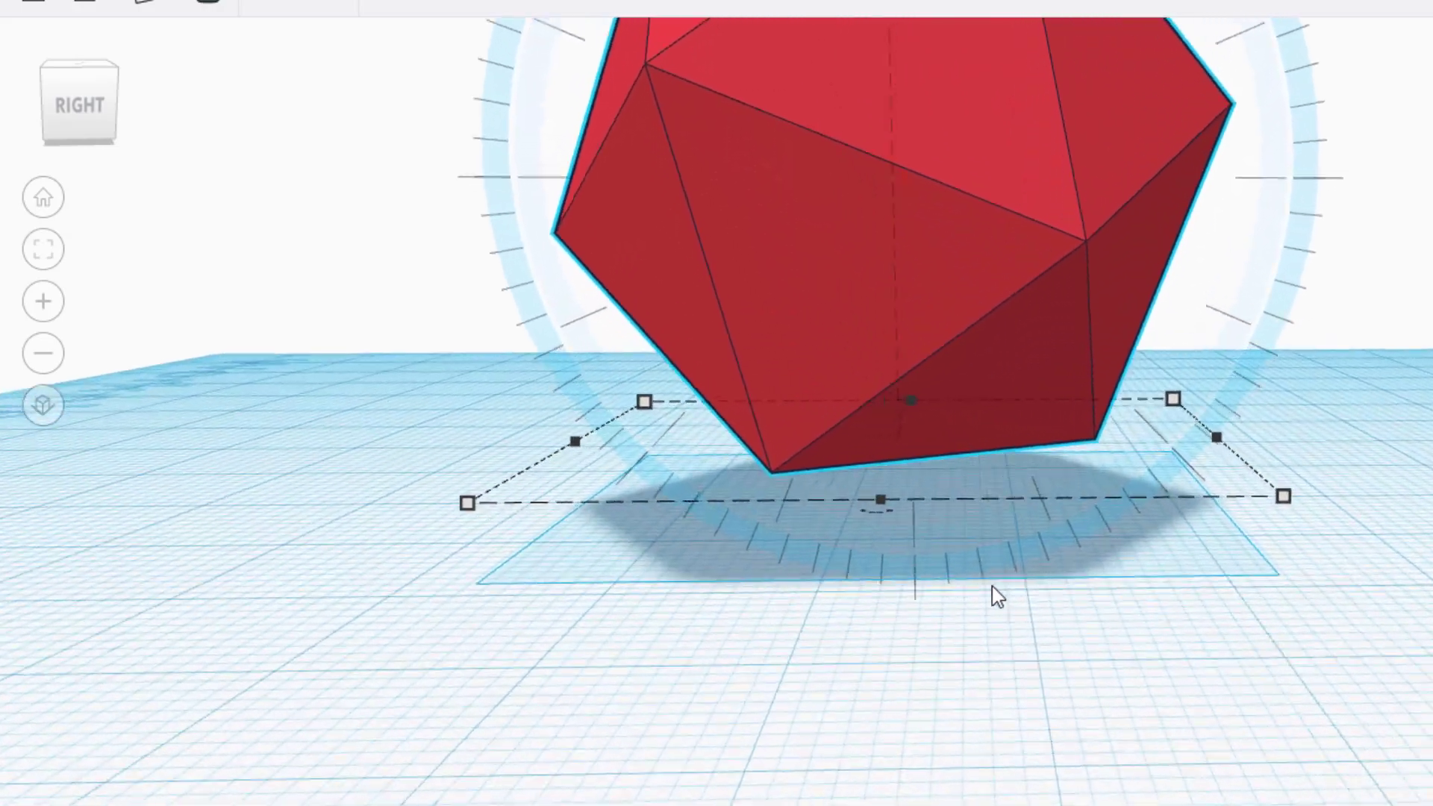
pyautogui.moveTo(957, 597); pyautogui.dragTo(993, 556, button='right')
pyautogui.click(992, 552)
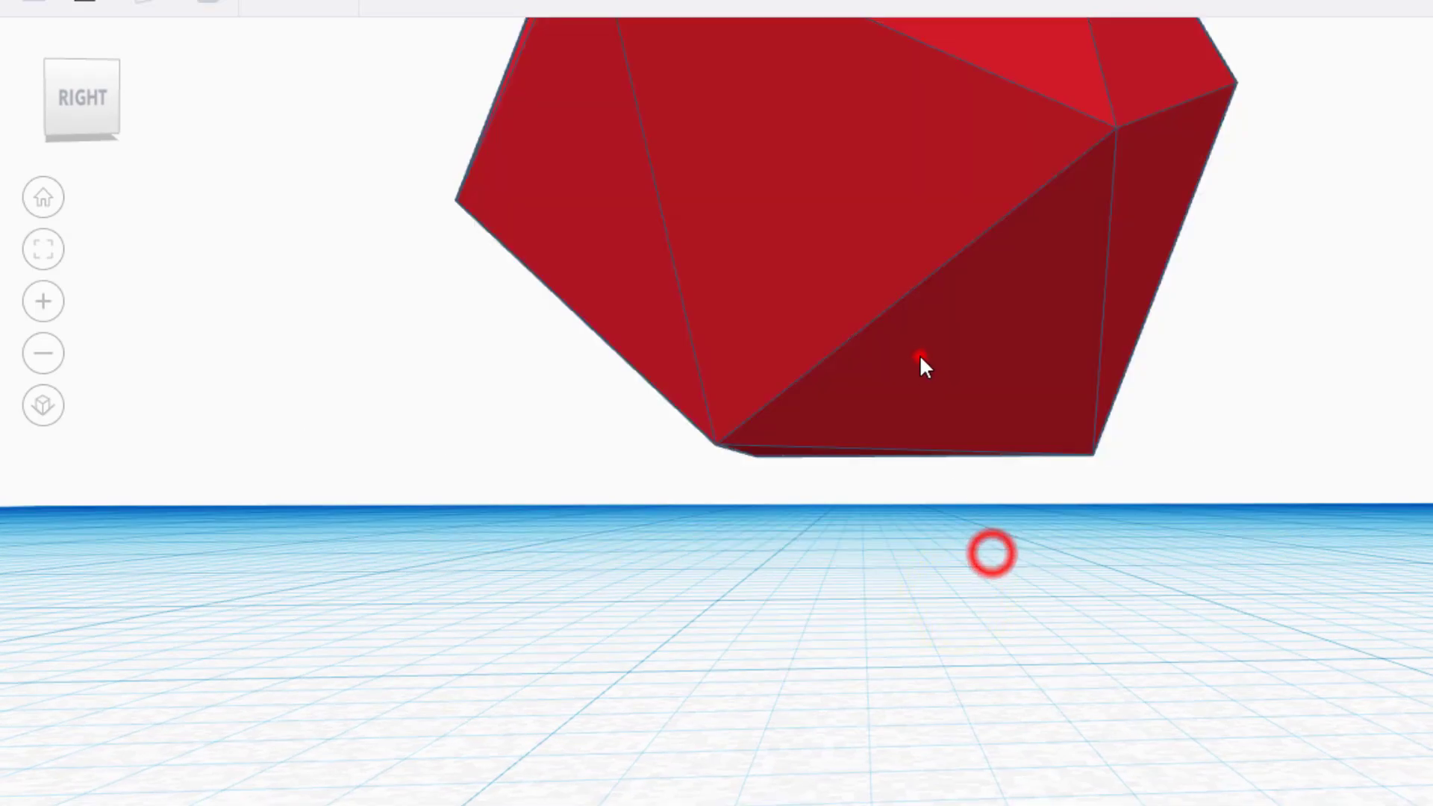
pyautogui.click(920, 356)
pyautogui.moveTo(918, 365); pyautogui.dragTo(678, 675, button='right')
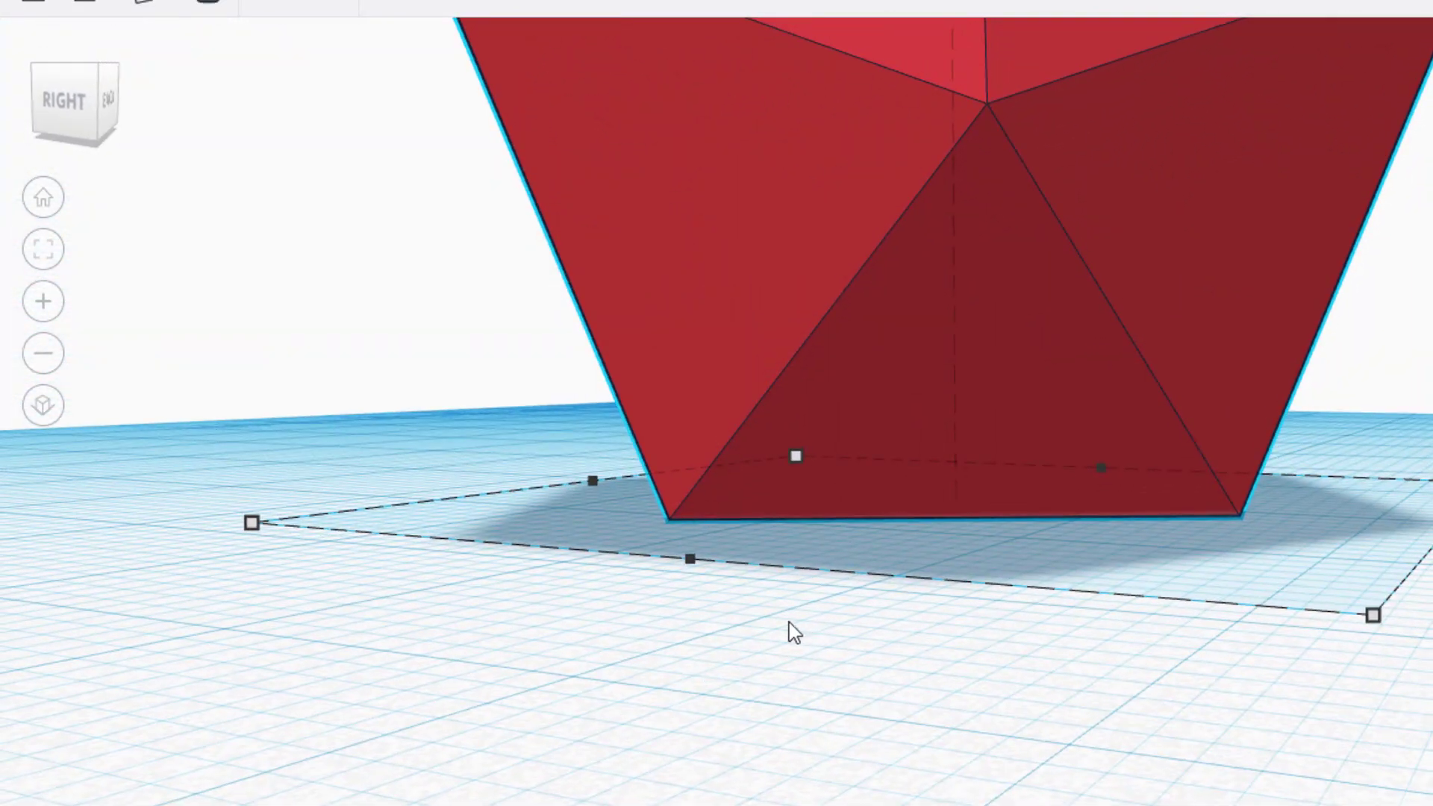
pyautogui.moveTo(790, 630); pyautogui.dragTo(1085, 627, button='right')
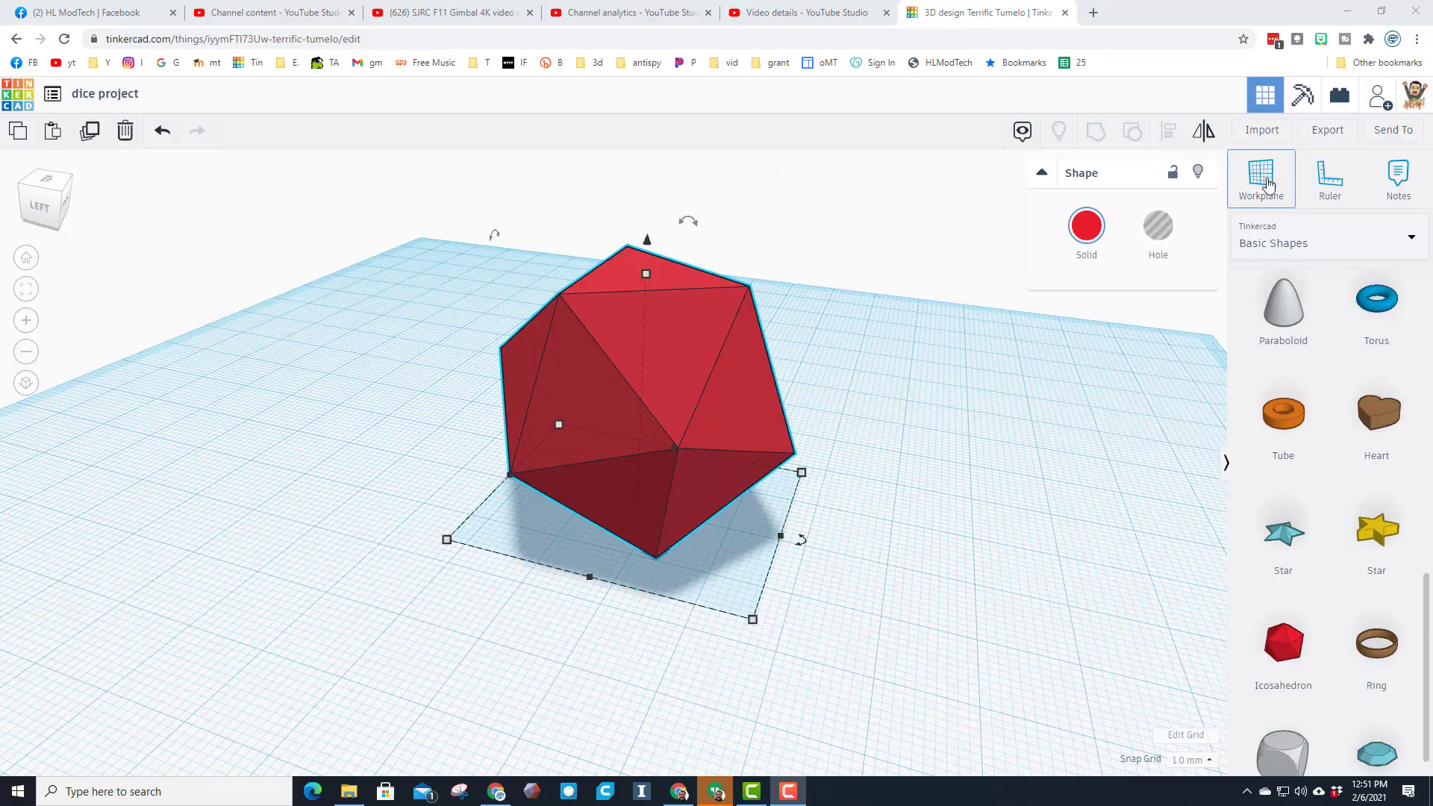
# Set a workplane on the icosahedron's upper face and place a Text shape there
pyautogui.click(1267, 184)
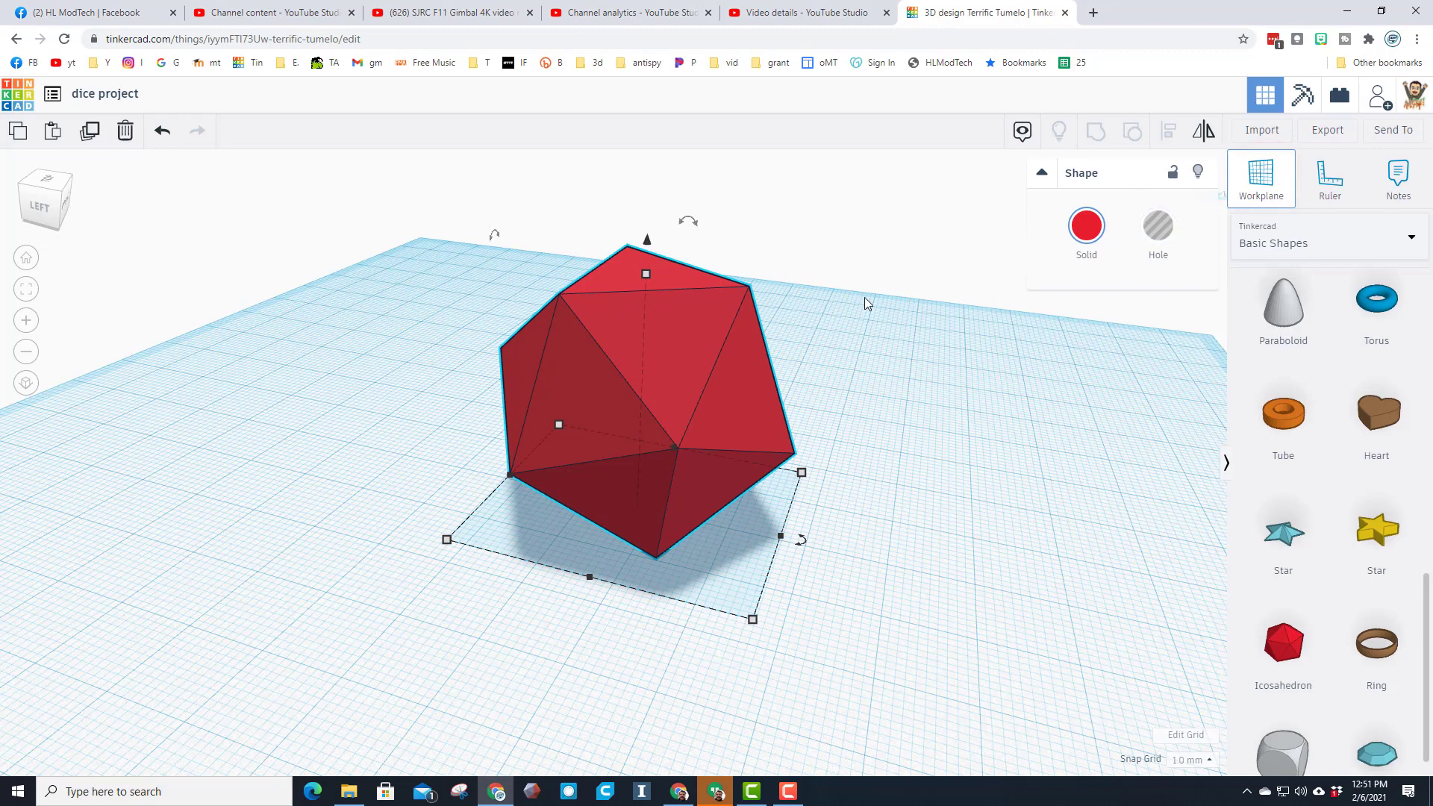
pyautogui.click(655, 342)
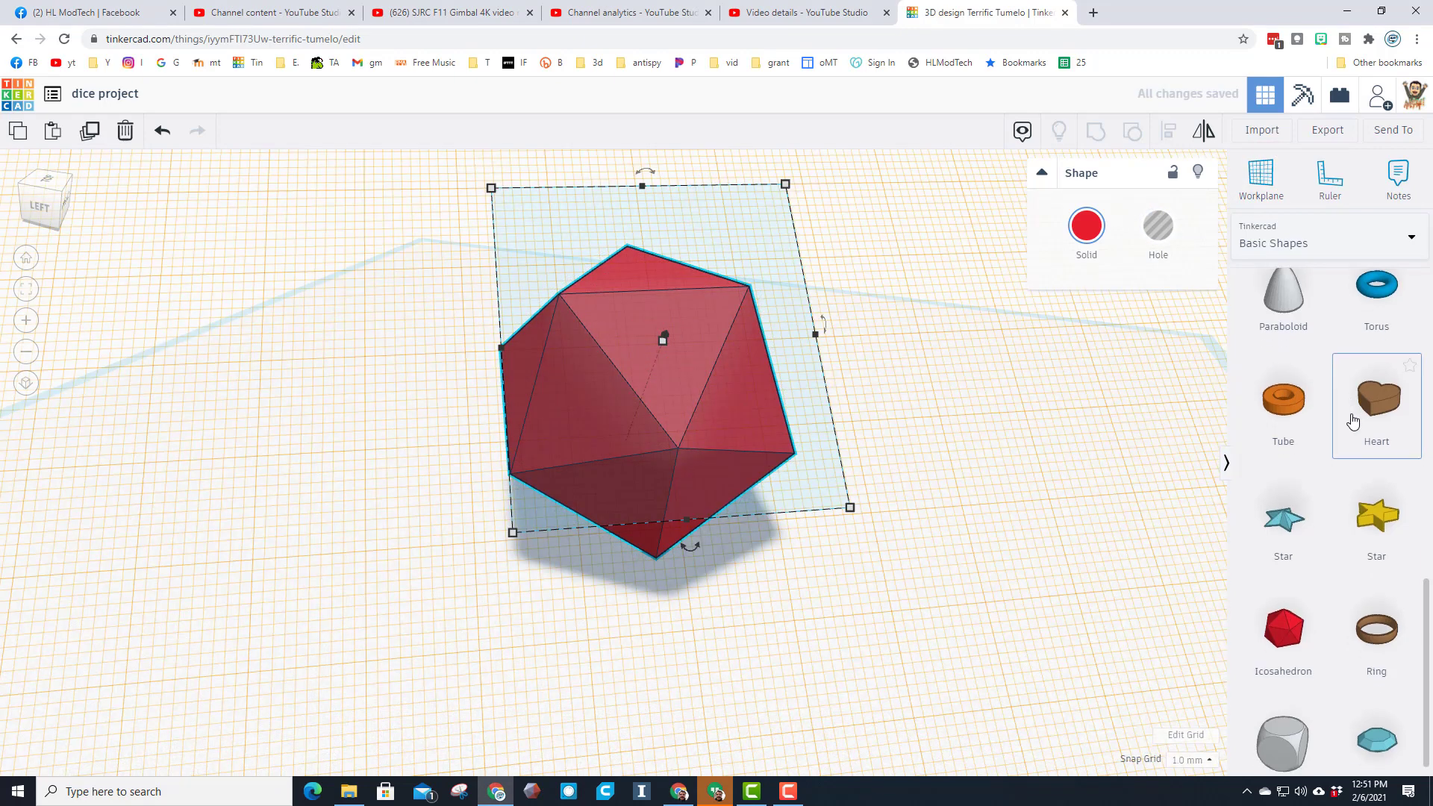
pyautogui.scroll(6, 1325, 437)
pyautogui.moveTo(1369, 439); pyautogui.dragTo(688, 375)
# Change the text to '1', make it a hole, and set its font to Sans
pyautogui.click(1130, 308)
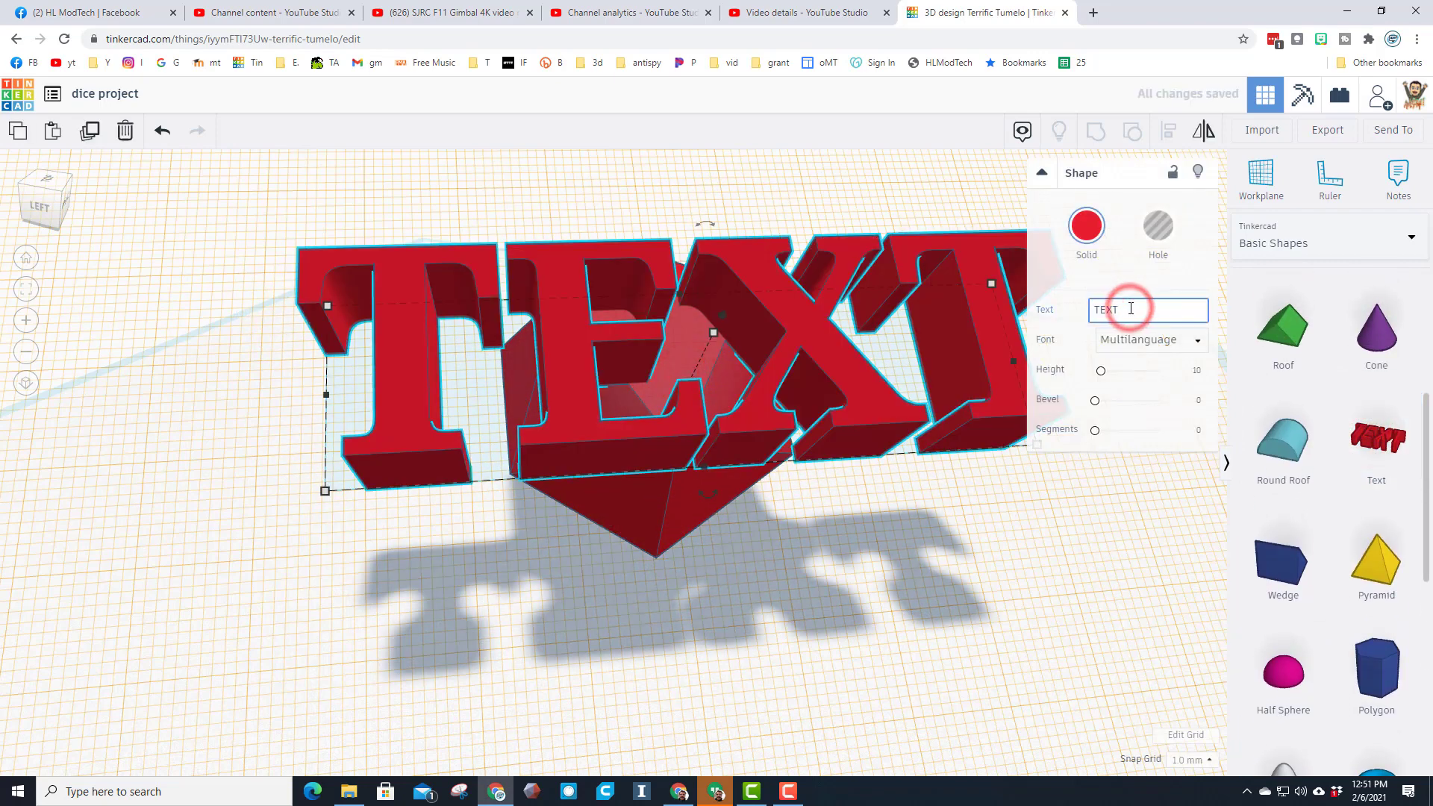
pyautogui.press('BackSpace')
pyautogui.press('BackSpace')
pyautogui.press('BackSpace')
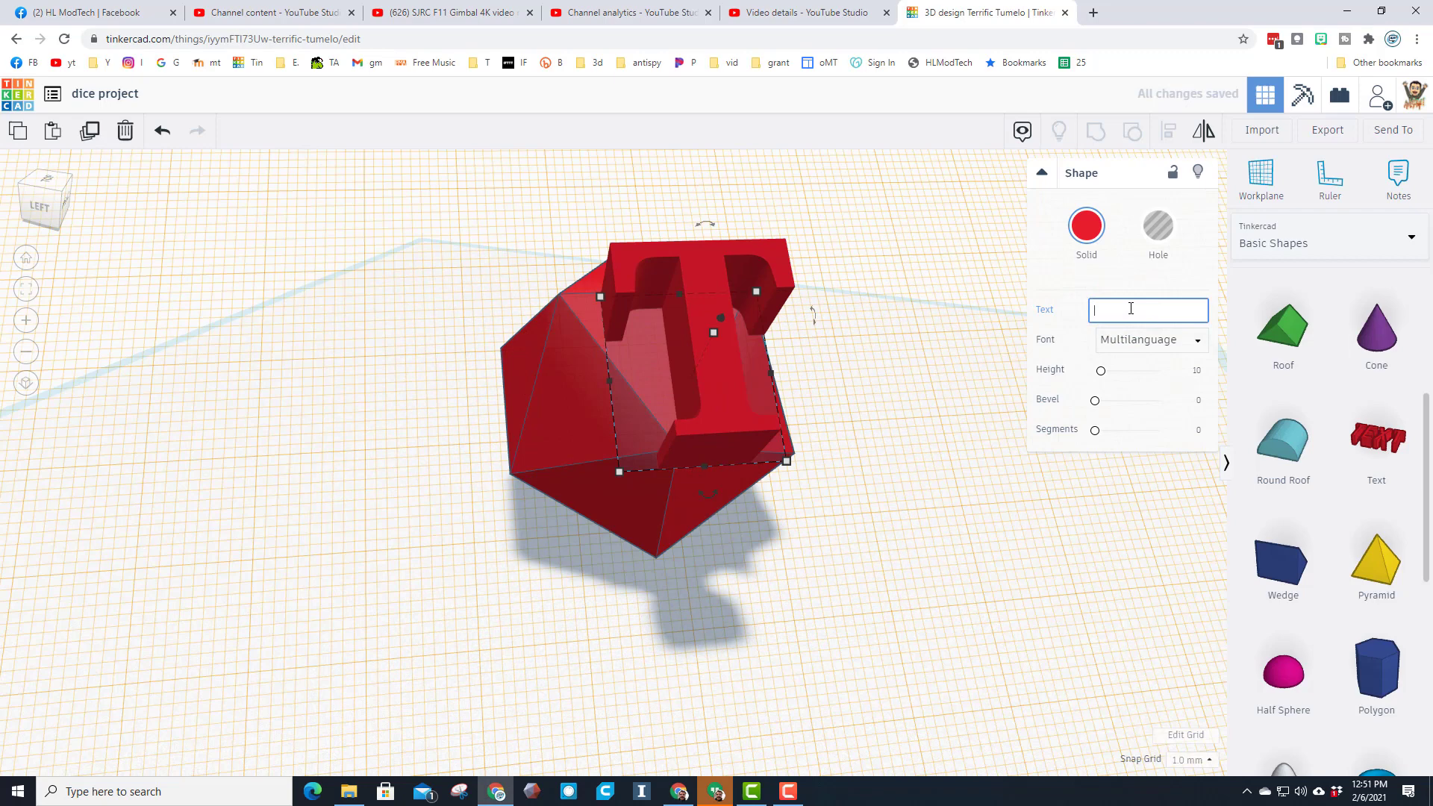
pyautogui.write('1')
pyautogui.click(1158, 225)
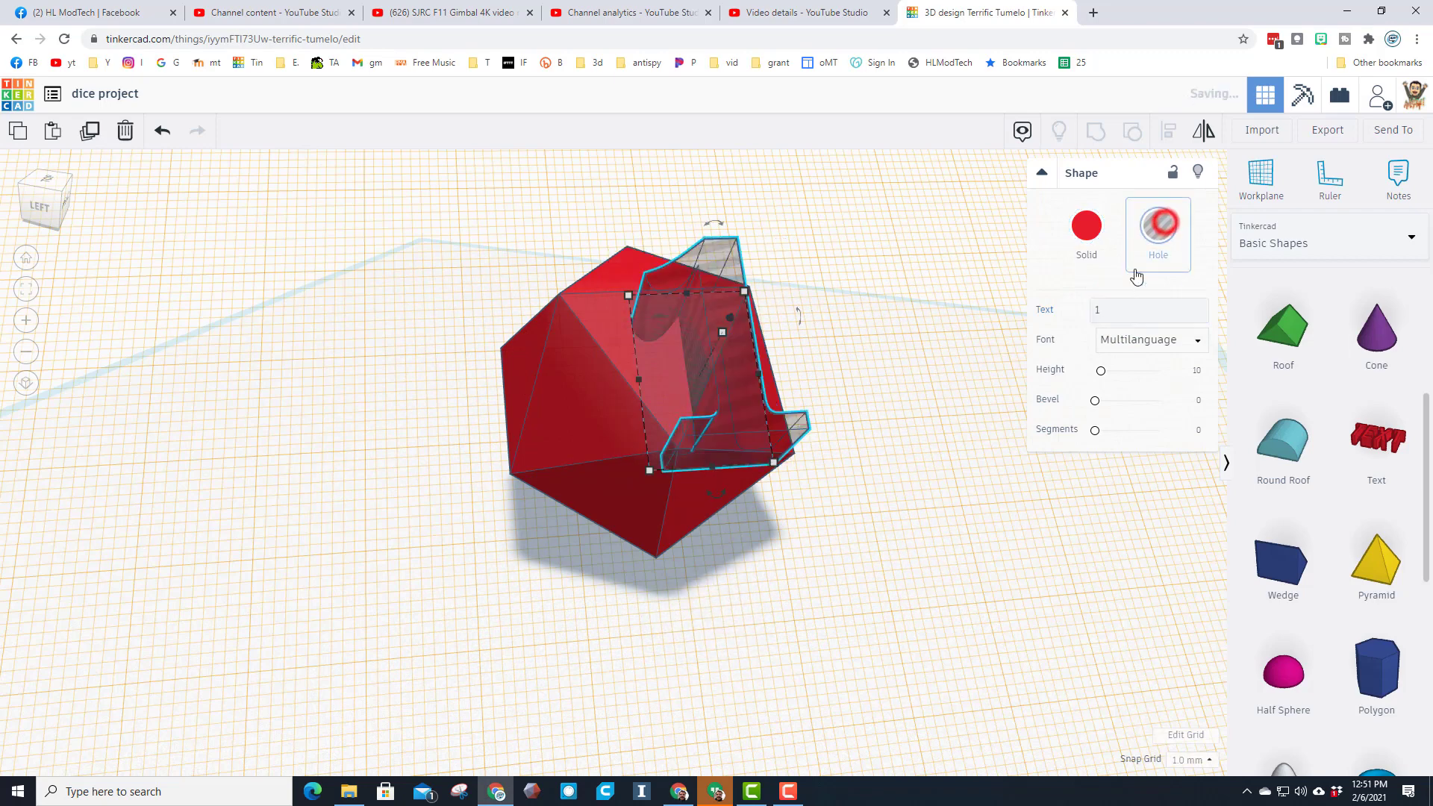
pyautogui.click(1135, 342)
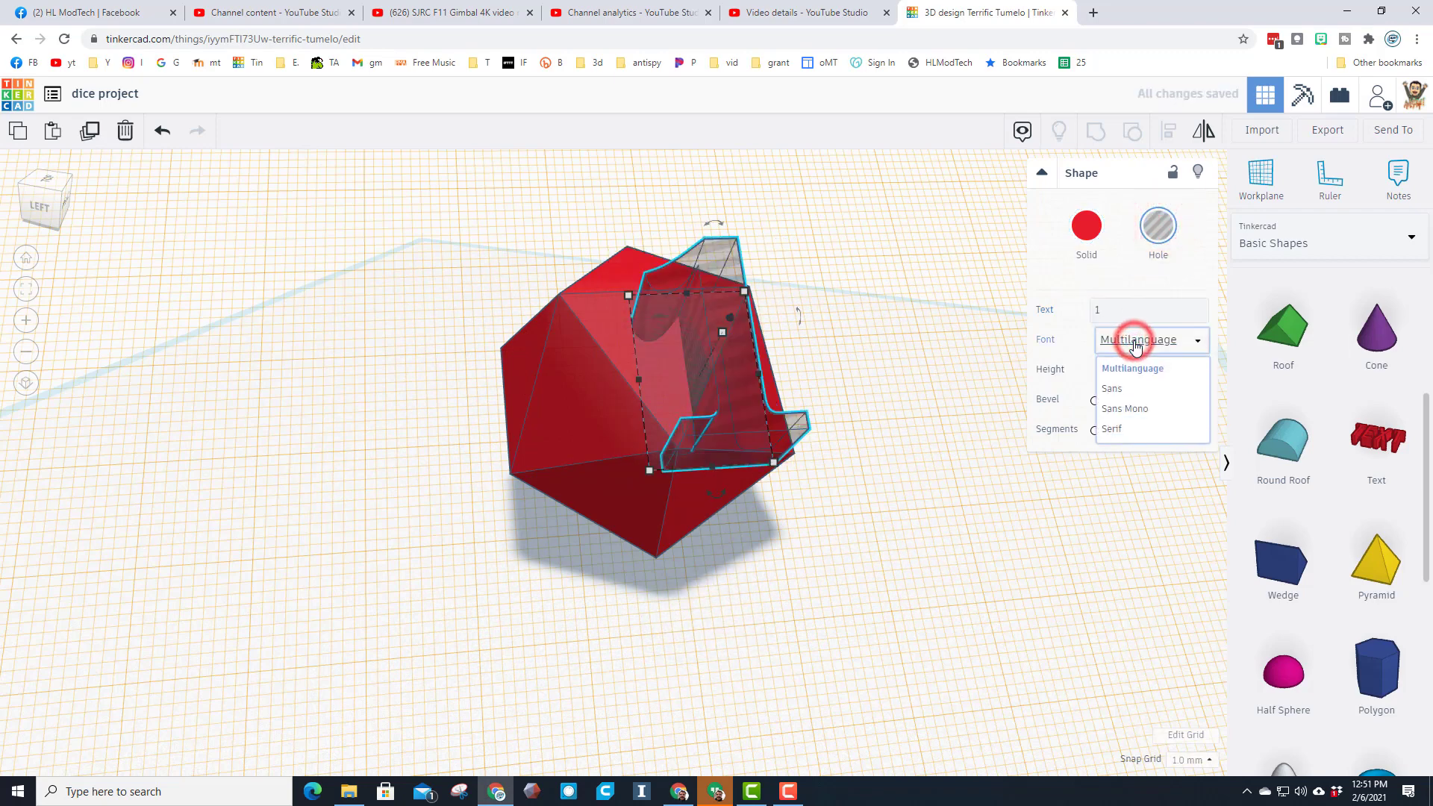
pyautogui.click(1123, 387)
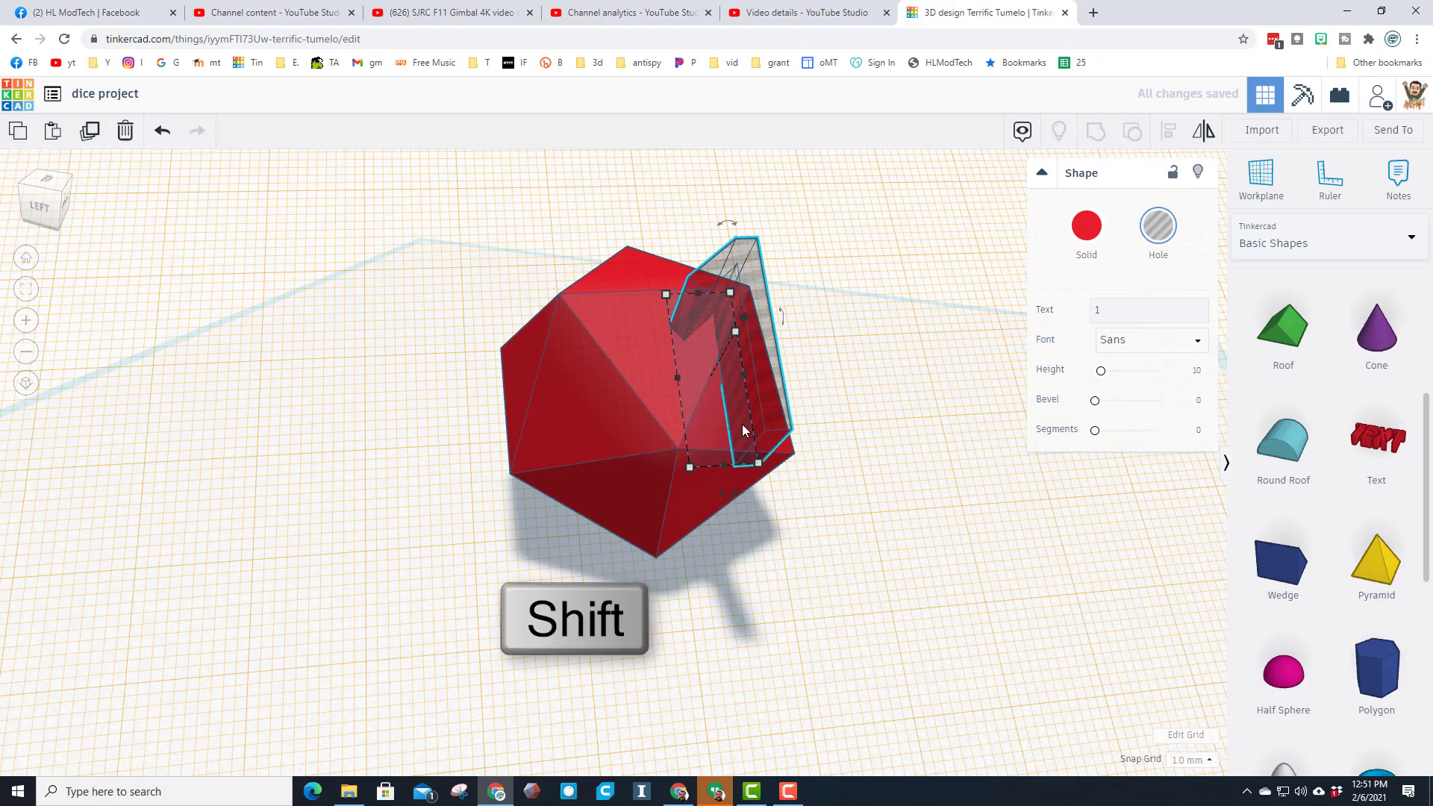
# Scale the hole digit 1 proportionally to 6.00 and nudge it onto the die's upper face
pyautogui.keyDown('shift'); pyautogui.moveTo(785, 431); pyautogui.dragTo(879, 405, button='right'); pyautogui.keyUp('shift')
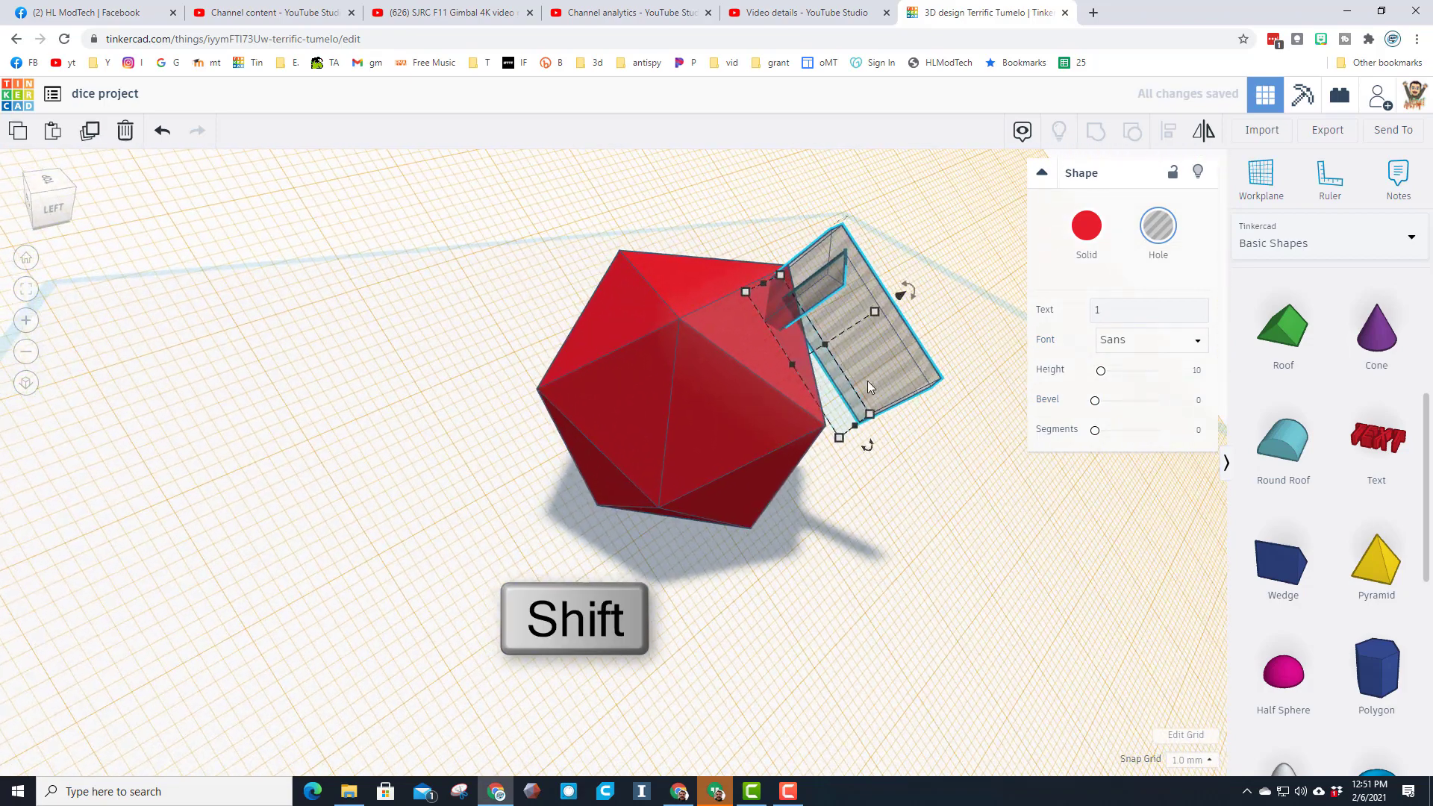
pyautogui.keyDown('shift'); pyautogui.moveTo(875, 311); pyautogui.dragTo(864, 349); pyautogui.keyUp('shift')
pyautogui.hotkey('shift', 'Left')
pyautogui.hotkey('shift', 'Left')
pyautogui.hotkey('shift', 'Left')
pyautogui.hotkey('shift', 'Left')
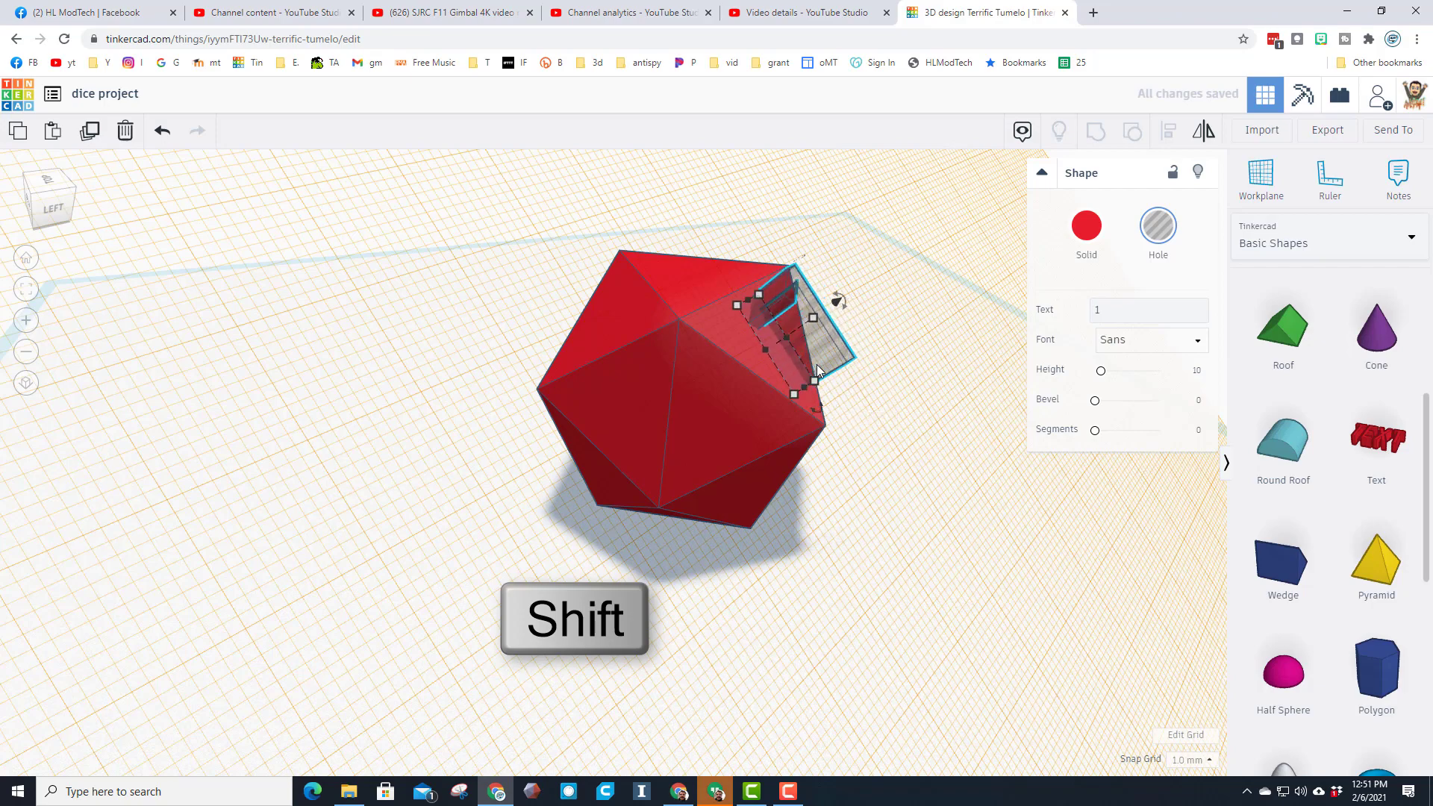
pyautogui.moveTo(856, 425); pyautogui.dragTo(562, 397, button='right')
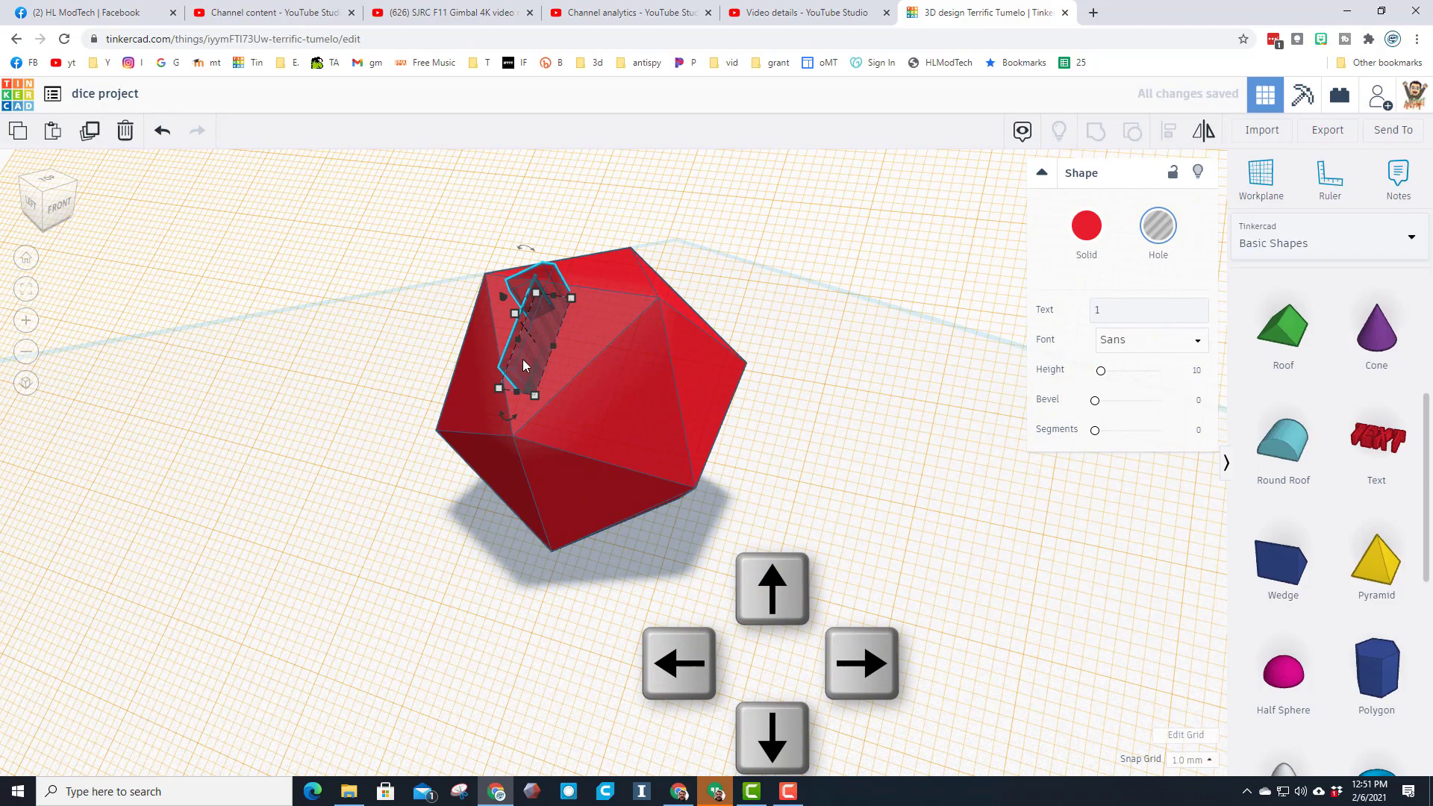
pyautogui.moveTo(681, 361); pyautogui.dragTo(710, 364, button='right')
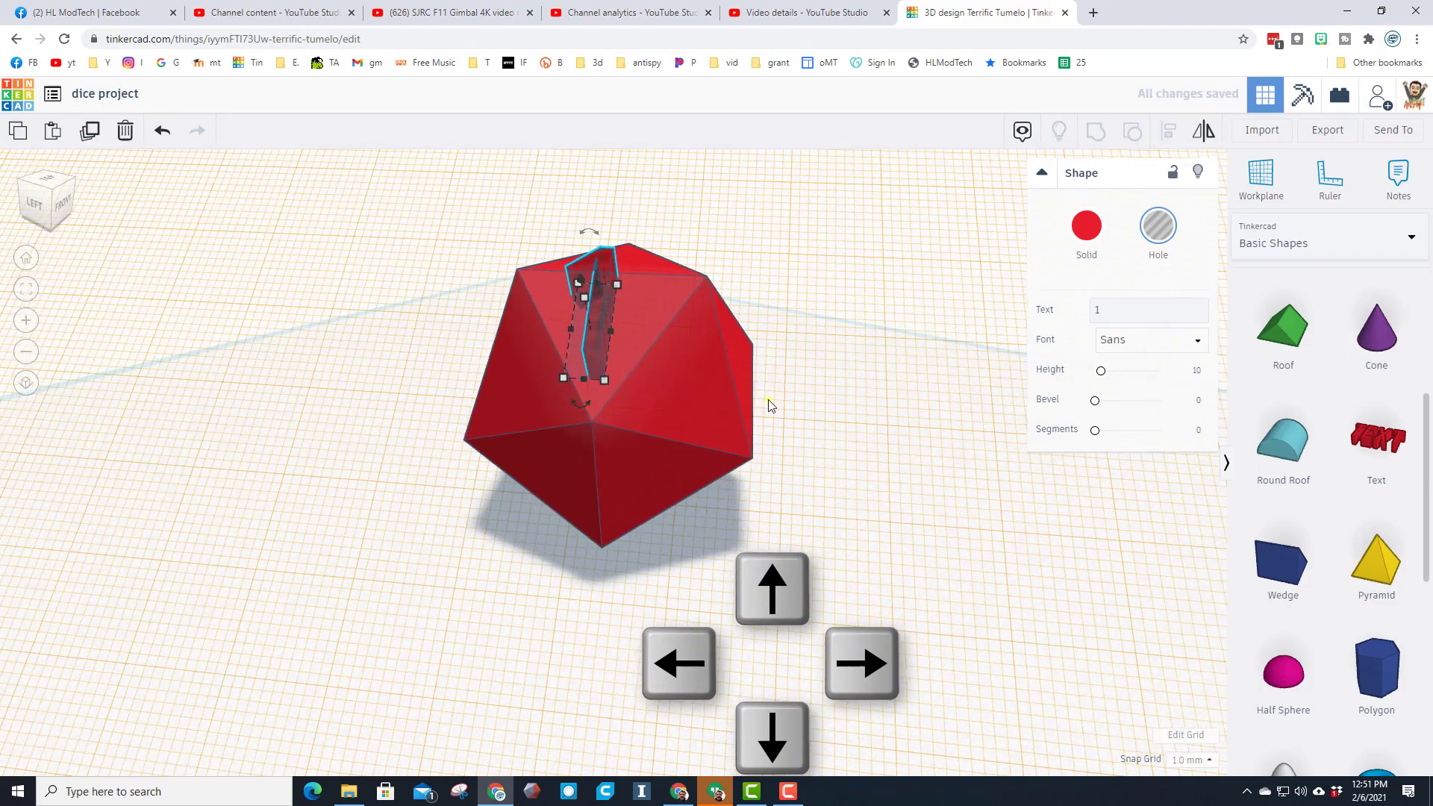
pyautogui.moveTo(771, 405); pyautogui.dragTo(435, 348, button='right')
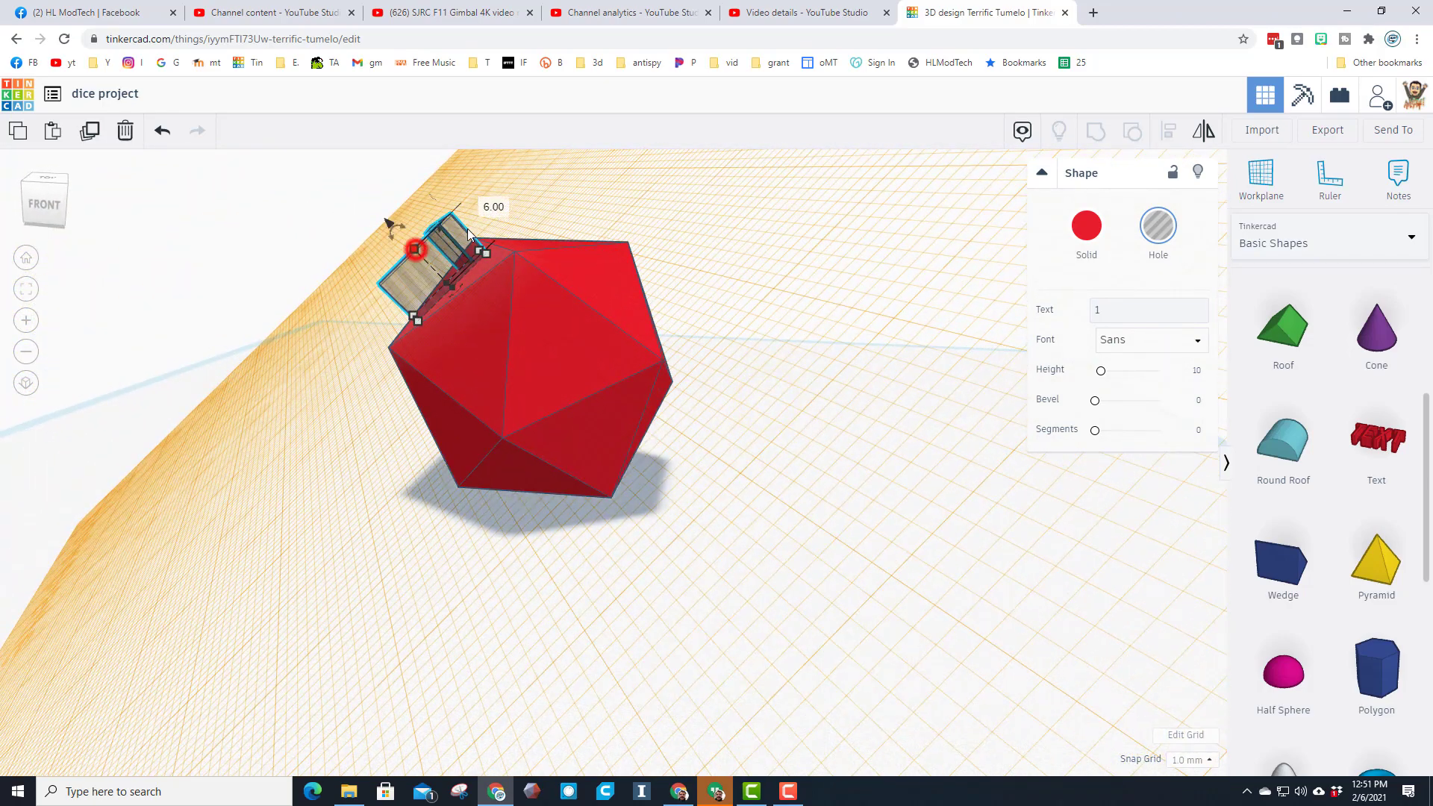
# Set the digit 1's thickness to 2.00 and lower it into the die face
pyautogui.click(492, 210)
pyautogui.press('Return')
pyautogui.moveTo(490, 213); pyautogui.dragTo(518, 314, button='right')
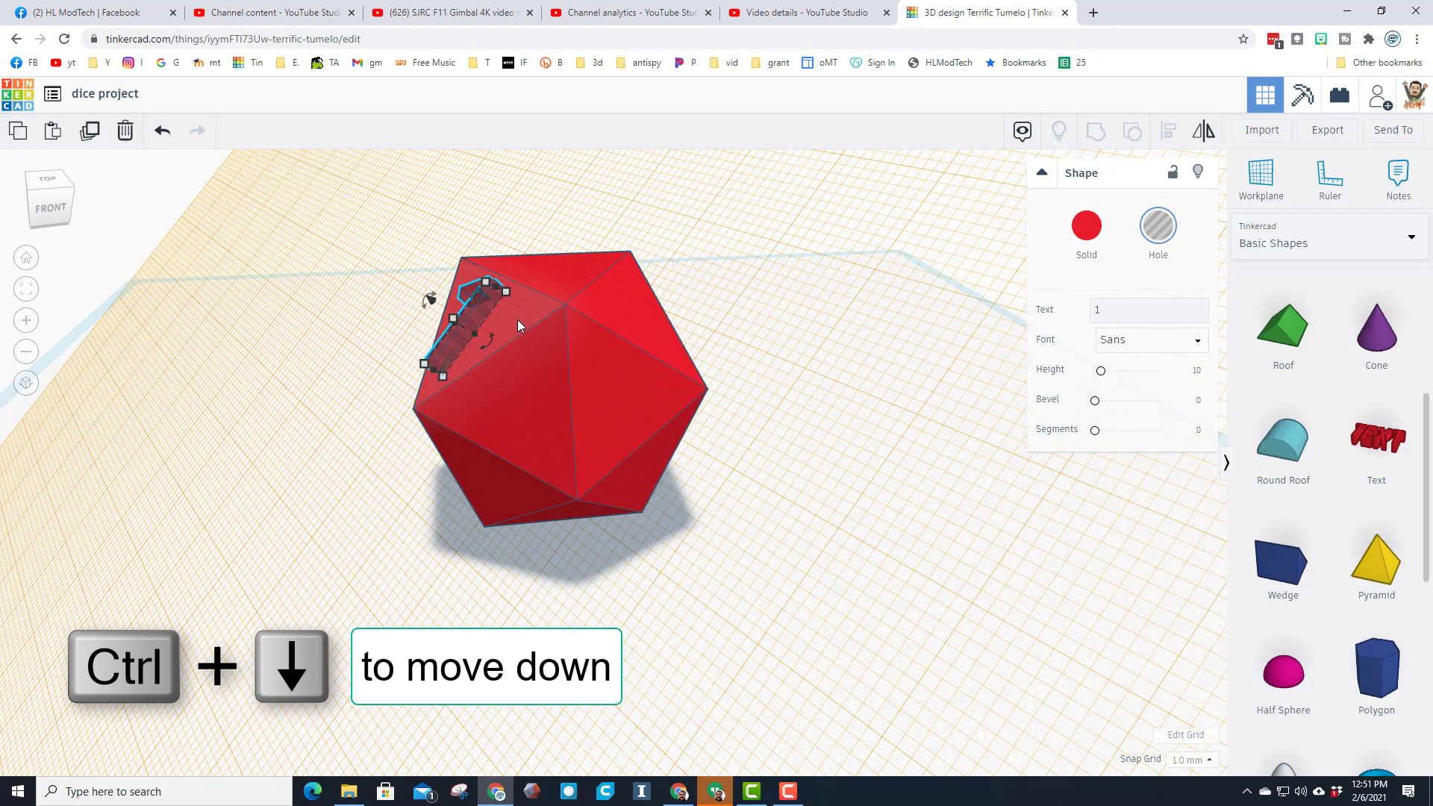
pyautogui.hotkey('ctrl', 'Down')
pyautogui.hotkey('ctrl', 'Down')
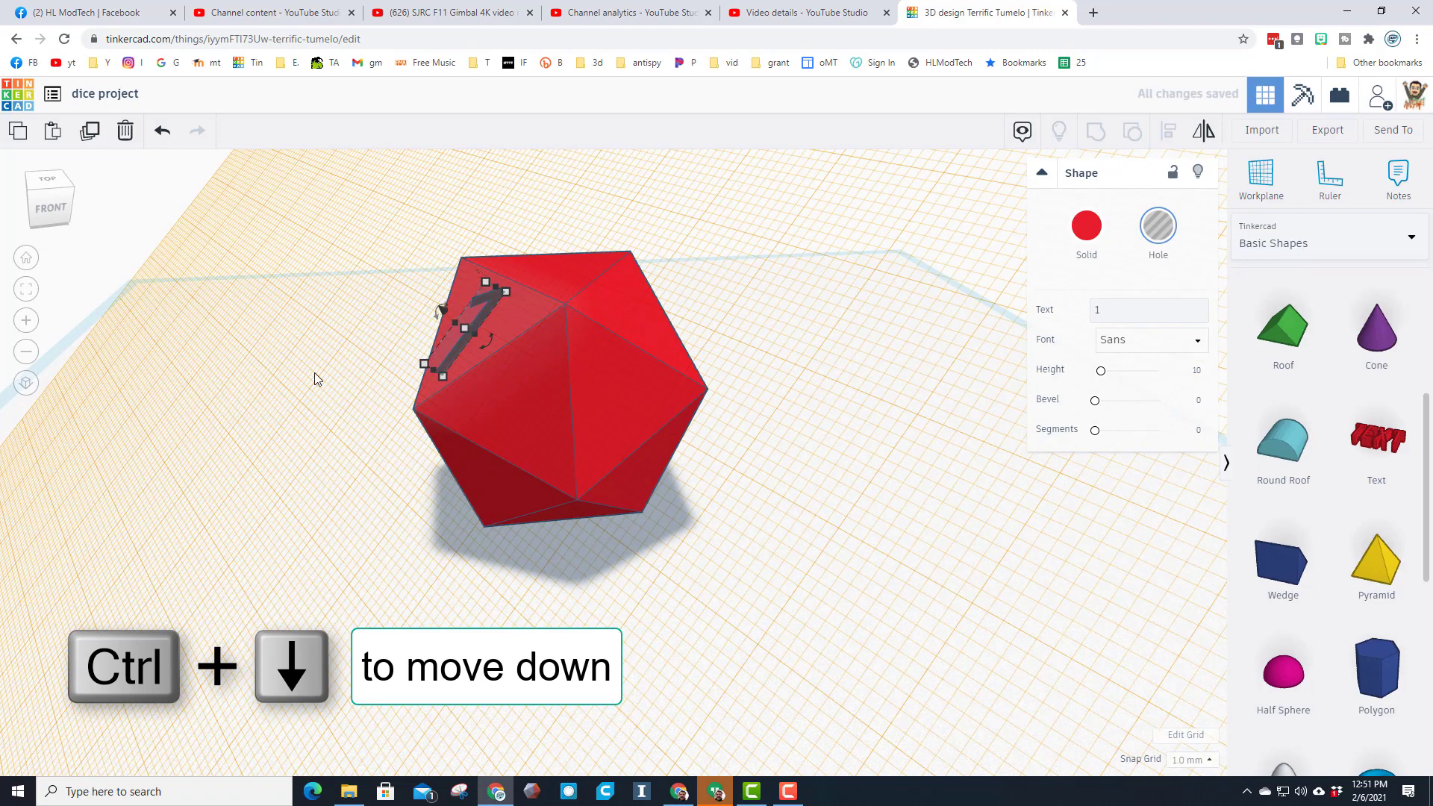
pyautogui.moveTo(313, 378); pyautogui.dragTo(329, 384, button='right')
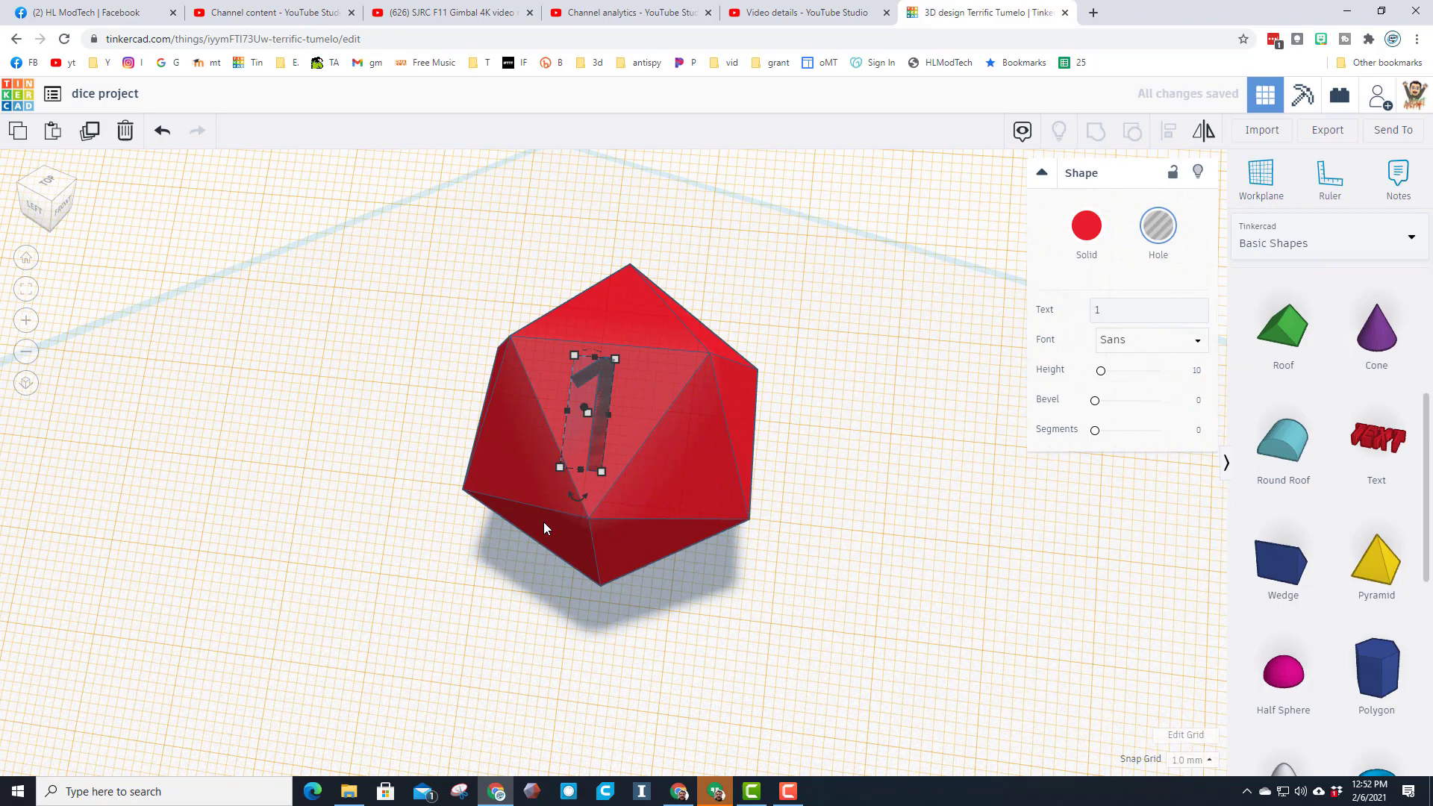
# Reselect the 1 hole and copy it
pyautogui.click(689, 446)
pyautogui.click(601, 447)
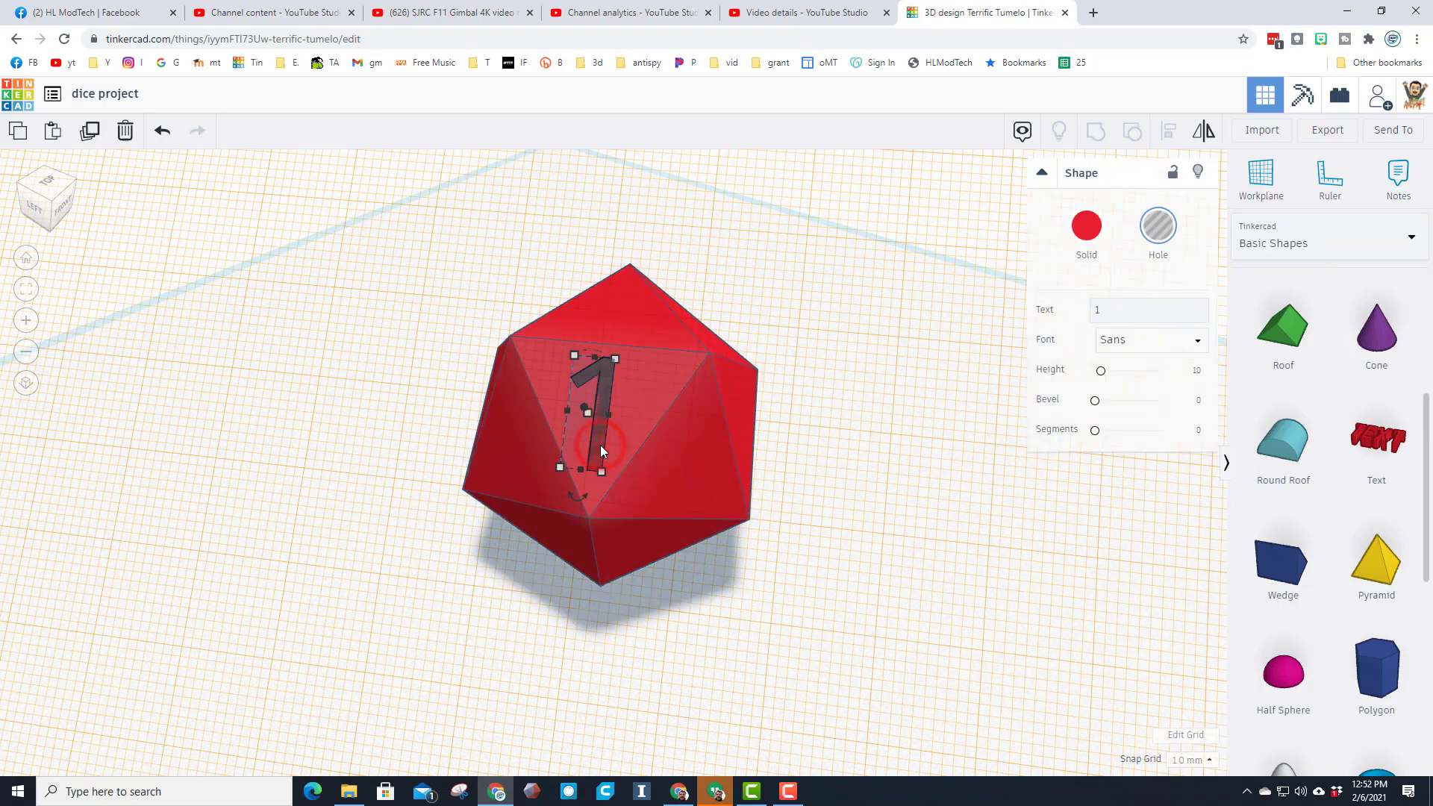
pyautogui.hotkey('ctrl', 'c')
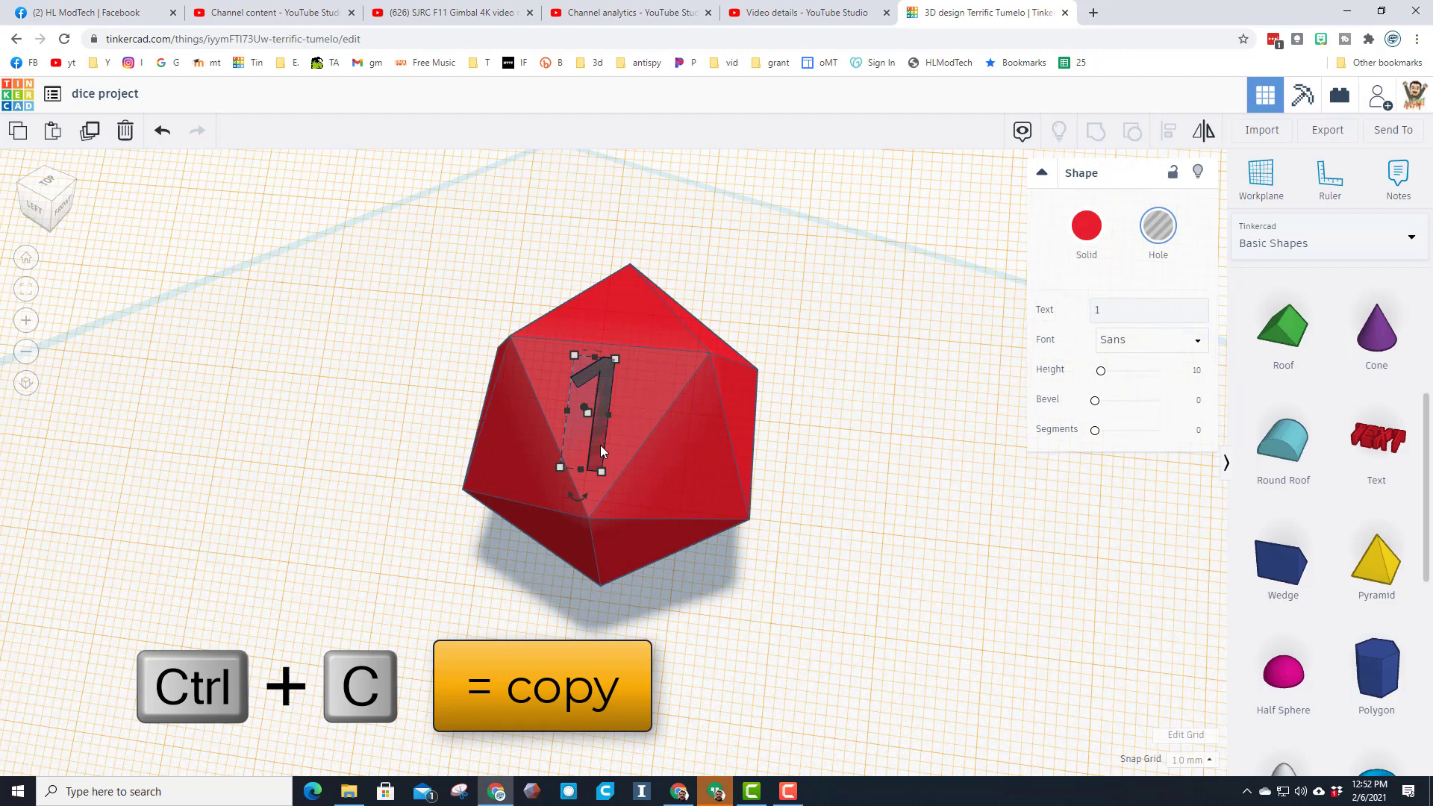
pyautogui.click(1260, 176)
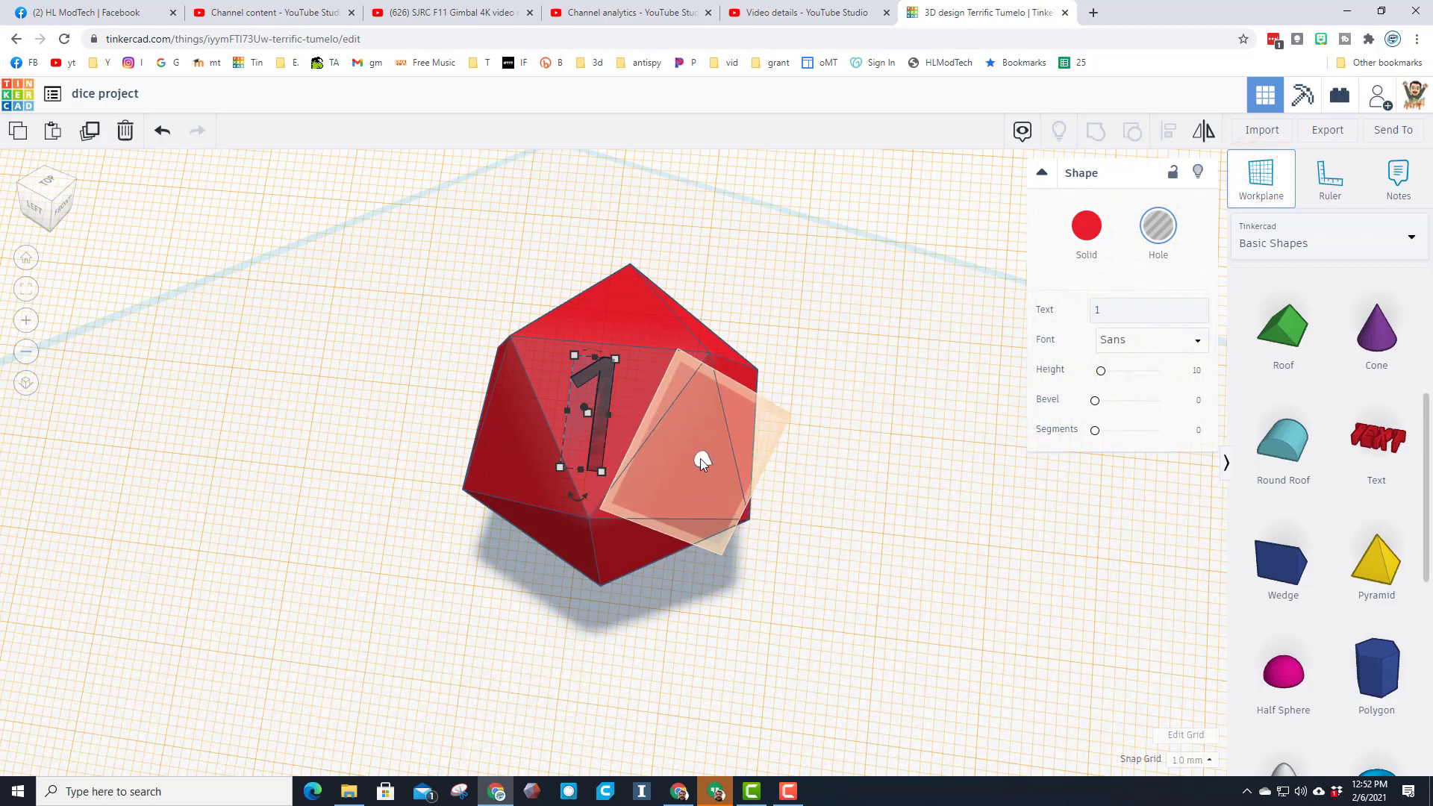
# Set the workplane on the adjacent face and paste the 1 hole flat onto it
pyautogui.click(694, 461)
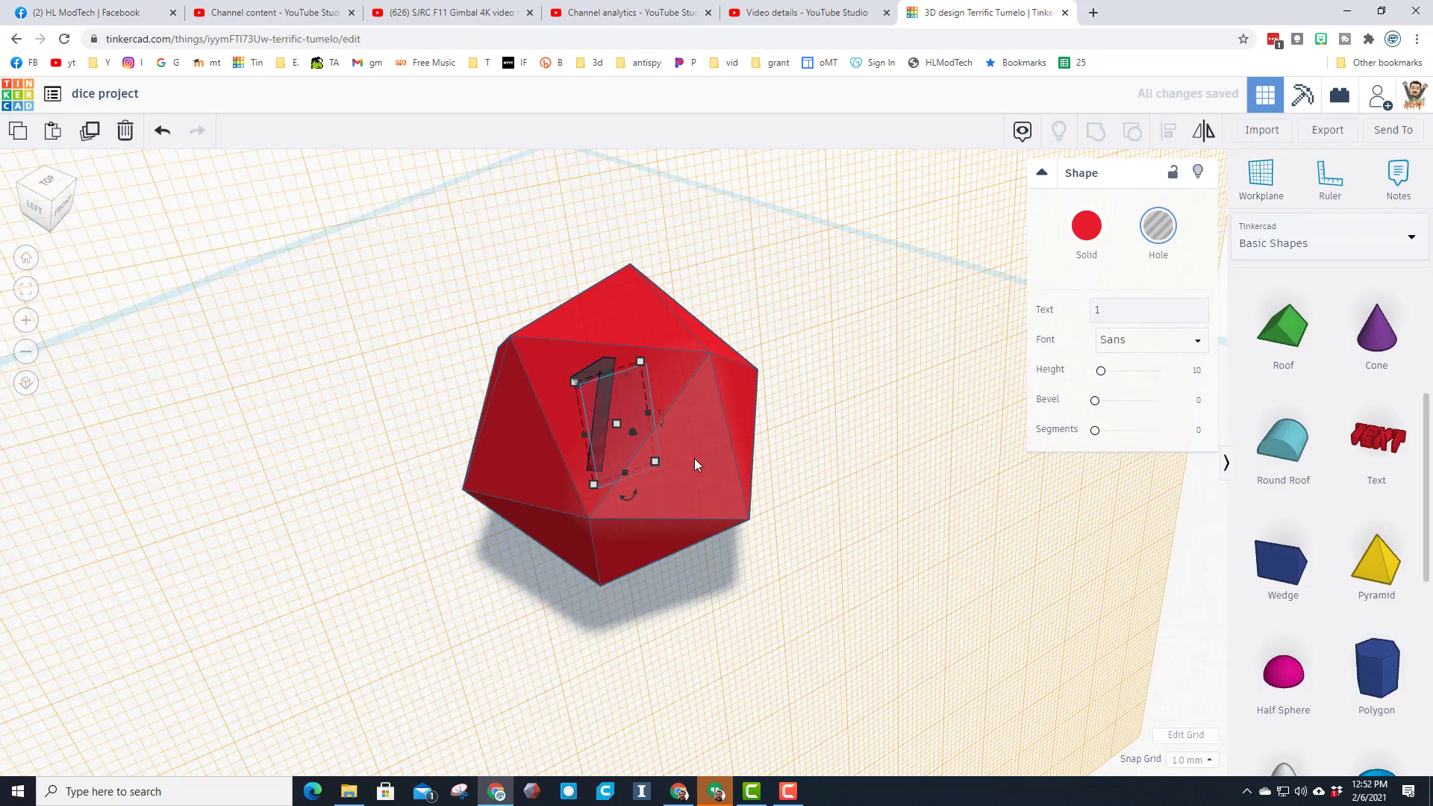
pyautogui.hotkey('ctrl', 'v')
pyautogui.press('d')
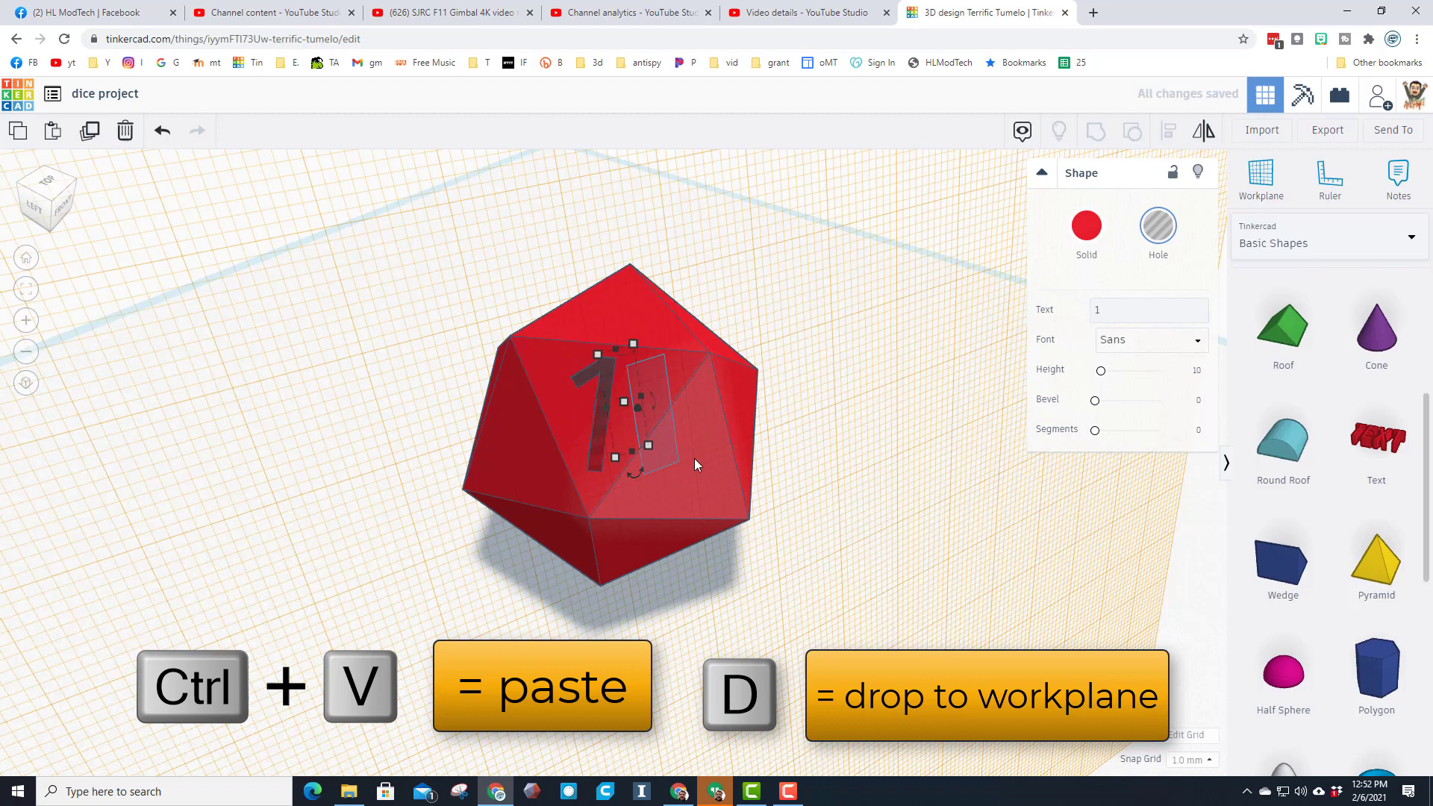
pyautogui.press('d')
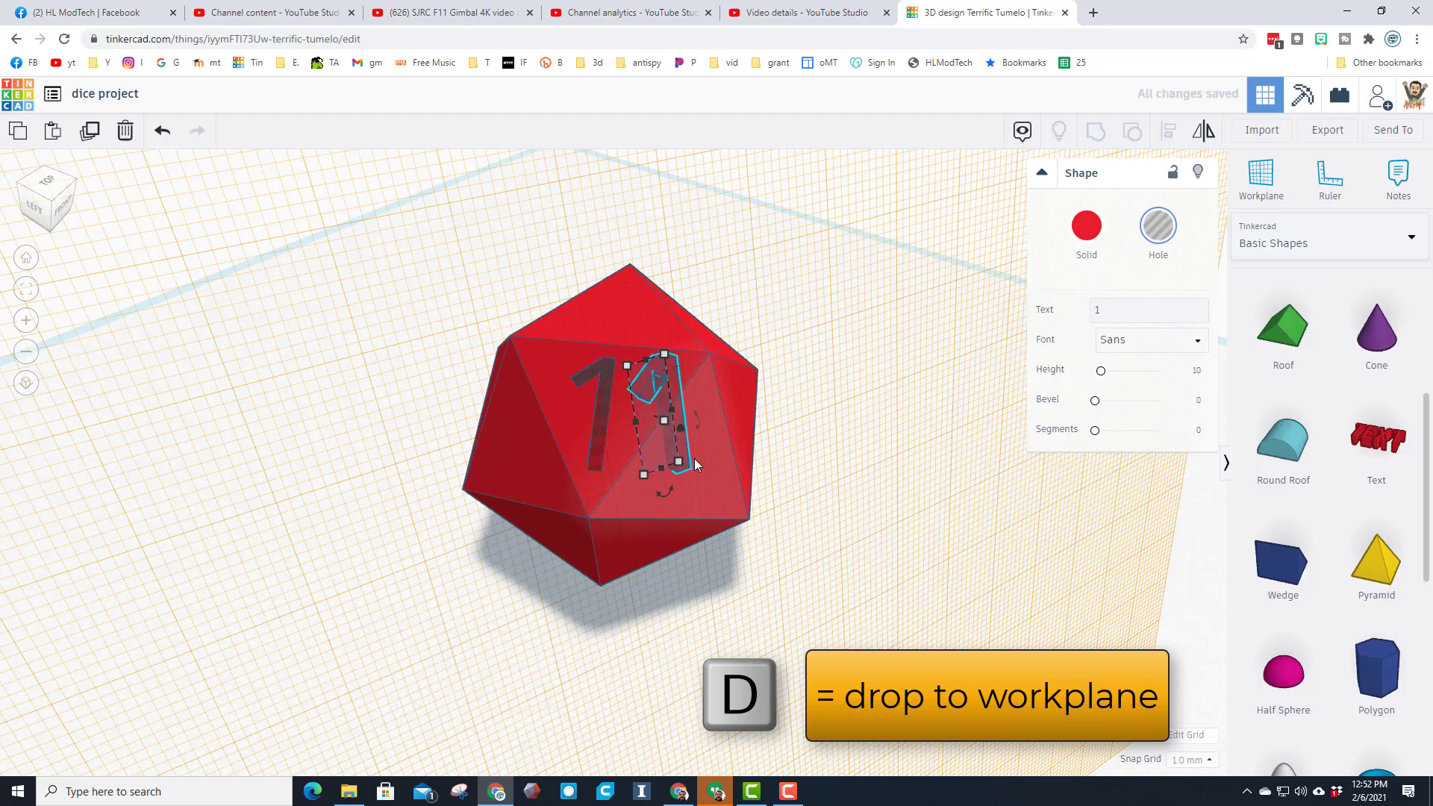
pyautogui.press('Right')
pyautogui.press('Right')
pyautogui.press('Right')
pyautogui.press('Right')
pyautogui.press('Right')
pyautogui.press('Right')
pyautogui.press('Right')
pyautogui.press('Right')
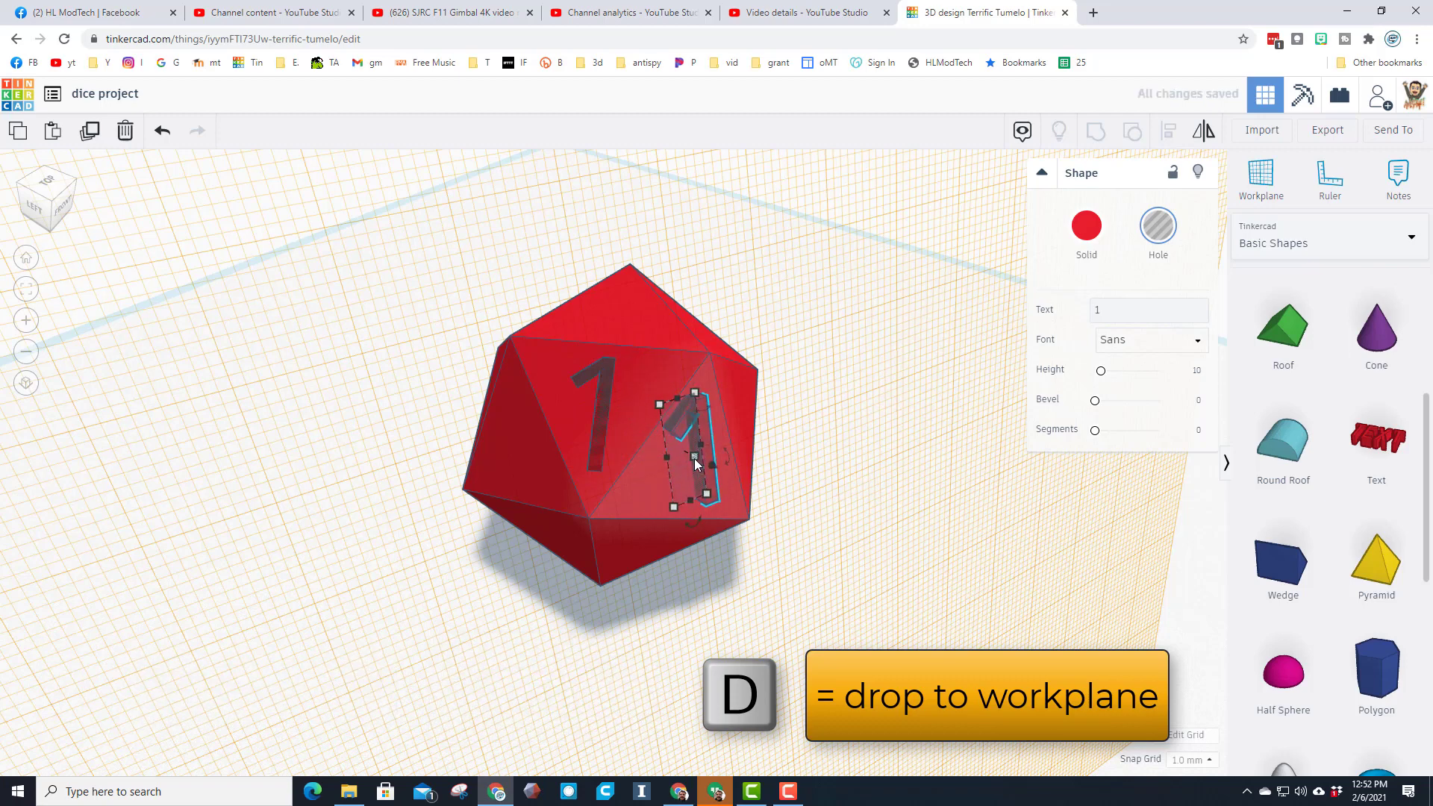
pyautogui.press('Right')
# Rotate the pasted 1 by 19° and centre it on the face
pyautogui.moveTo(581, 456); pyautogui.dragTo(685, 558, button='right')
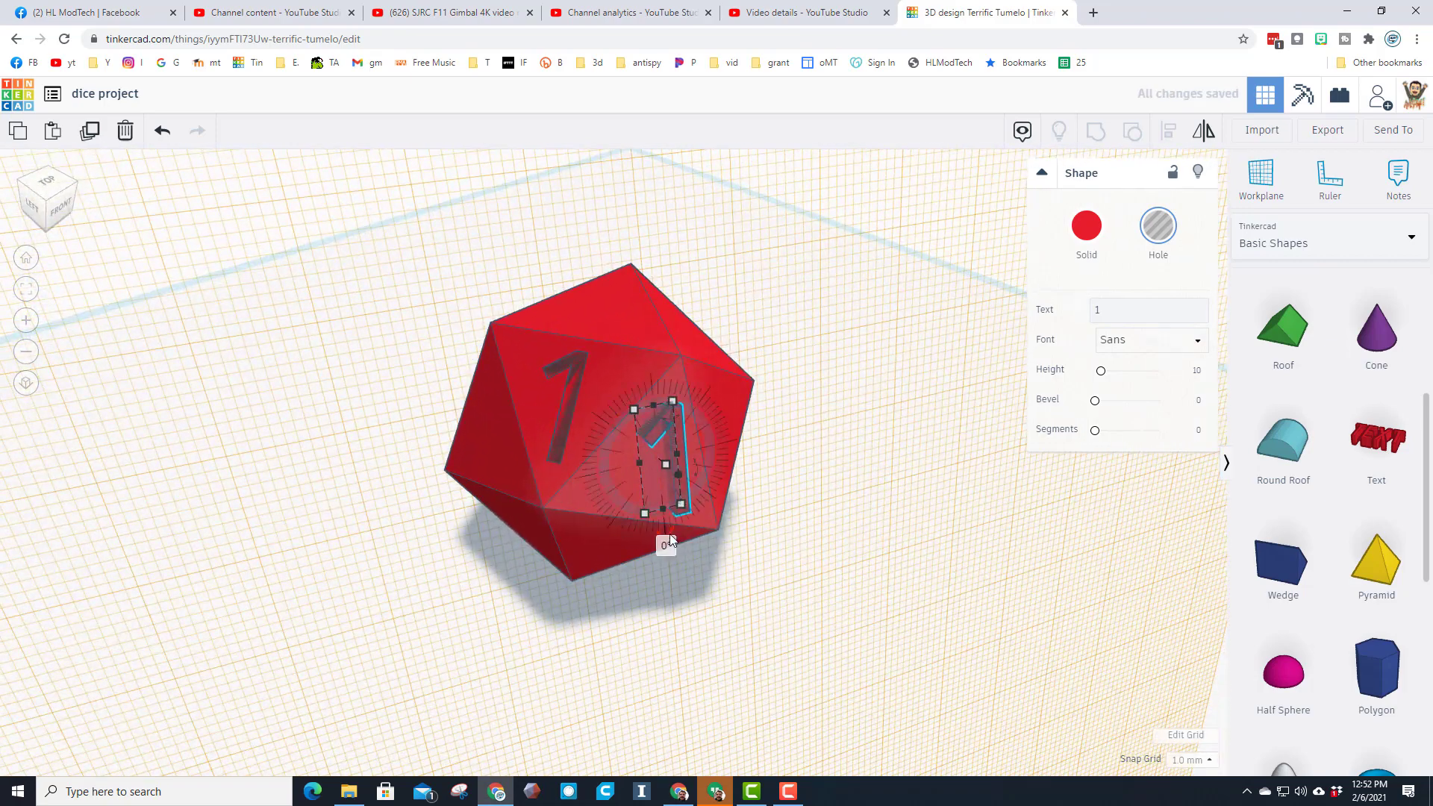
pyautogui.moveTo(670, 539); pyautogui.dragTo(647, 543)
pyautogui.moveTo(670, 496)
pyautogui.mouseDown()
pyautogui.moveTo(630, 494)
pyautogui.moveTo(656, 491)
pyautogui.mouseUp()
pyautogui.moveTo(732, 469); pyautogui.dragTo(607, 417, button='right')
pyautogui.scroll(5, 555, 430)
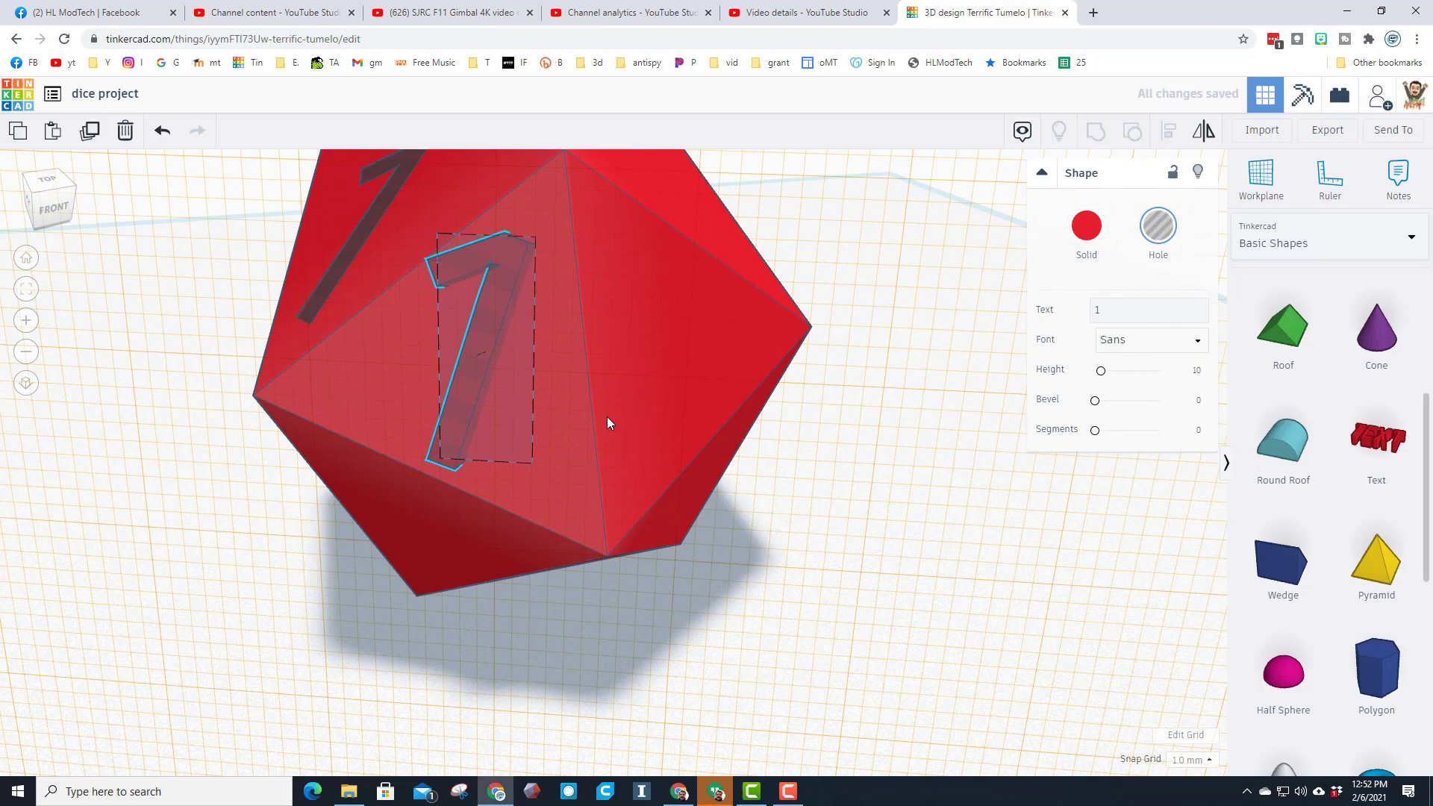
pyautogui.click(1132, 306)
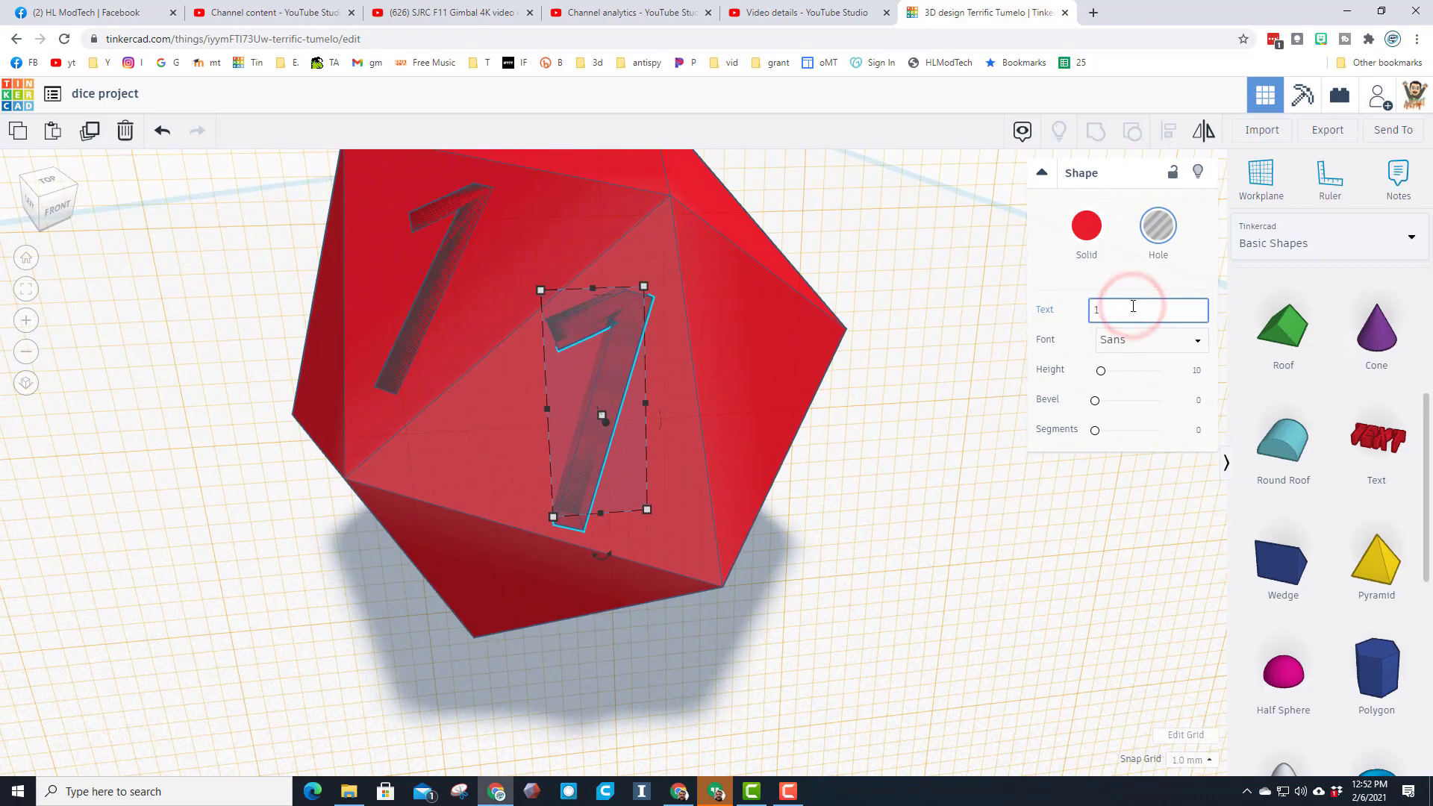
# Change the pasted digit to 2, scale it to 10.00 by 7.39, and position it on the face
pyautogui.write('2')
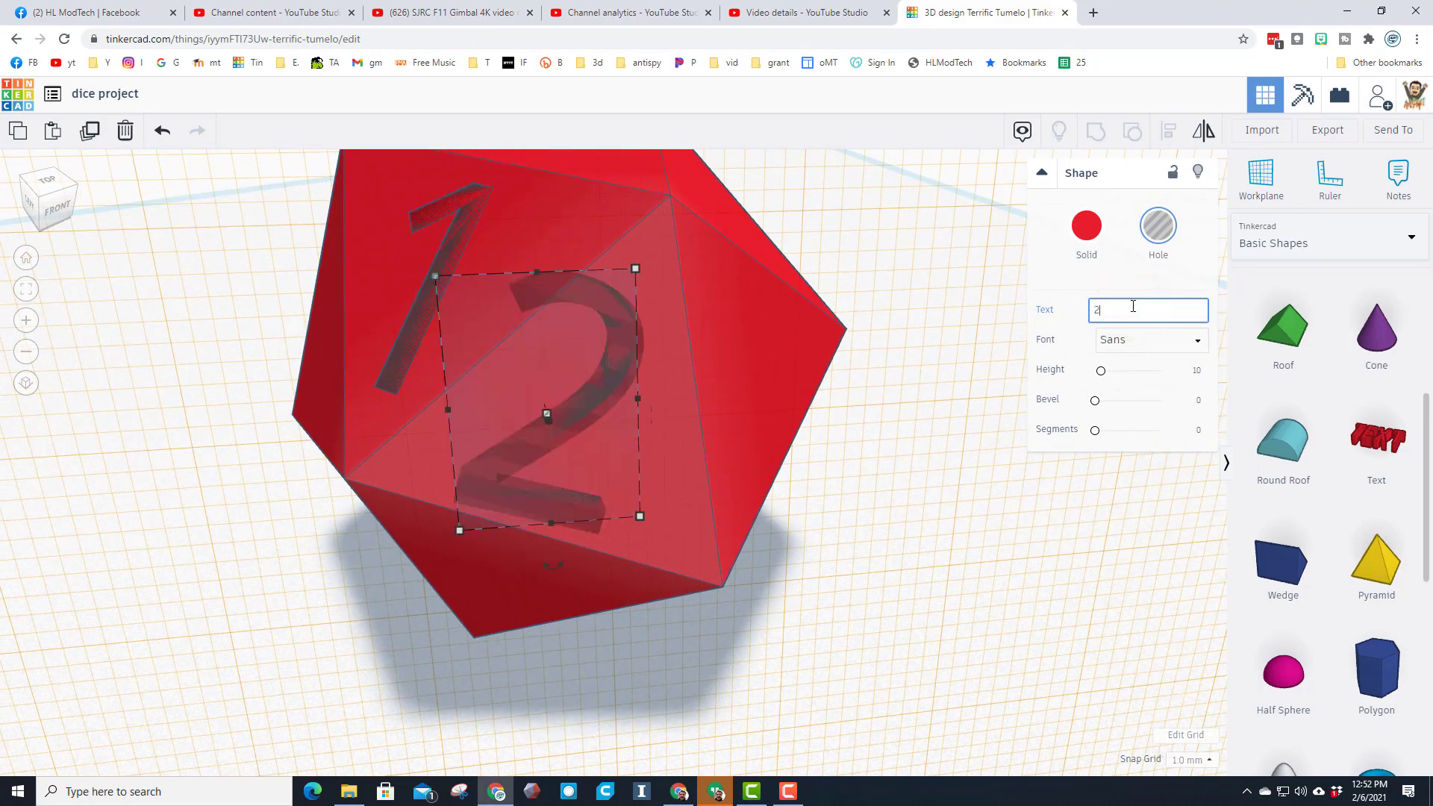
pyautogui.scroll(-3, 589, 397)
pyautogui.moveTo(598, 428); pyautogui.dragTo(630, 432)
pyautogui.moveTo(630, 442); pyautogui.dragTo(594, 414, button='right')
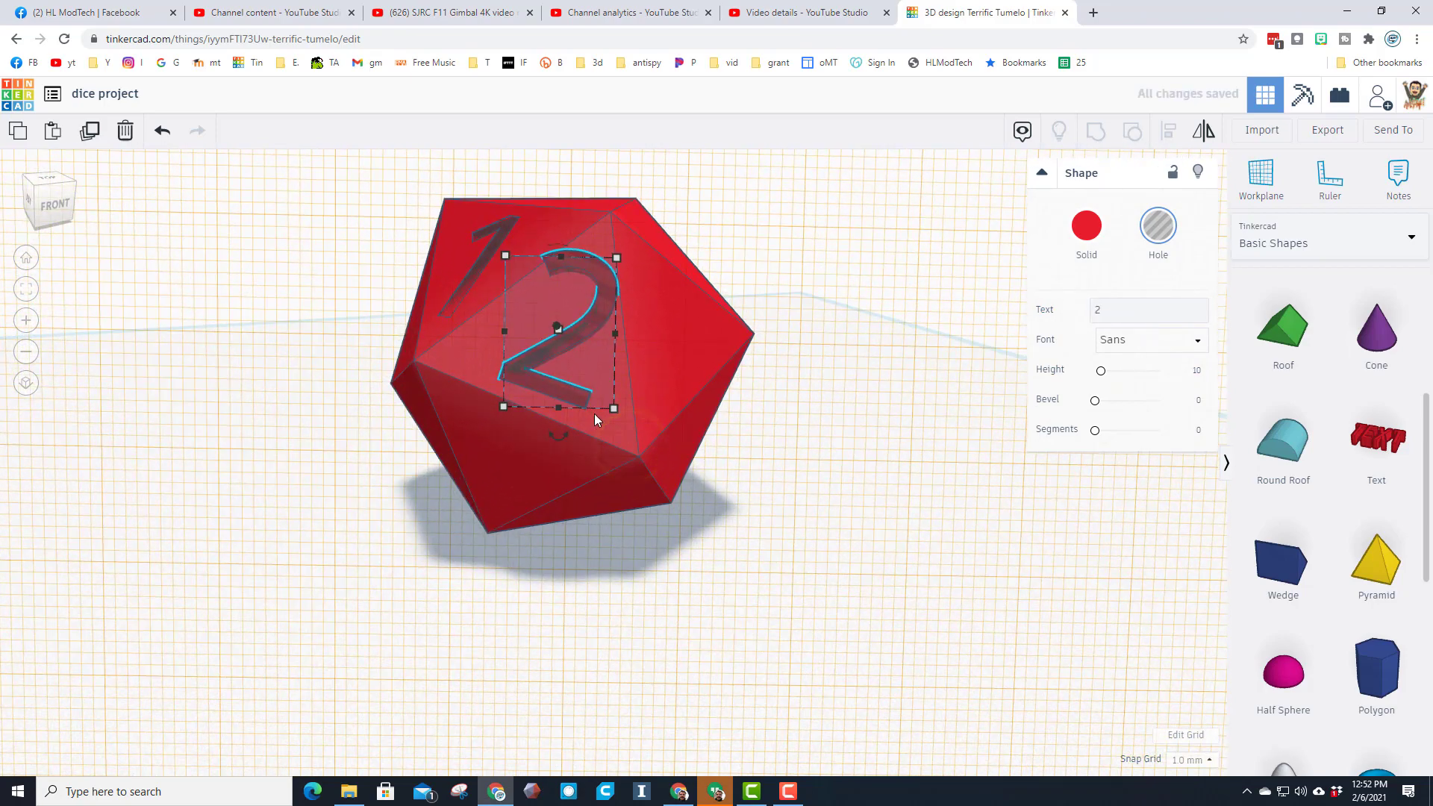
pyautogui.press('shift')
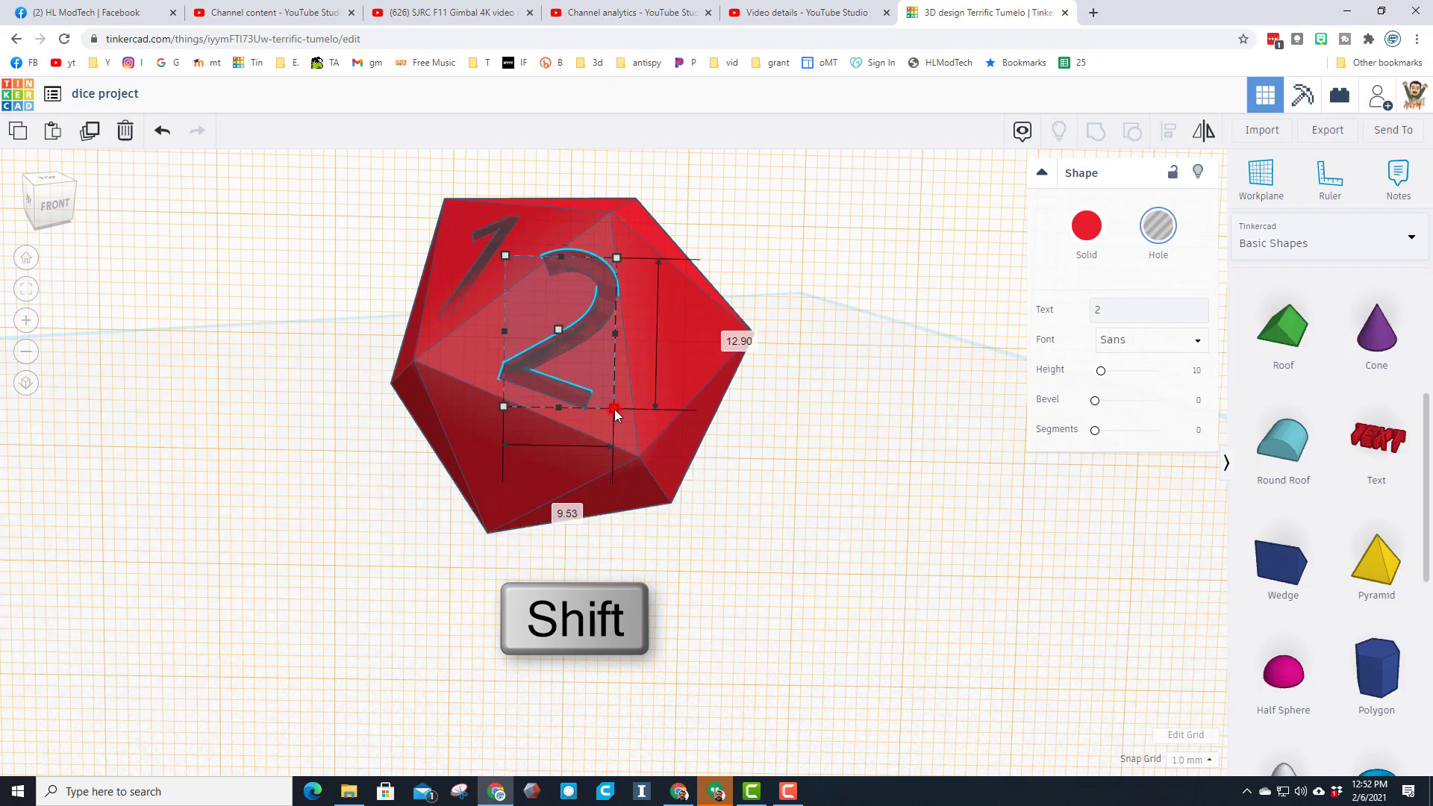
pyautogui.keyDown('shift'); pyautogui.moveTo(615, 409); pyautogui.dragTo(567, 370); pyautogui.keyUp('shift')
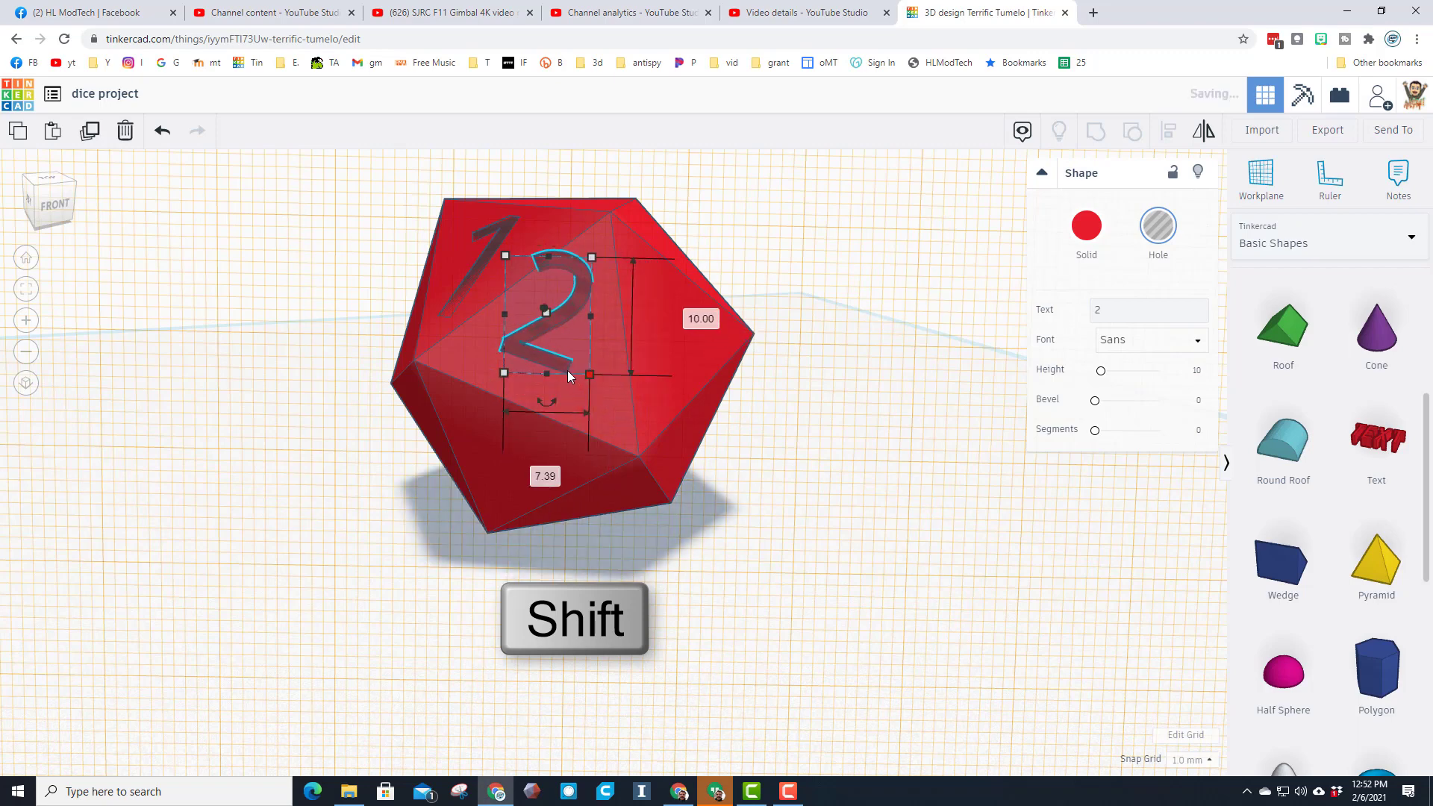
pyautogui.keyDown('shift'); pyautogui.click(571, 320); pyautogui.keyUp('shift')
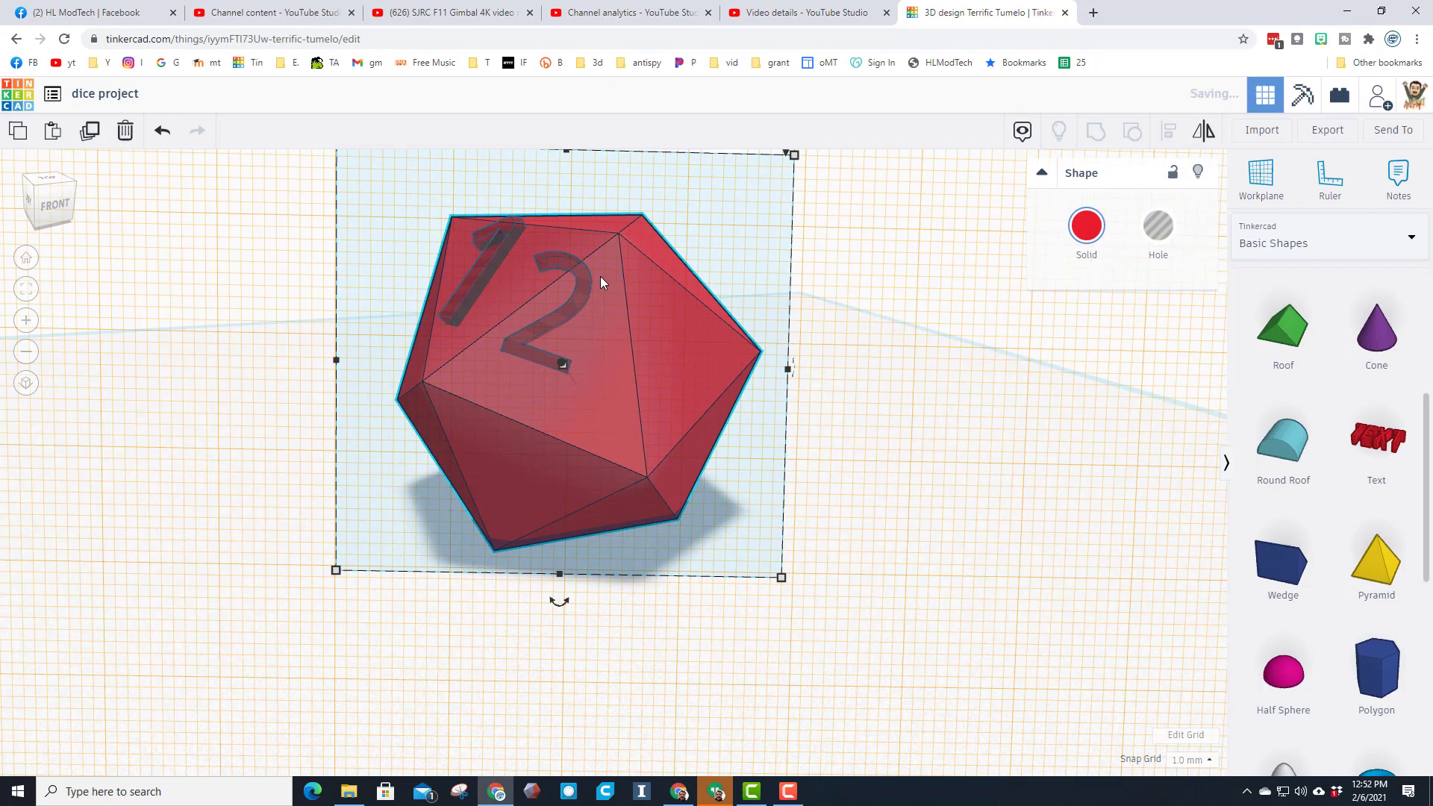
pyautogui.hotkey('ctrl', 'z')
pyautogui.hotkey('ctrl', 'z')
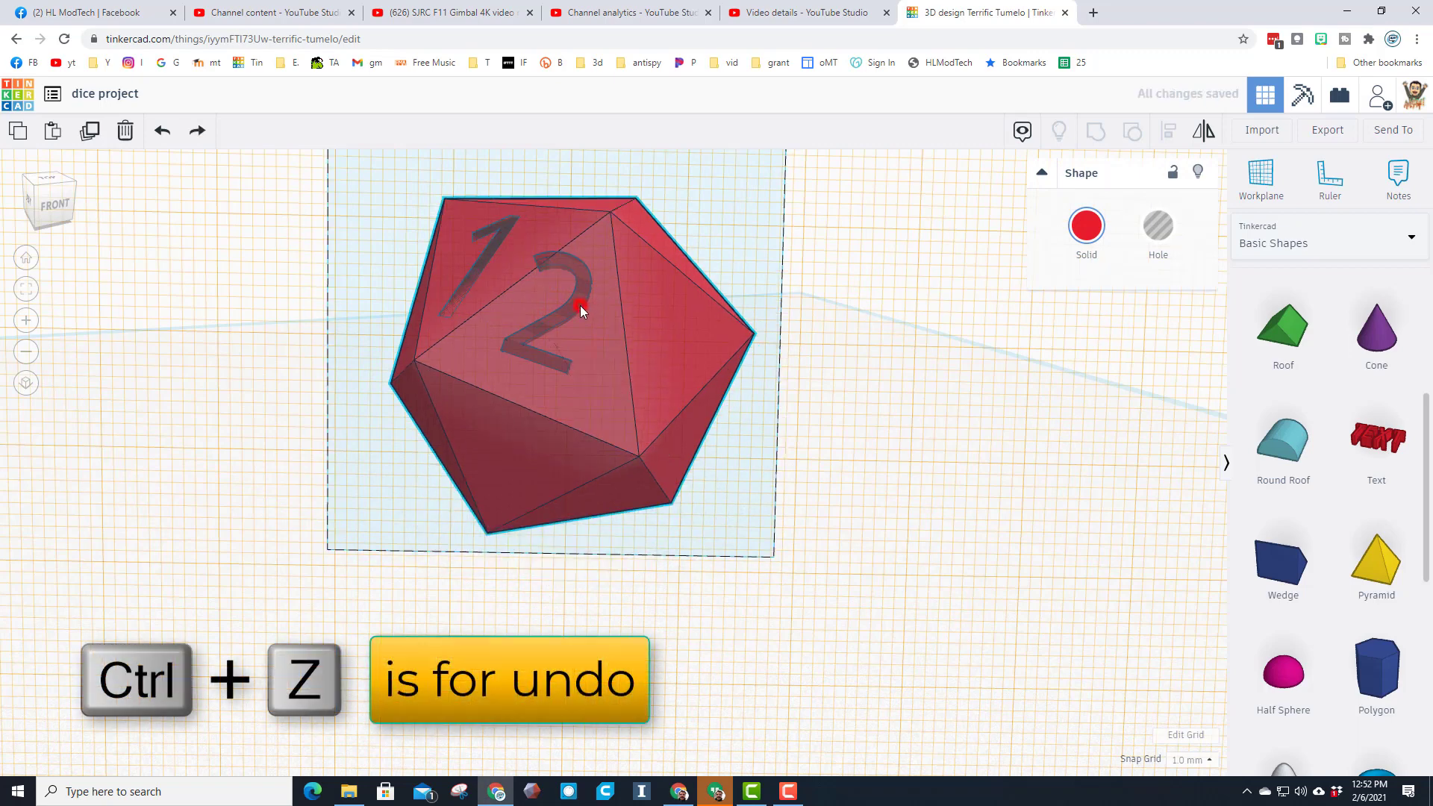
pyautogui.moveTo(573, 312); pyautogui.dragTo(574, 358)
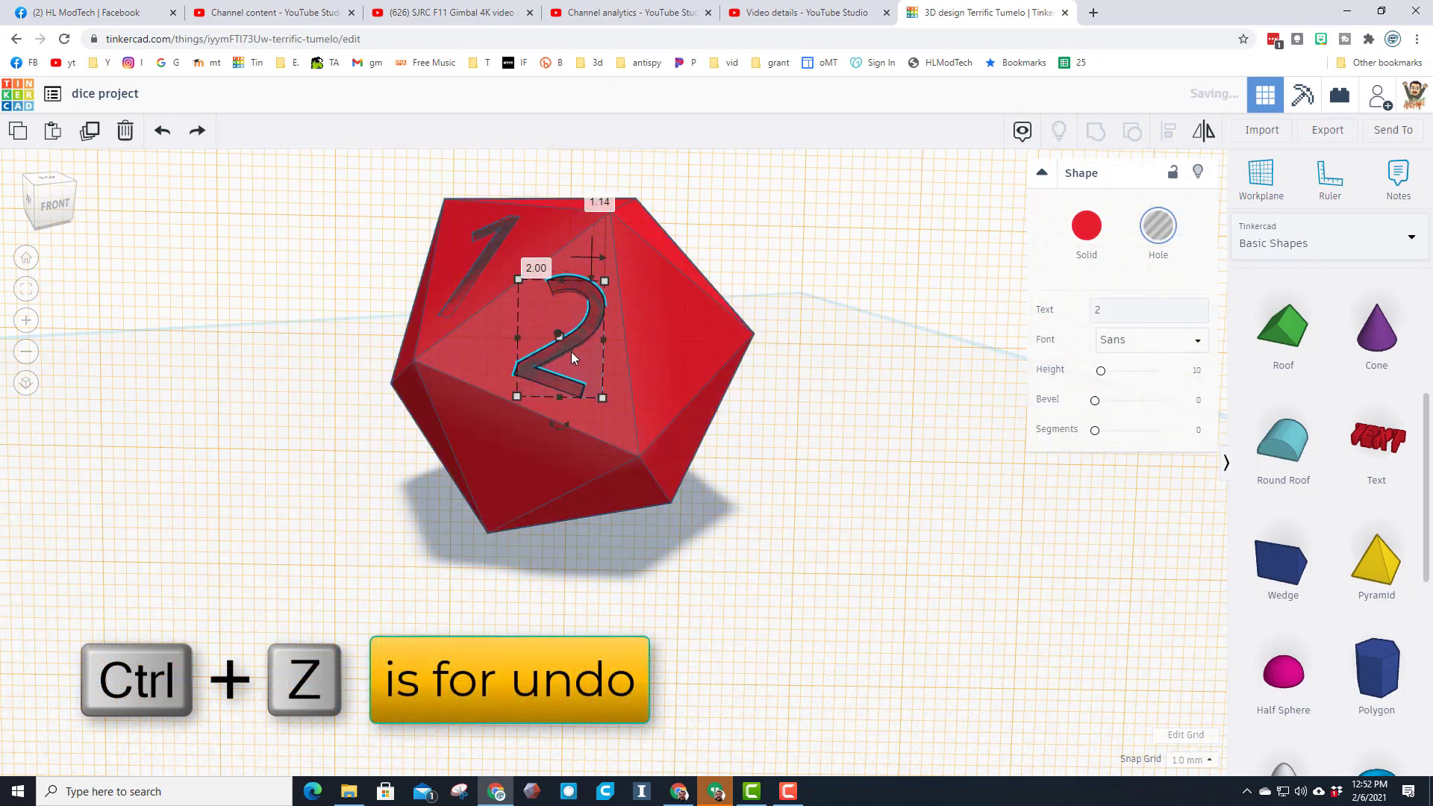
pyautogui.moveTo(810, 368); pyautogui.dragTo(475, 186, button='right')
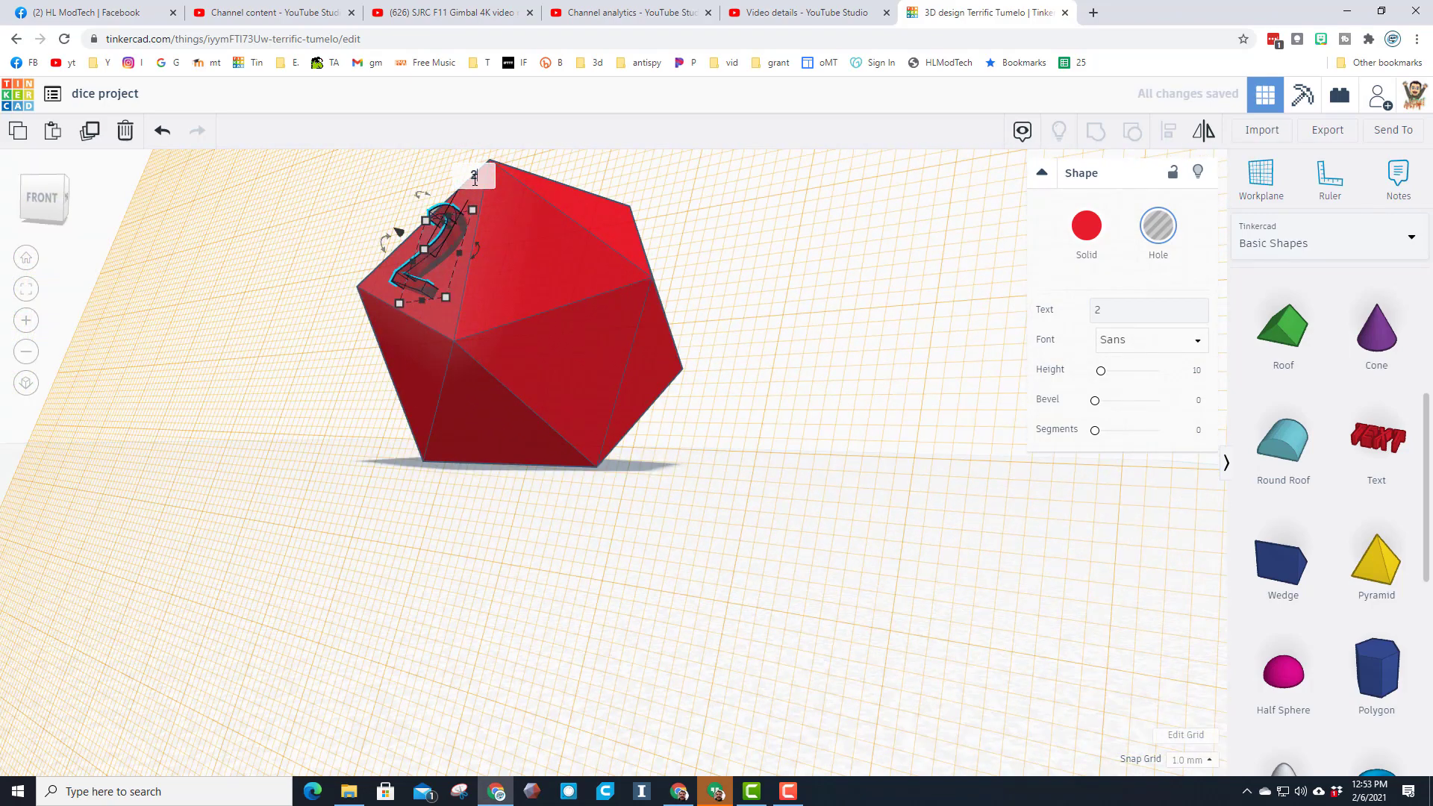
# Set the 2's elevation to 2 mm, sink it into the face, and copy it
pyautogui.press('Return')
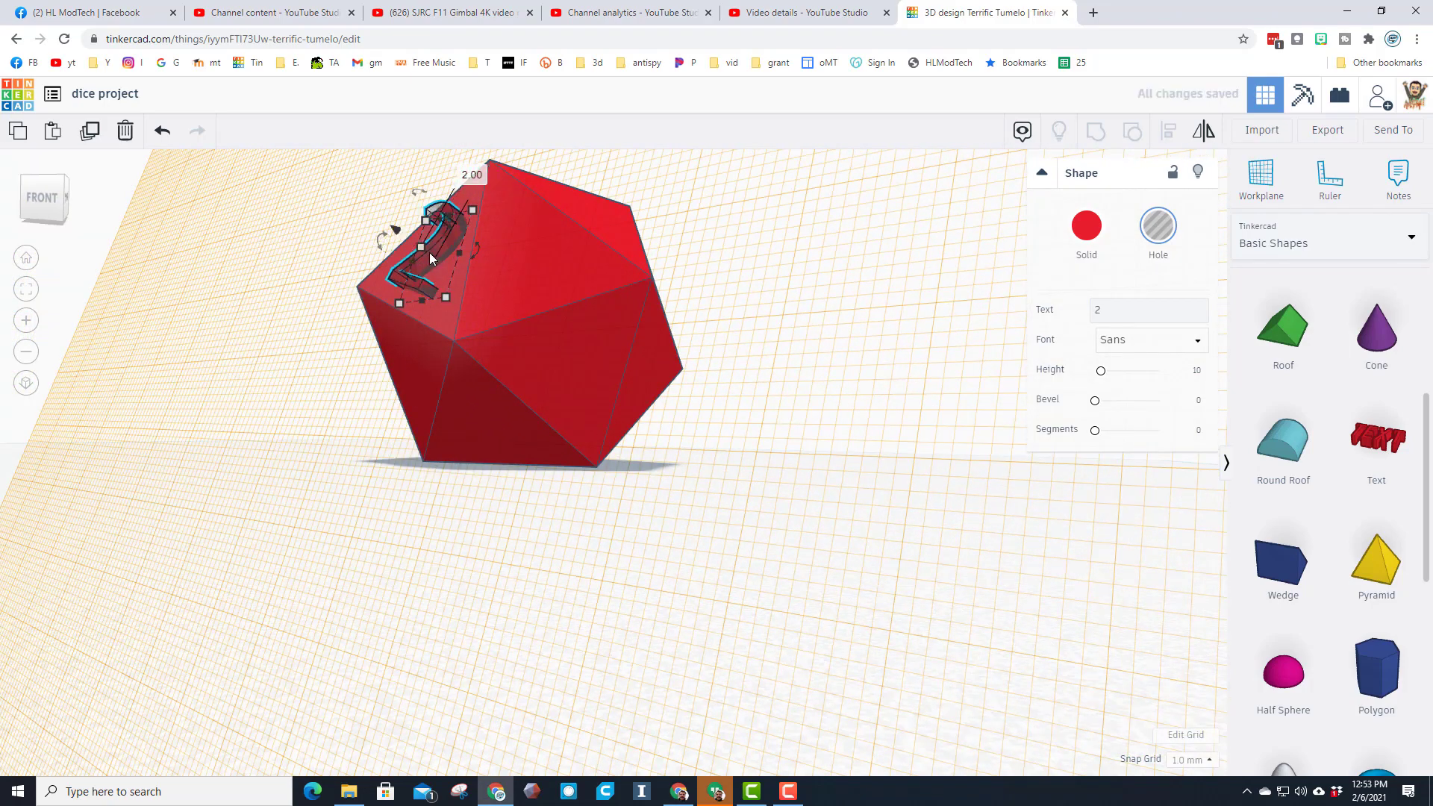
pyautogui.click(529, 267)
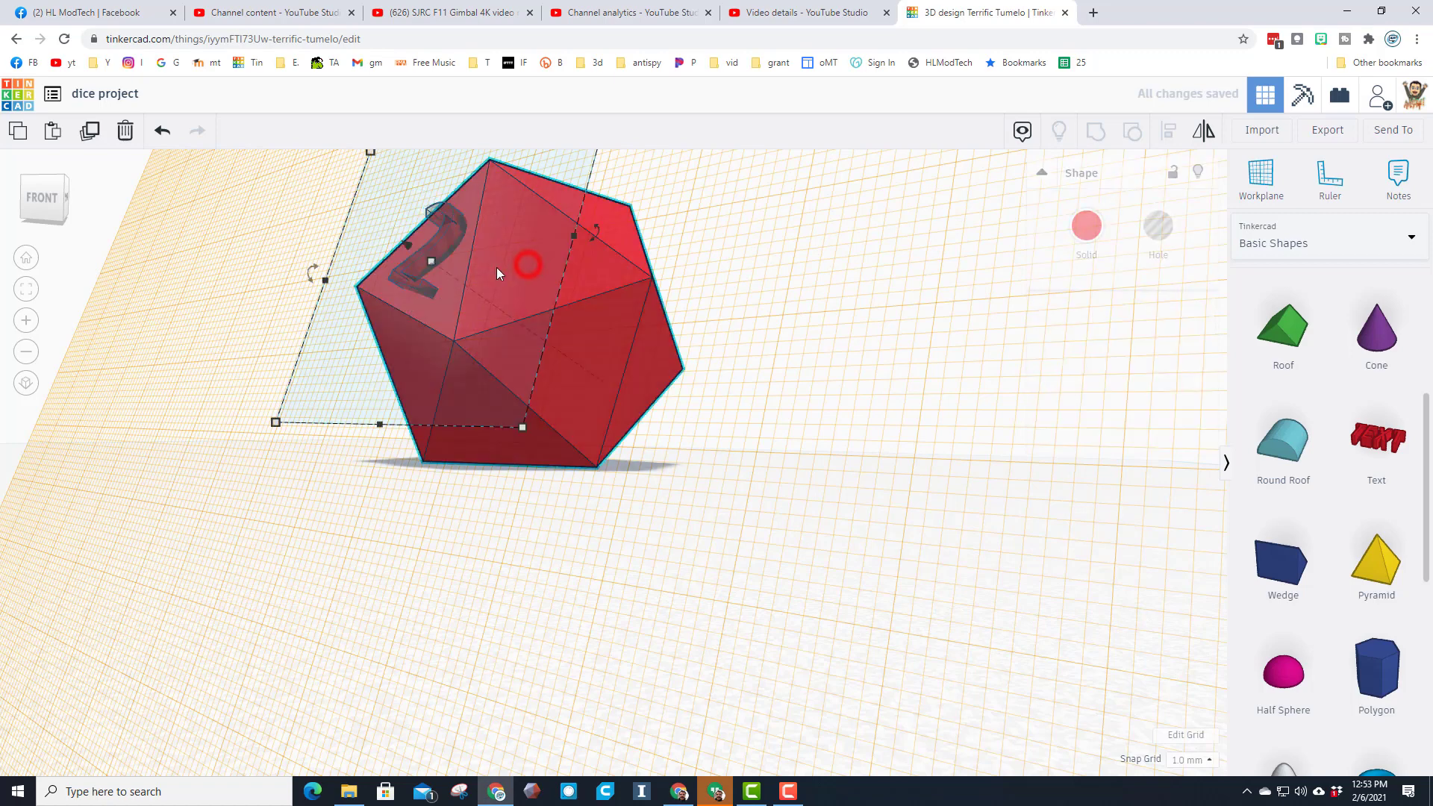
pyautogui.click(437, 262)
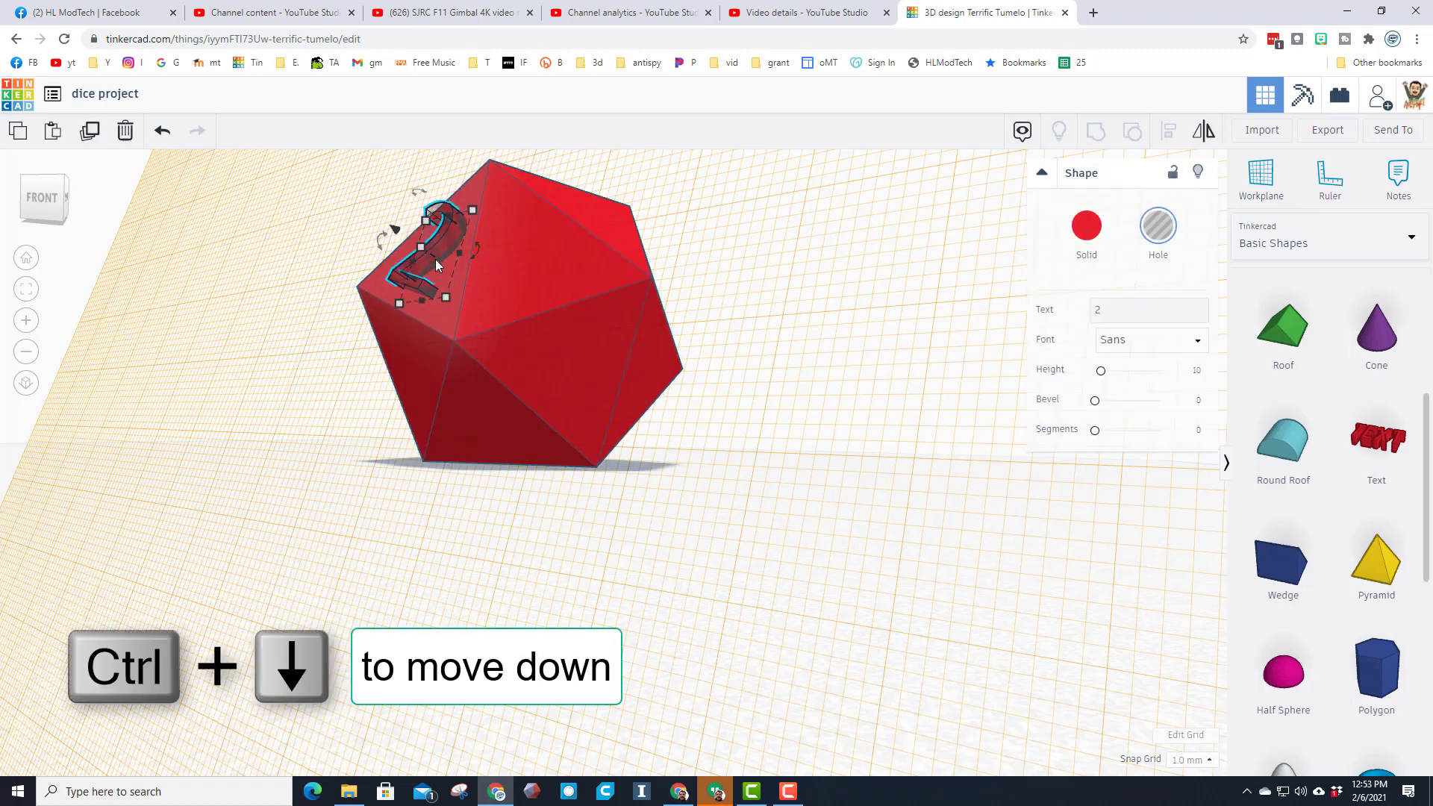
pyautogui.hotkey('ctrl', 'Down')
pyautogui.moveTo(436, 258); pyautogui.dragTo(514, 361, button='right')
pyautogui.hotkey('ctrl', 'c')
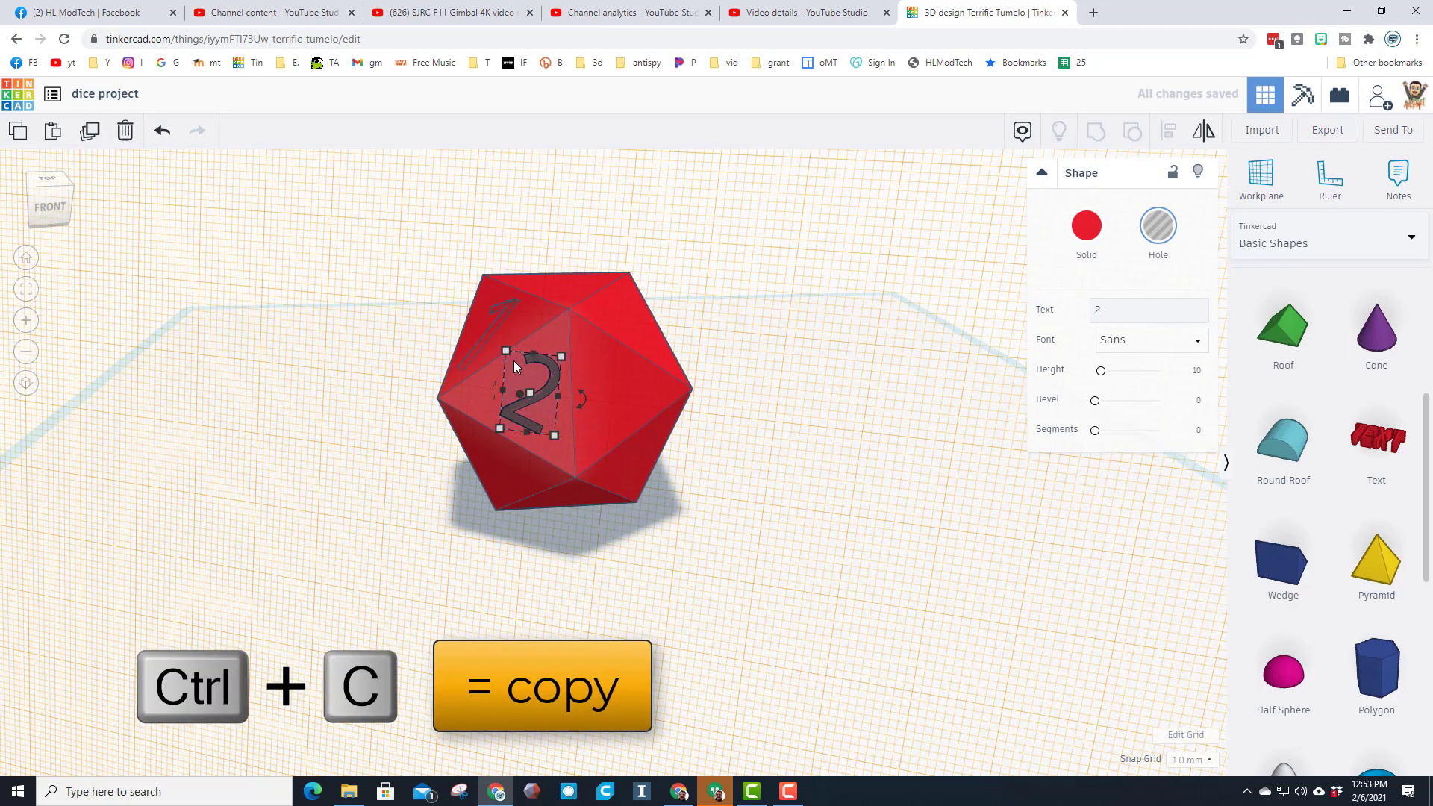
# Paste the copied 2 flat onto the face beside it, then rotate and reposition it
pyautogui.press('w')
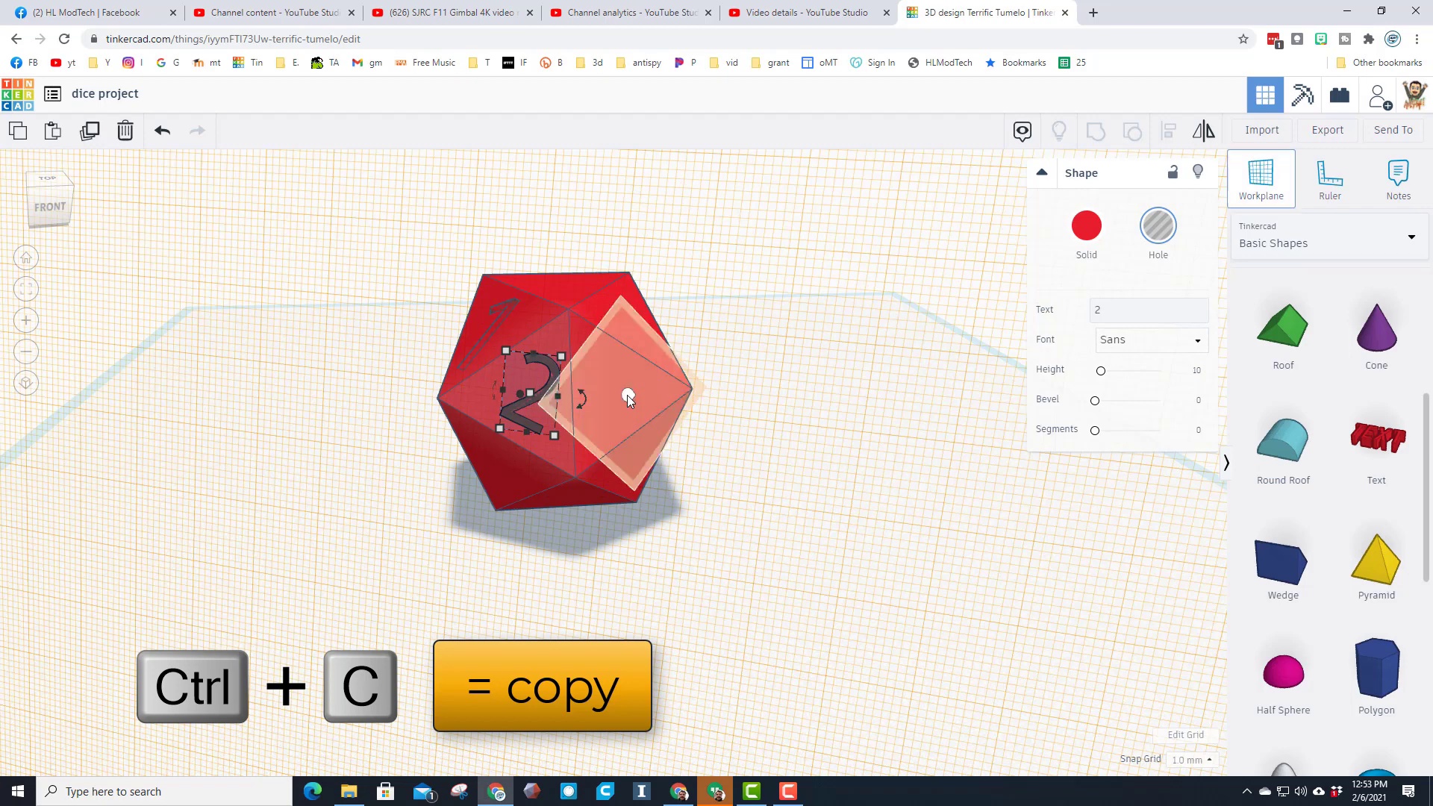
pyautogui.click(611, 389)
pyautogui.hotkey('ctrl', 'v')
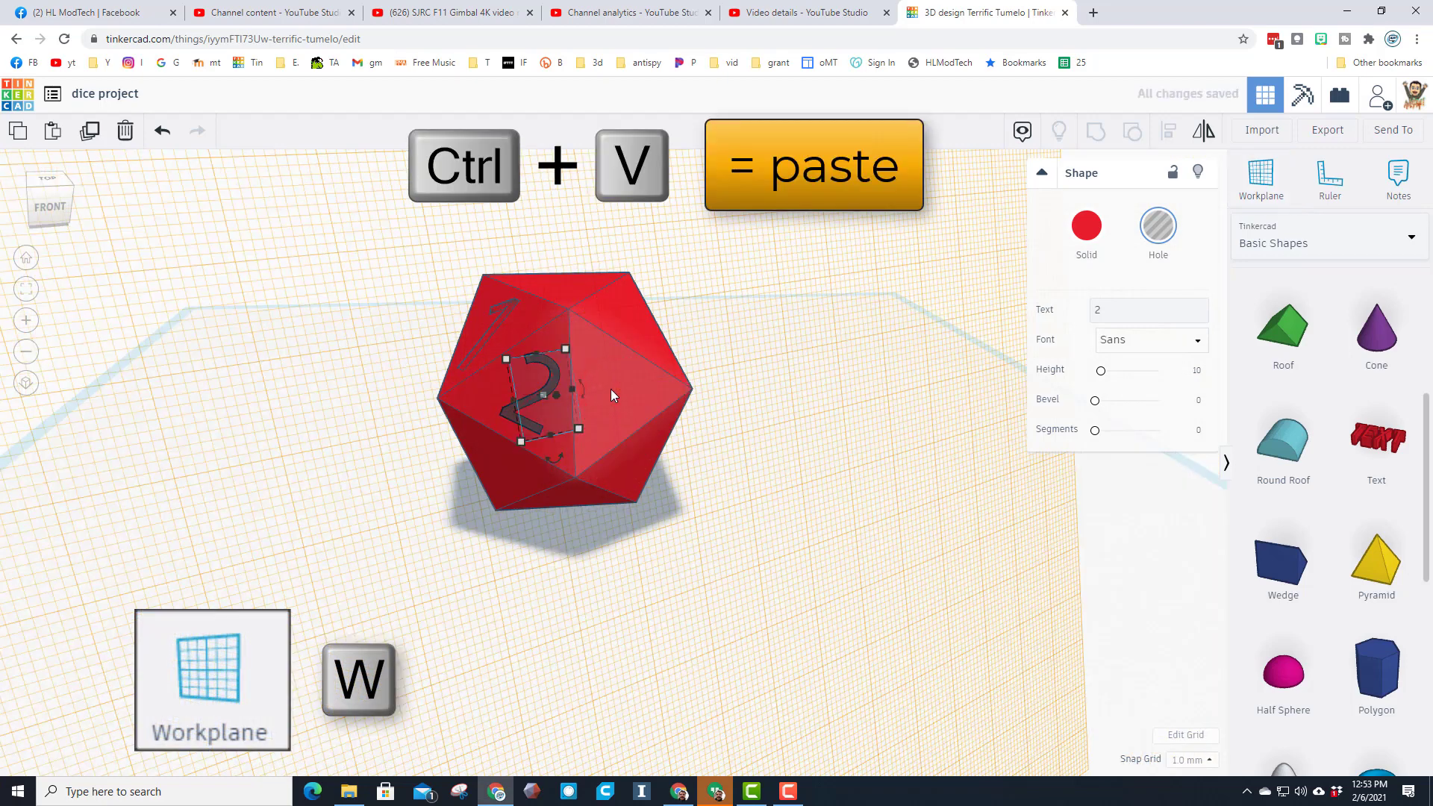
pyautogui.hotkey('ctrl', 'v')
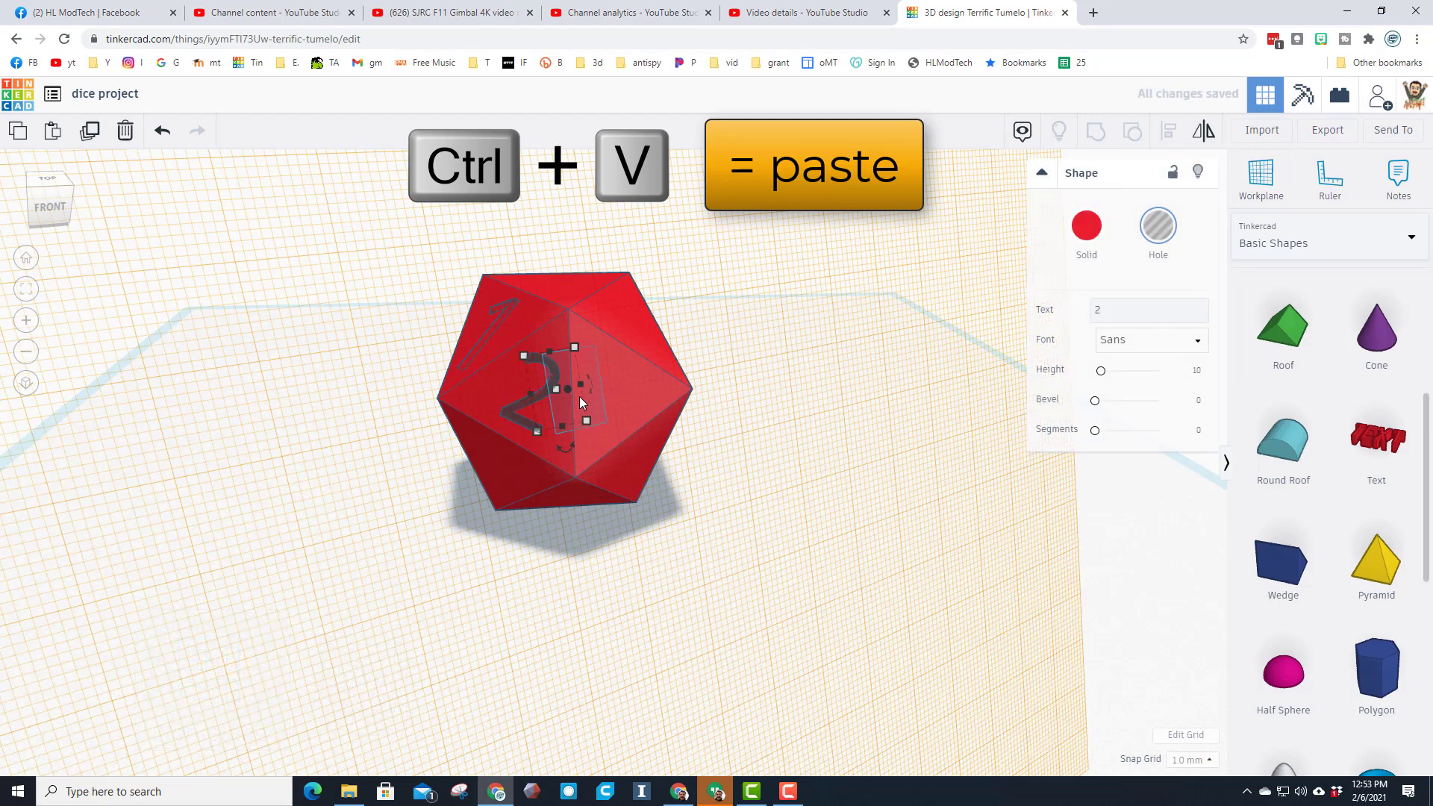
pyautogui.press('d')
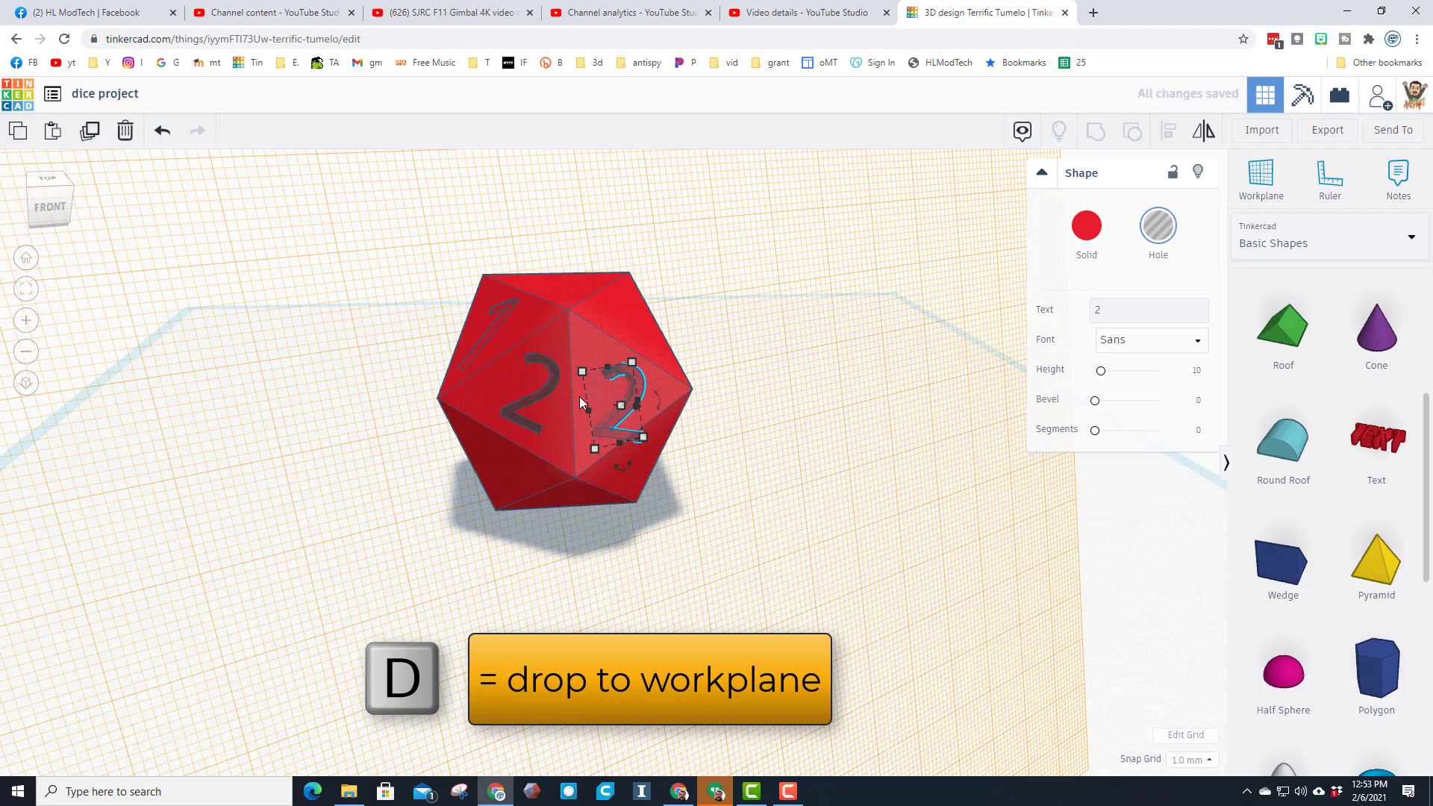
pyautogui.click(28, 290)
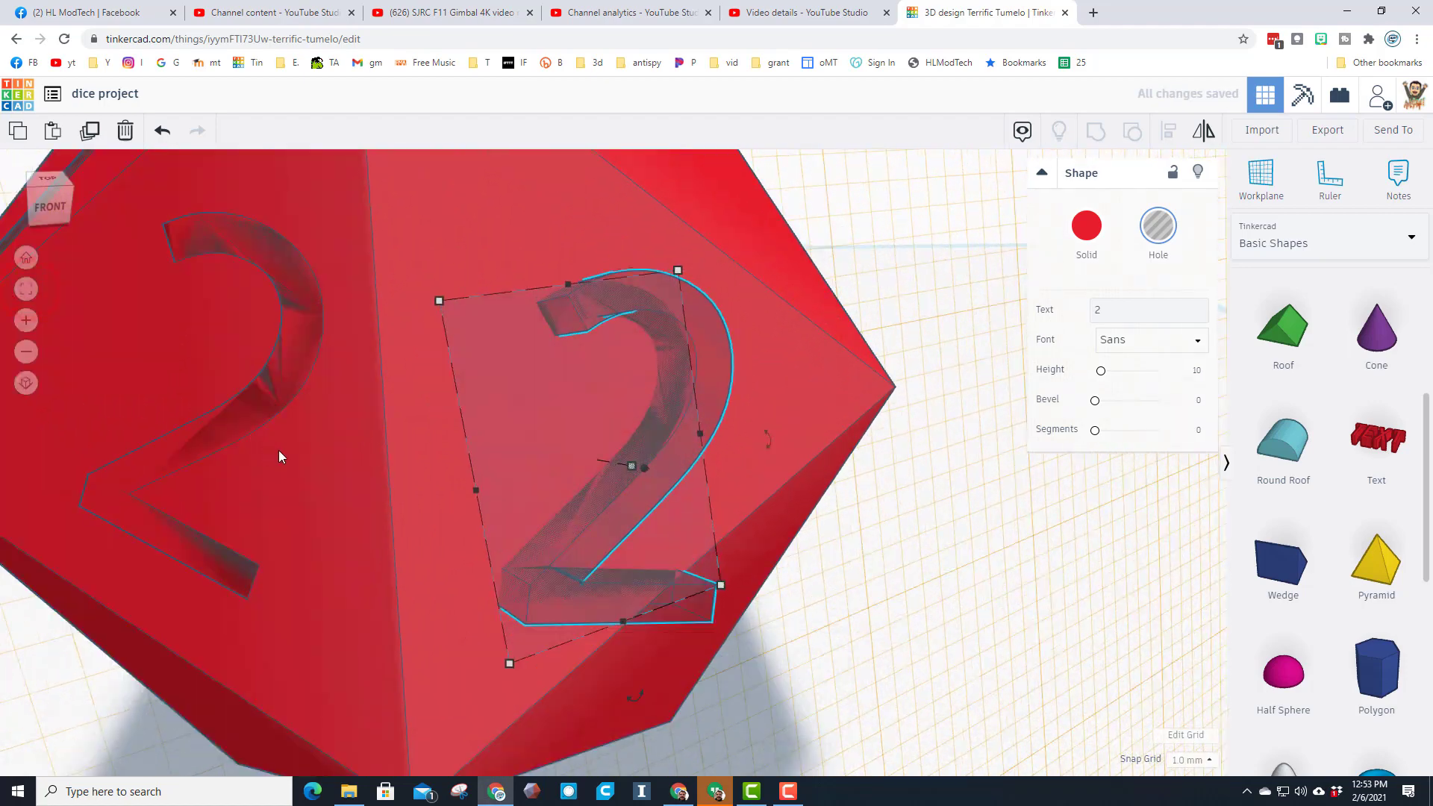
pyautogui.click(49, 201)
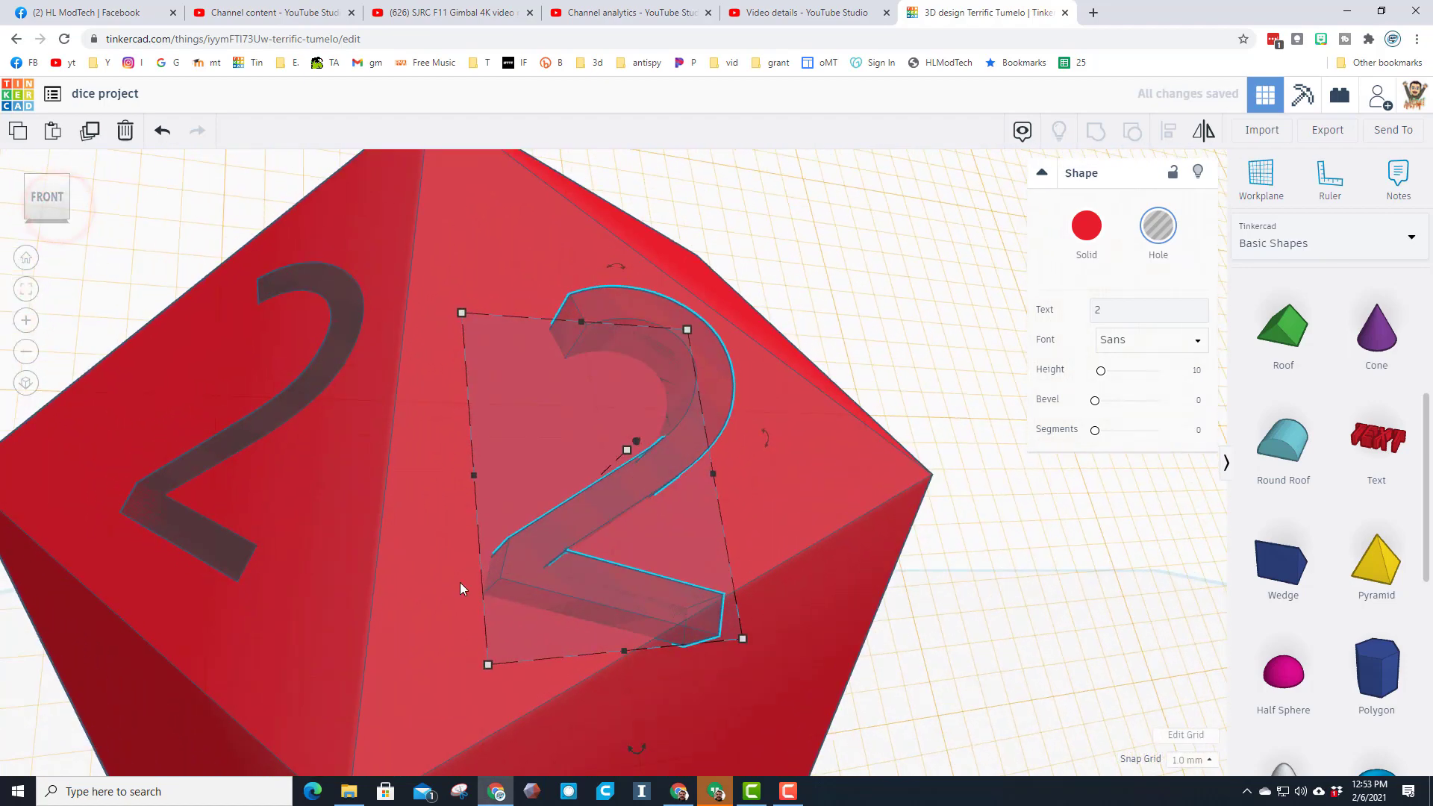
pyautogui.moveTo(632, 747); pyautogui.dragTo(528, 709)
pyautogui.moveTo(576, 603); pyautogui.dragTo(537, 515)
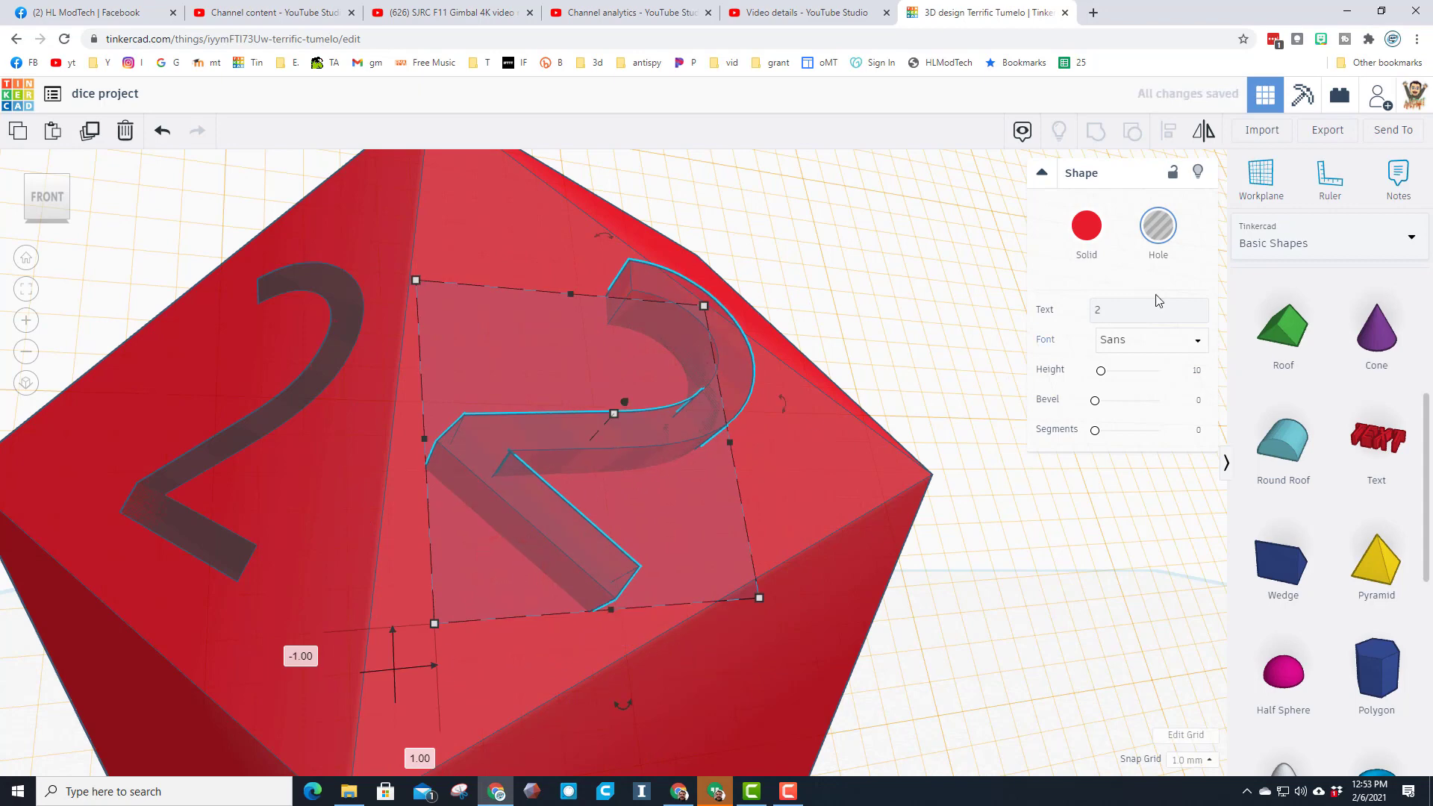
# Change the pasted number to 3 and sink it into the die face
pyautogui.click(1134, 309)
pyautogui.press('BackSpace')
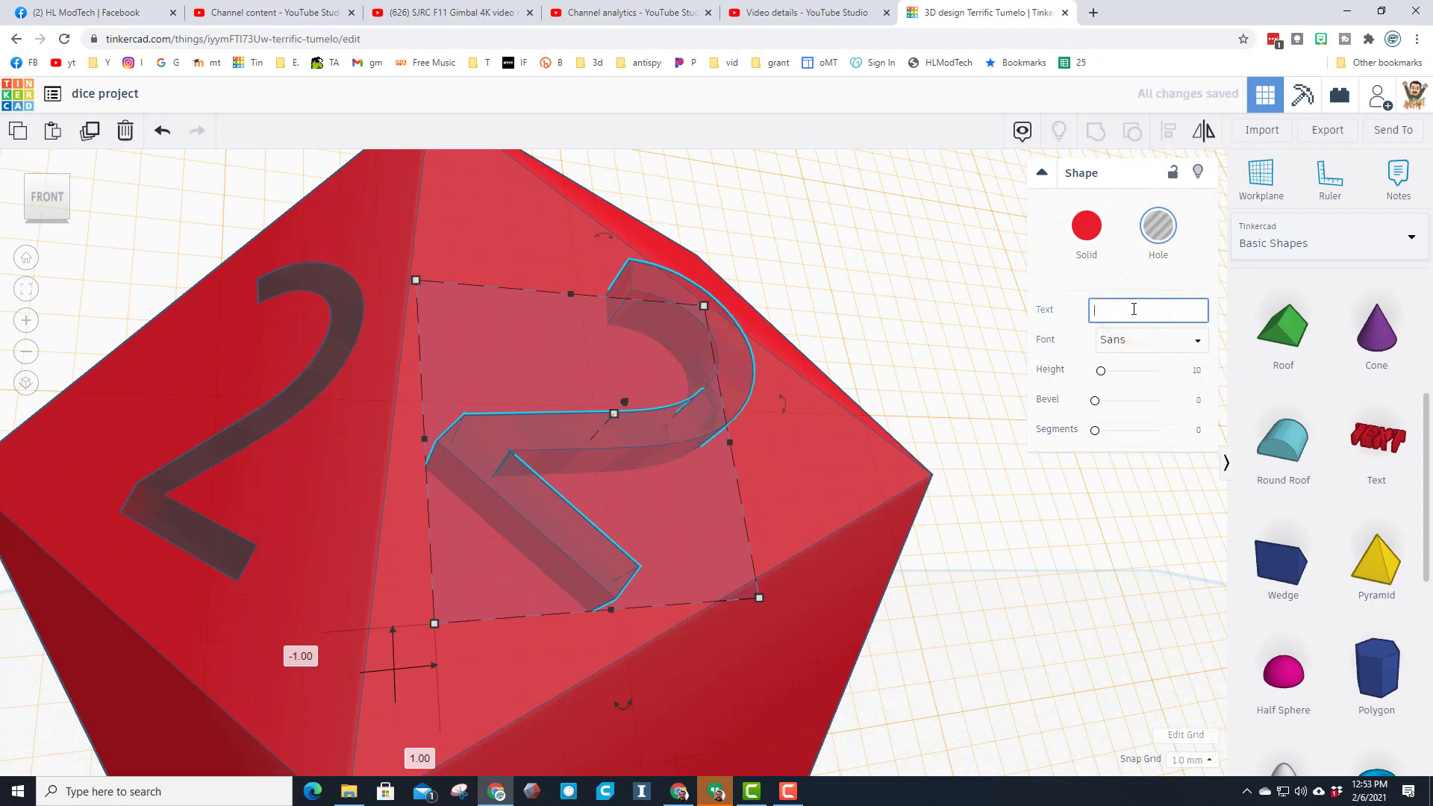
pyautogui.write('3')
pyautogui.moveTo(855, 507); pyautogui.dragTo(825, 379, button='right')
pyautogui.click(835, 297)
pyautogui.click(675, 397)
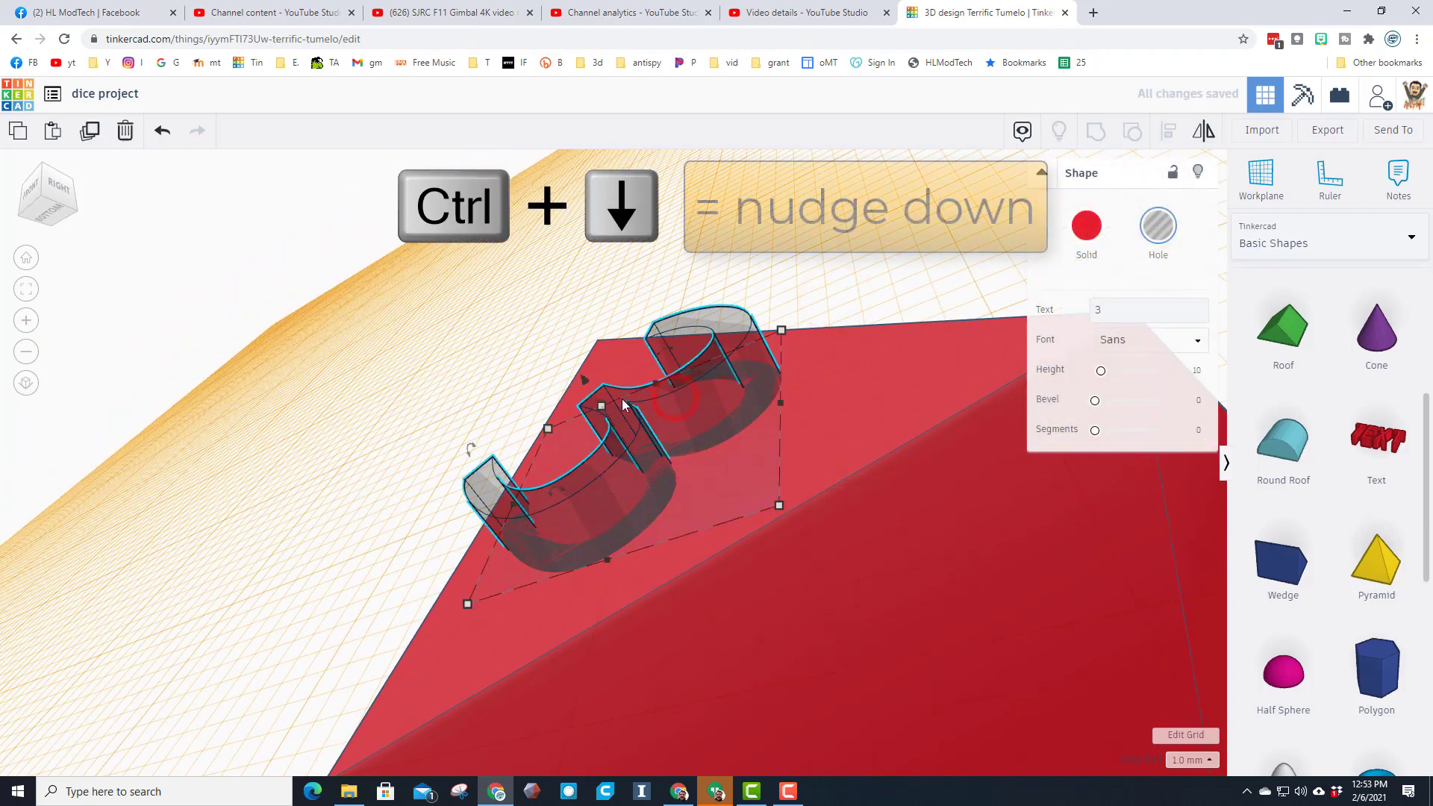
pyautogui.hotkey('ctrl', 'Down')
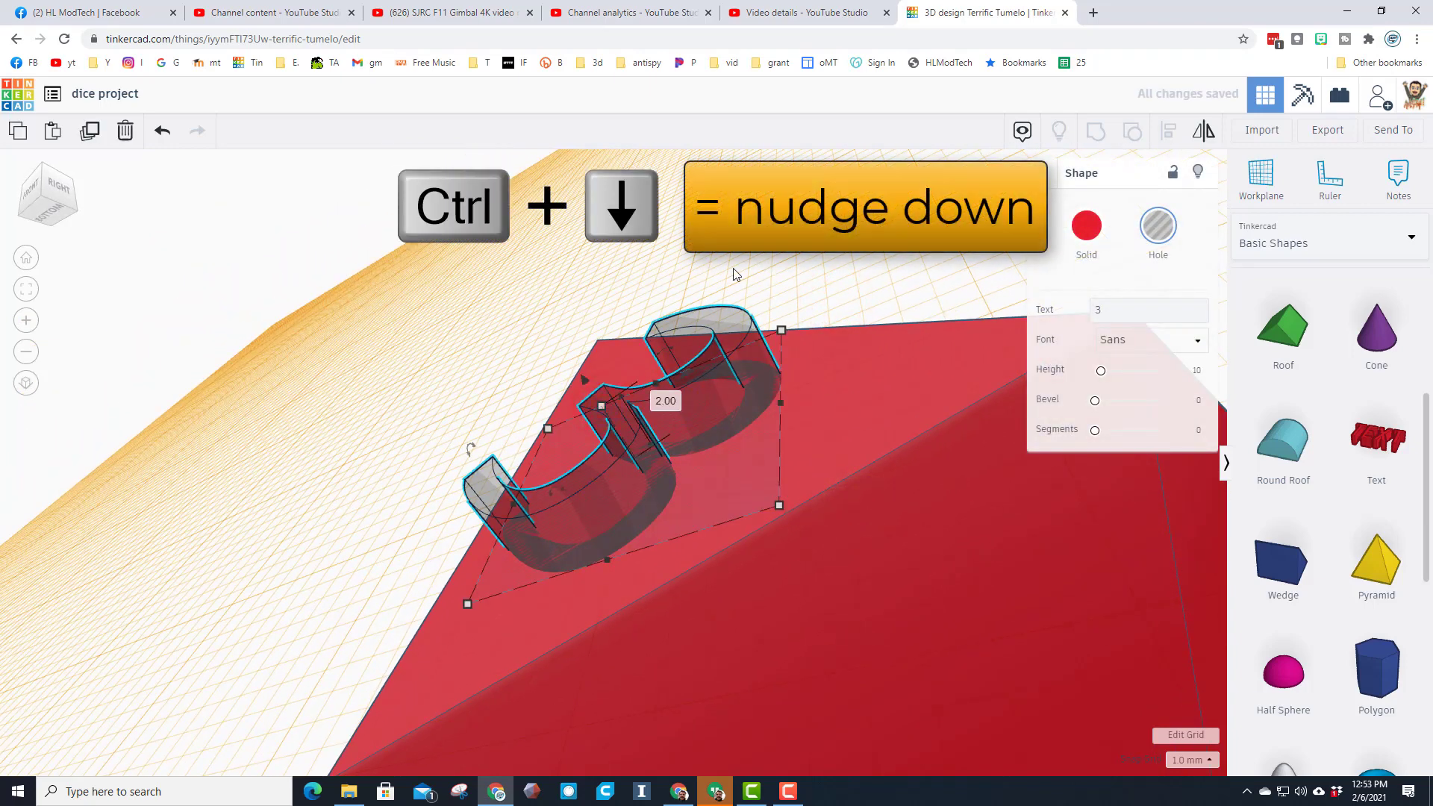
pyautogui.hotkey('ctrl', 'Down')
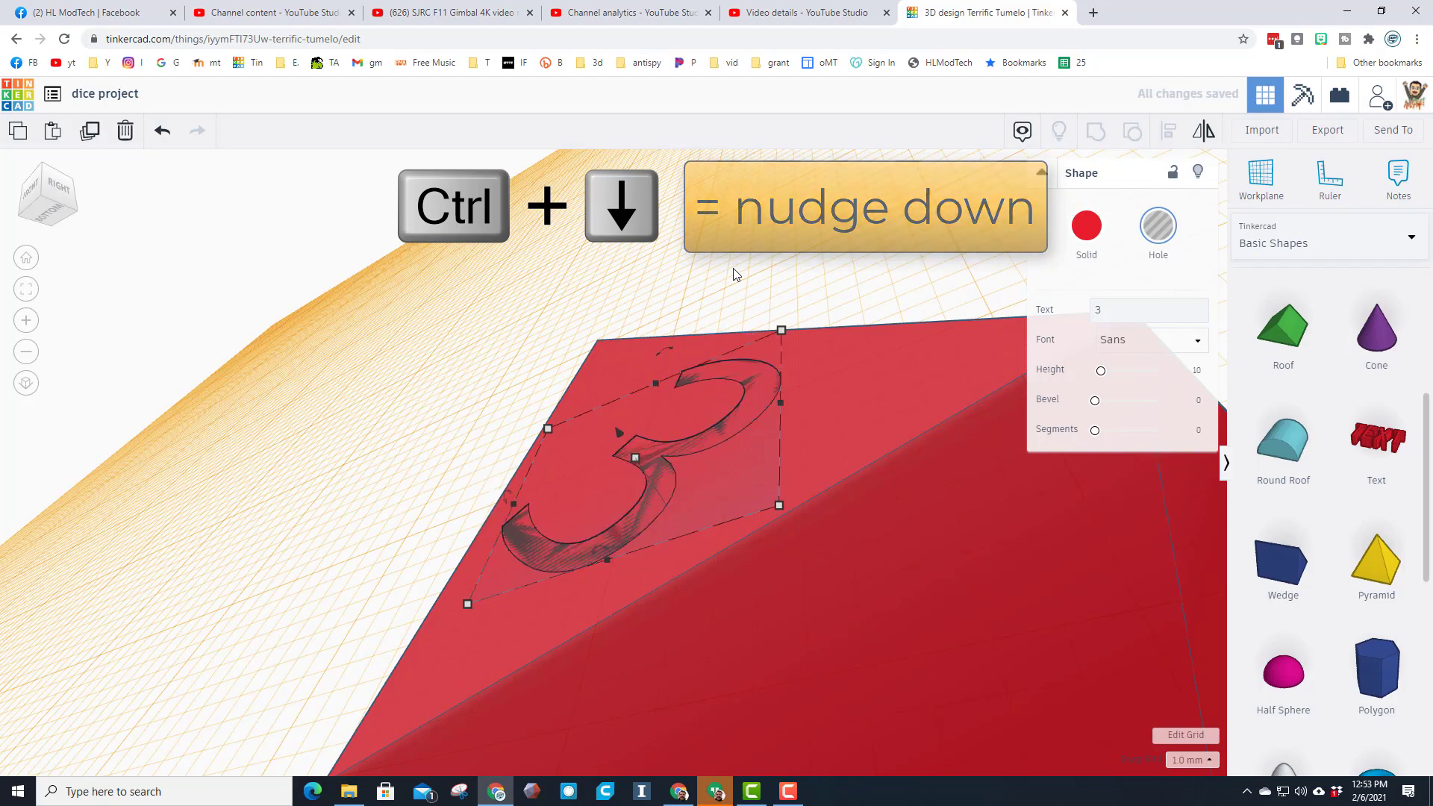
pyautogui.scroll(2, 704, 278)
pyautogui.moveTo(392, 365); pyautogui.dragTo(462, 449, button='right')
# Paste the number onto the face below the 3, rotate it to -22.5° as a 4, and check it
pyautogui.press('w')
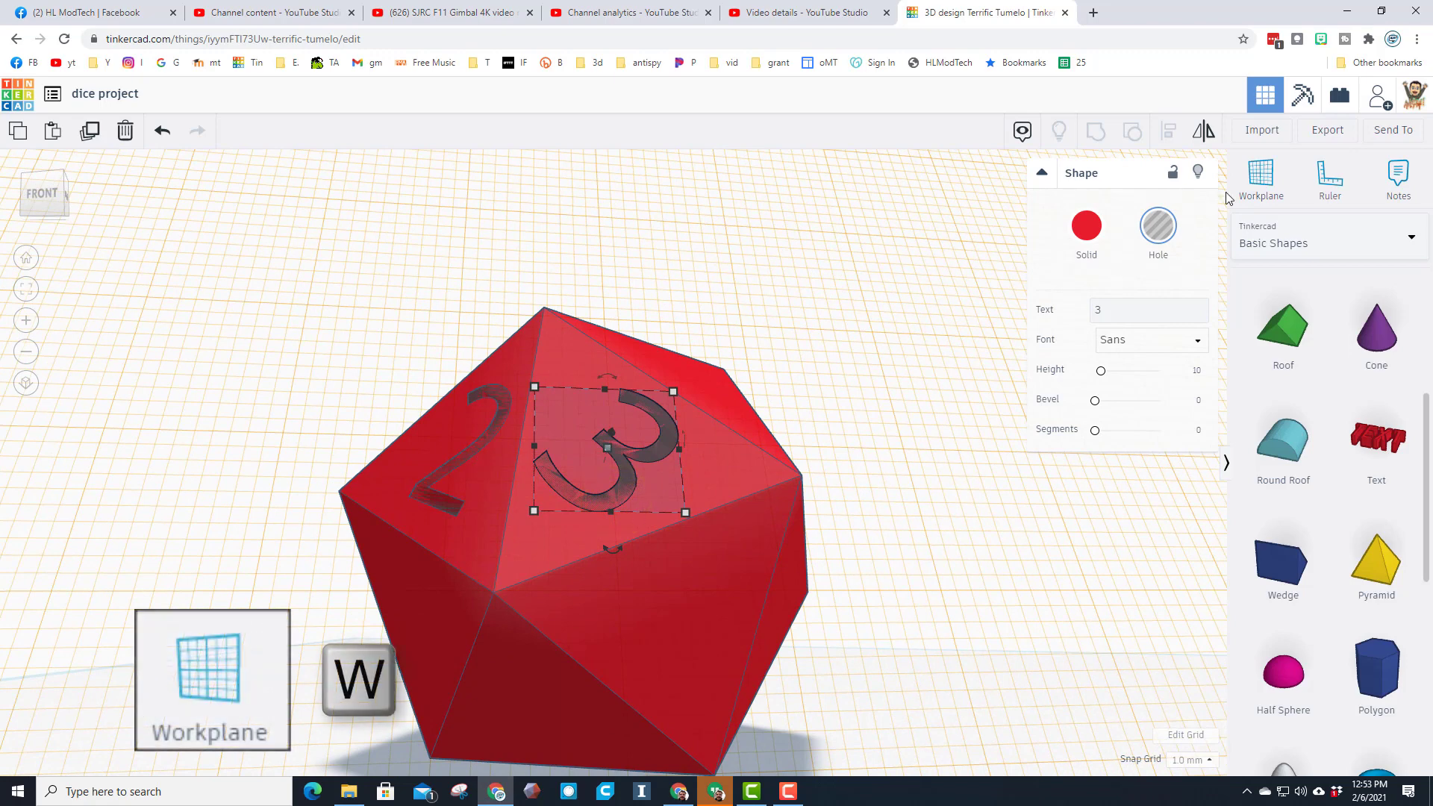
pyautogui.click(1260, 174)
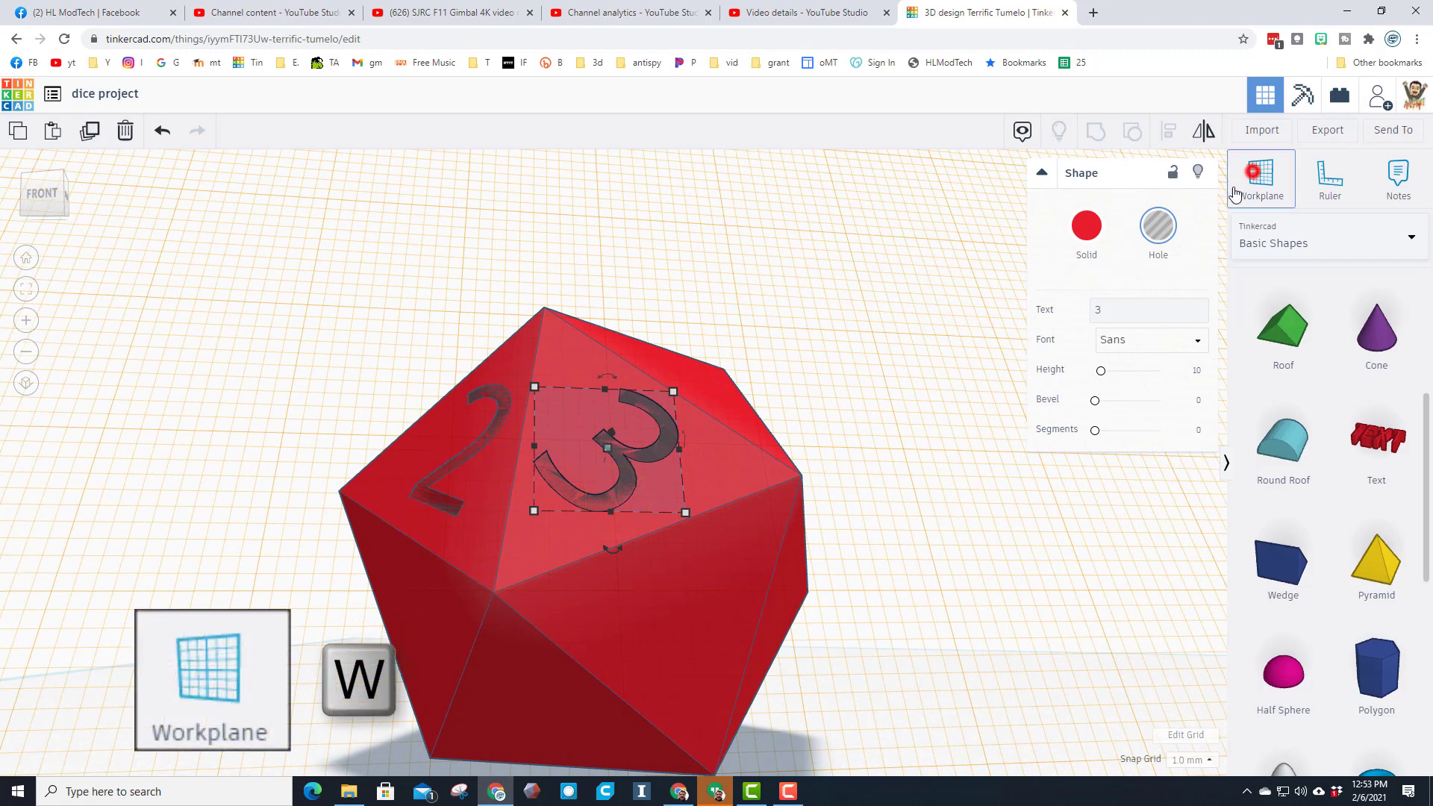
pyautogui.click(668, 613)
pyautogui.hotkey('ctrl', 'v')
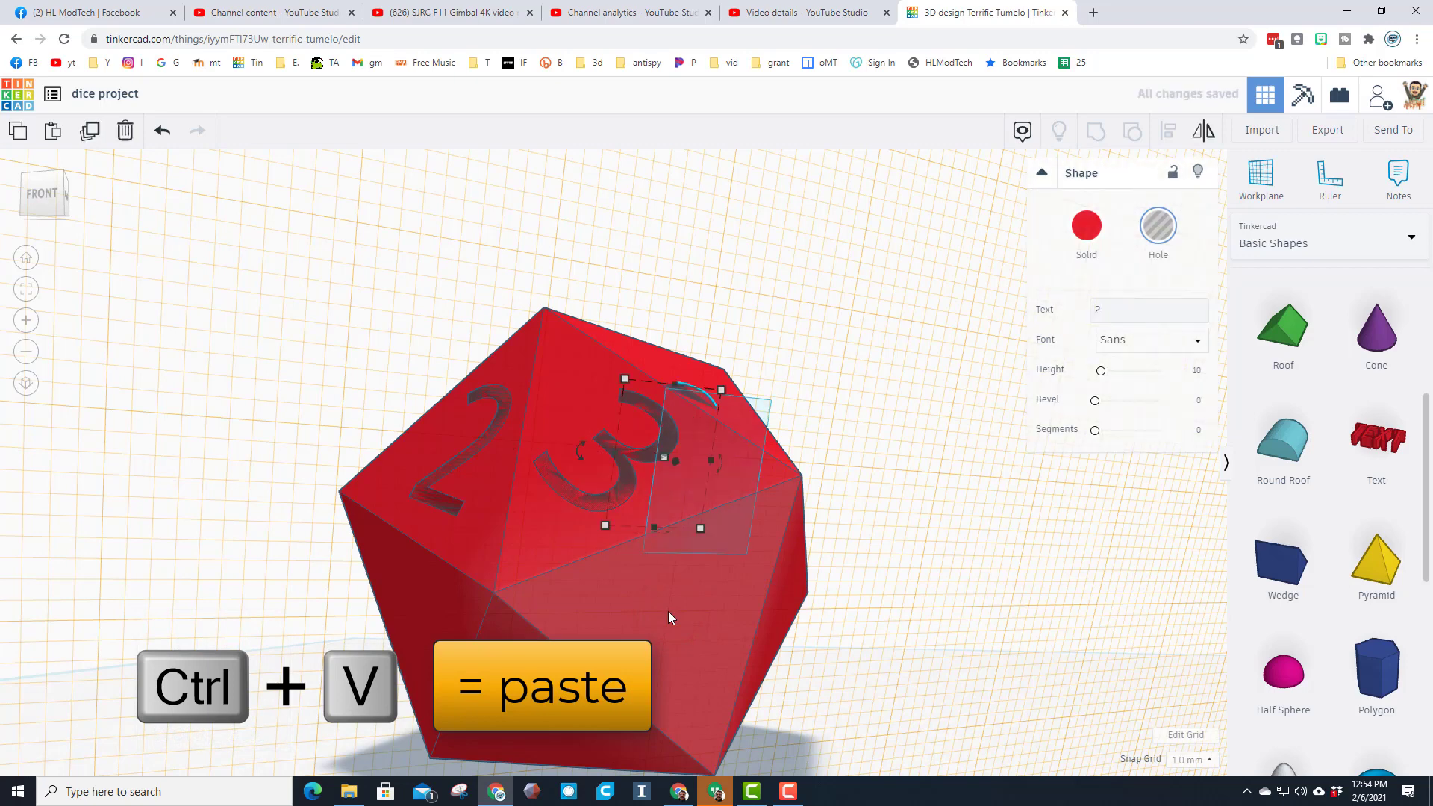
pyautogui.press('d')
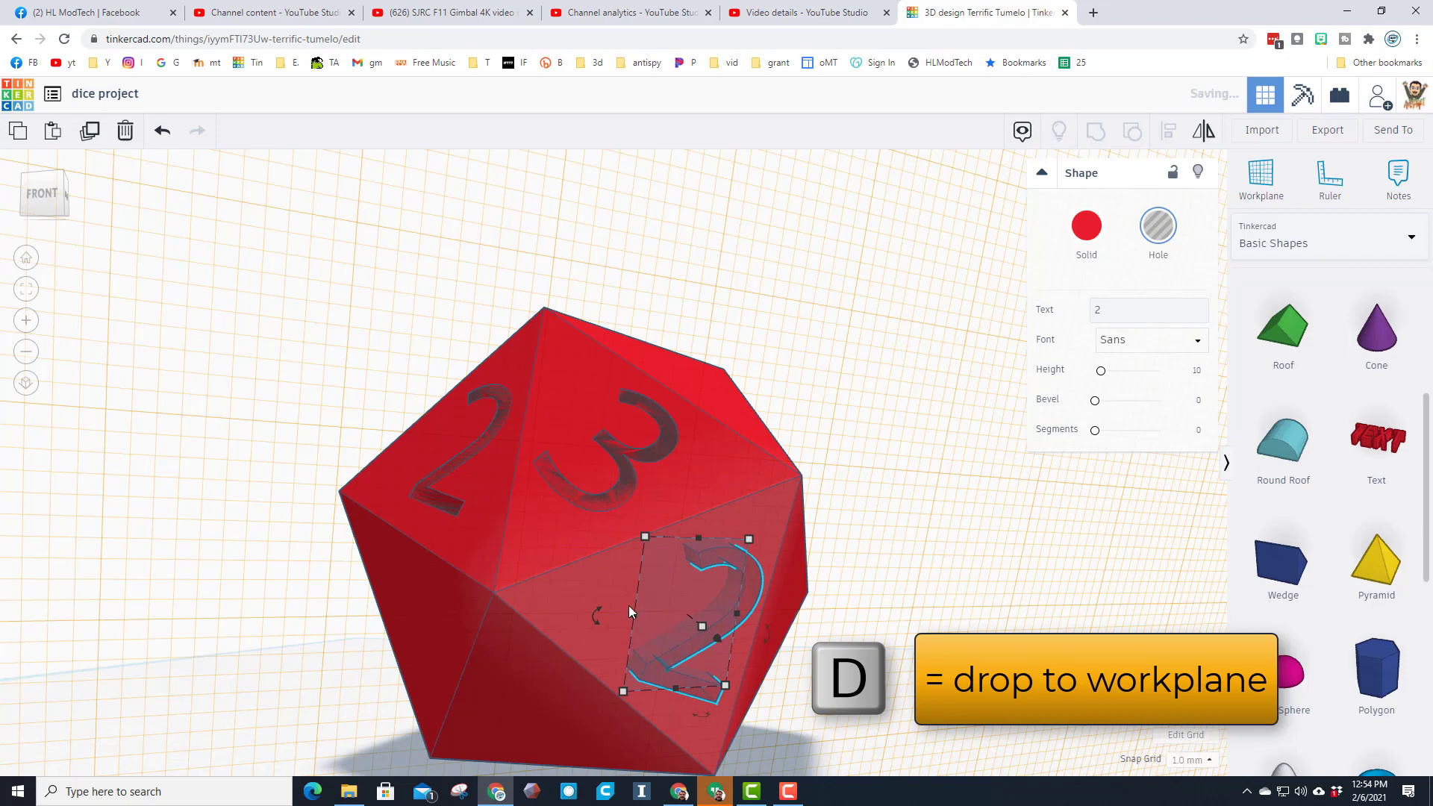
pyautogui.moveTo(589, 618); pyautogui.dragTo(616, 578)
pyautogui.moveTo(647, 641); pyautogui.dragTo(678, 430, button='right')
pyautogui.click(683, 430)
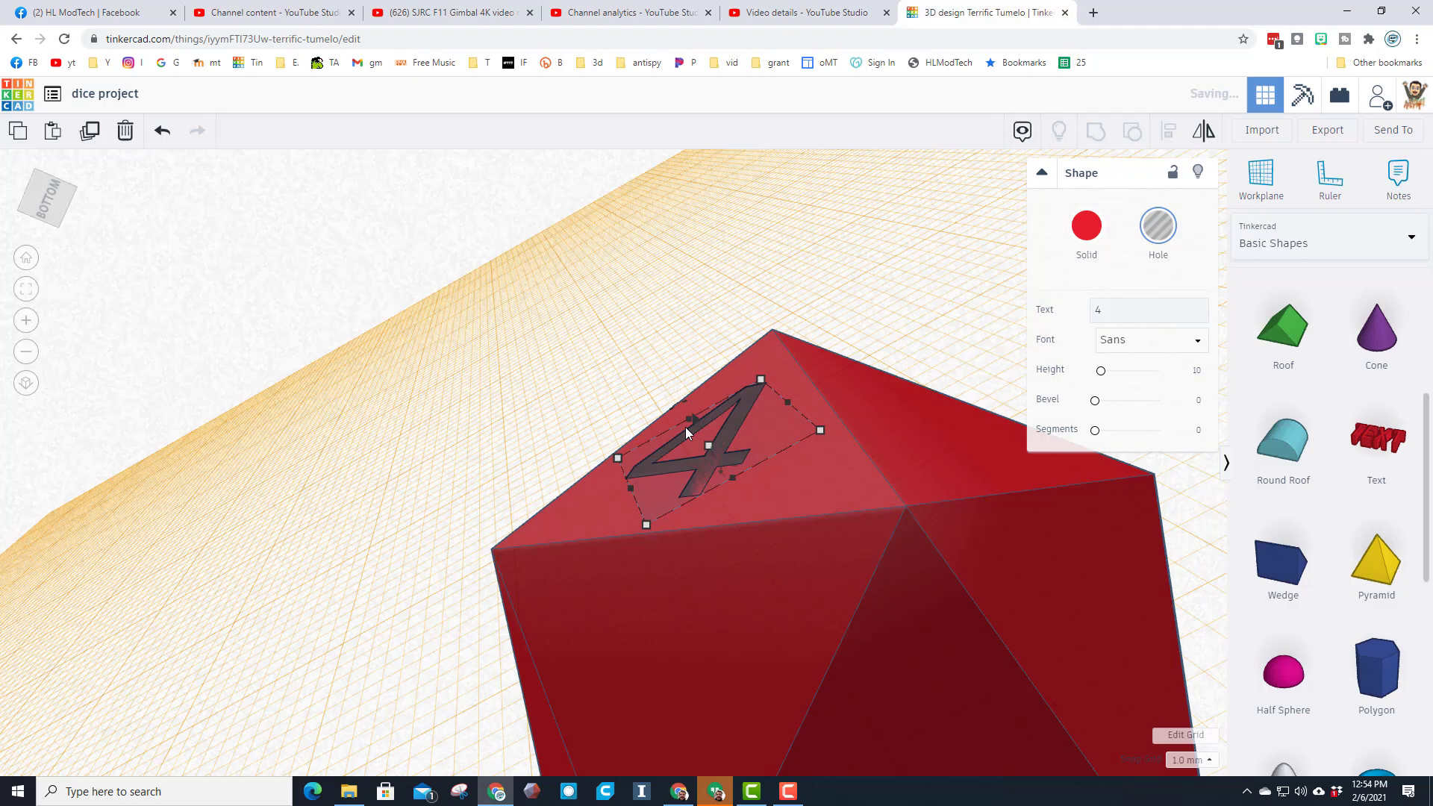
pyautogui.moveTo(483, 386); pyautogui.dragTo(807, 524, button='right')
pyautogui.moveTo(192, 528); pyautogui.dragTo(322, 461, button='right')
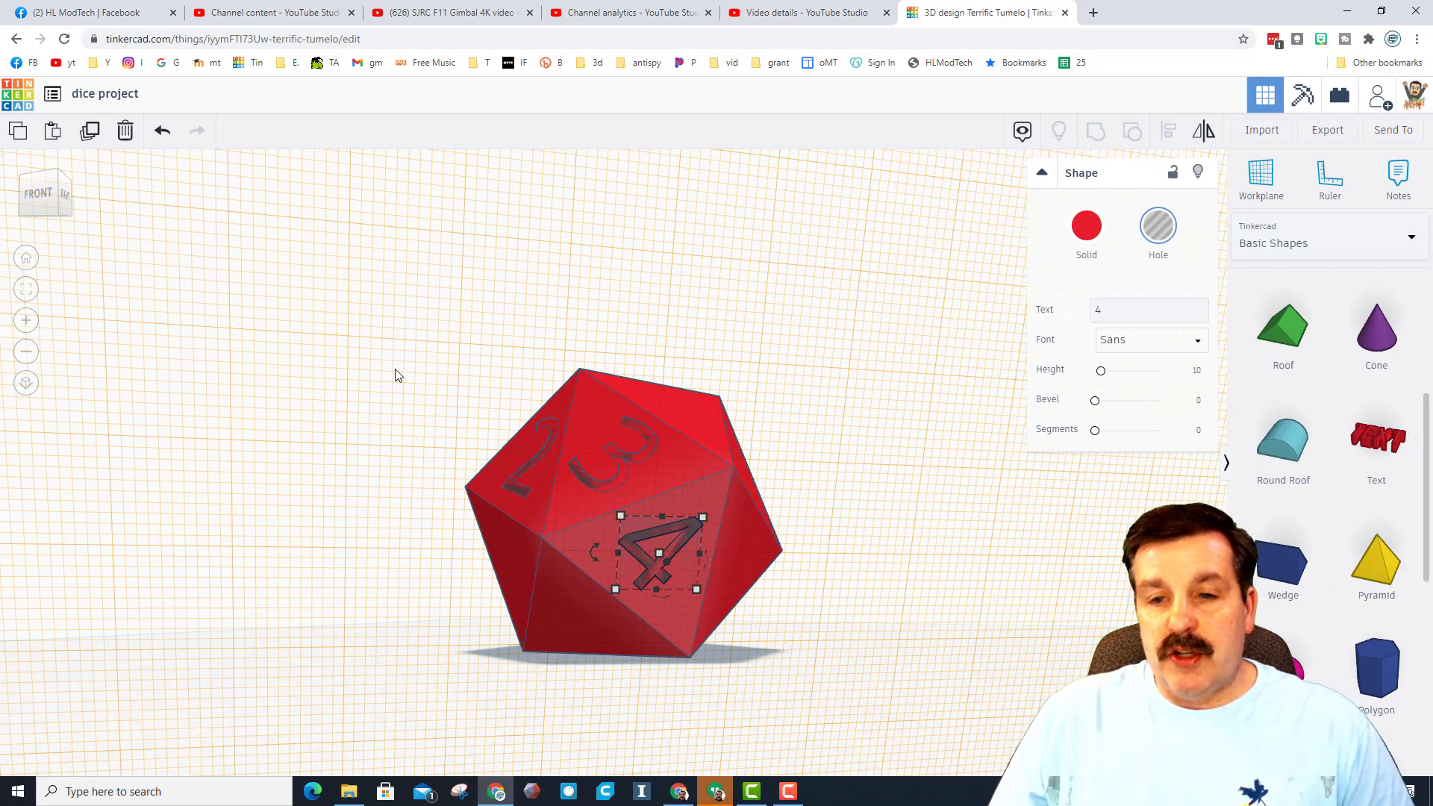
# Reset the workplane back to the ground grid
pyautogui.click(1261, 174)
pyautogui.click(980, 575)
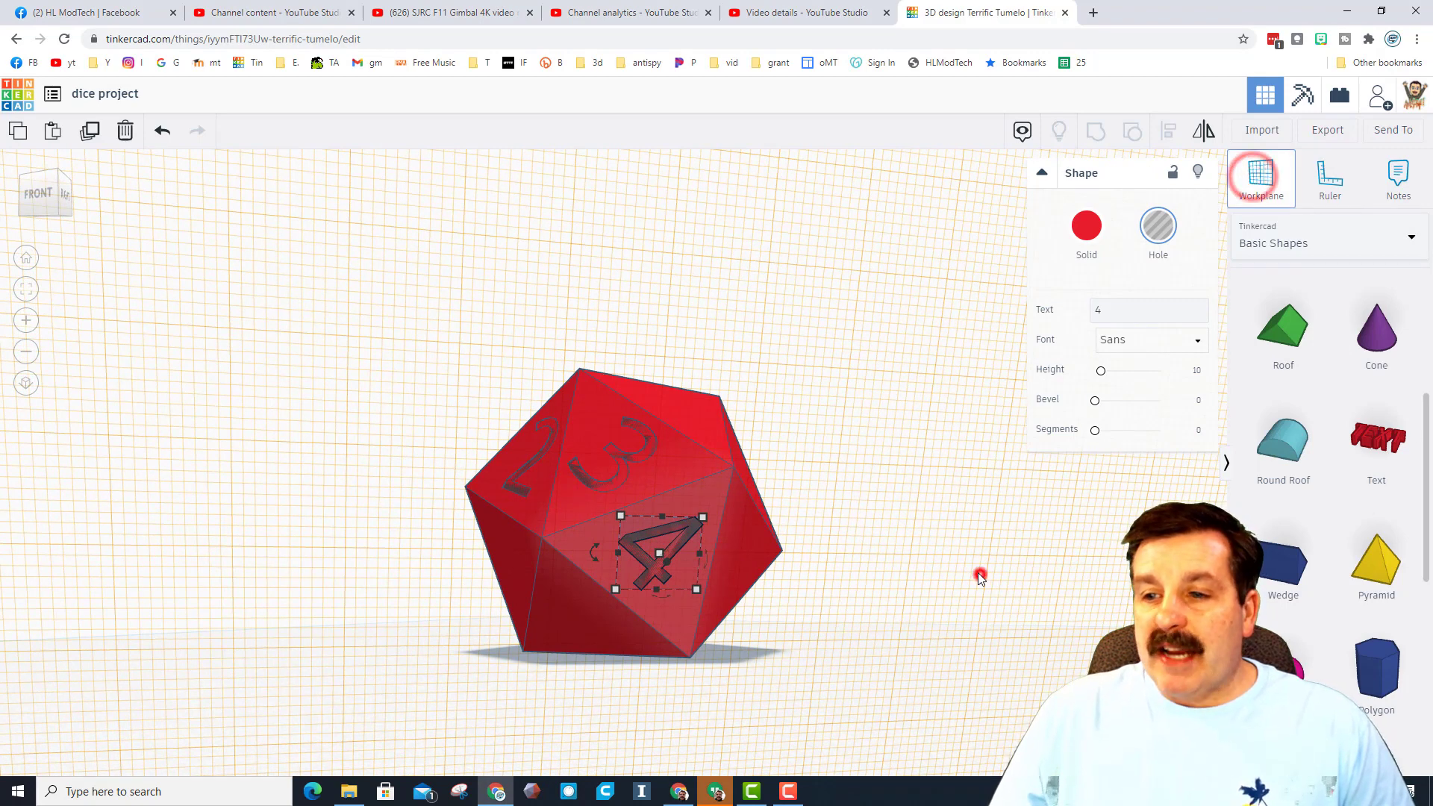
pyautogui.click(1243, 171)
pyautogui.click(851, 673)
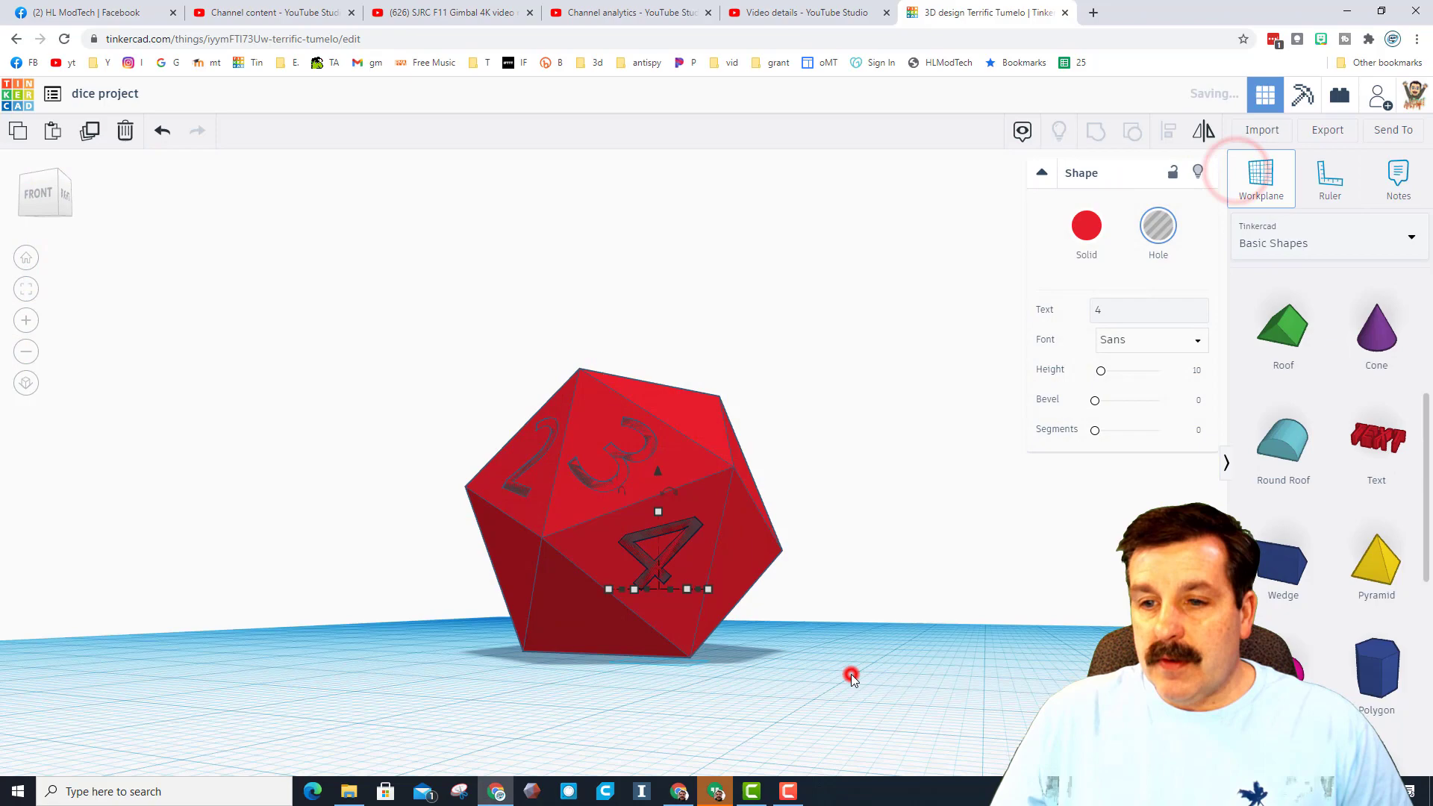
# Select the die and all four number holes, group them, and inspect the result
pyautogui.moveTo(391, 377); pyautogui.dragTo(808, 686)
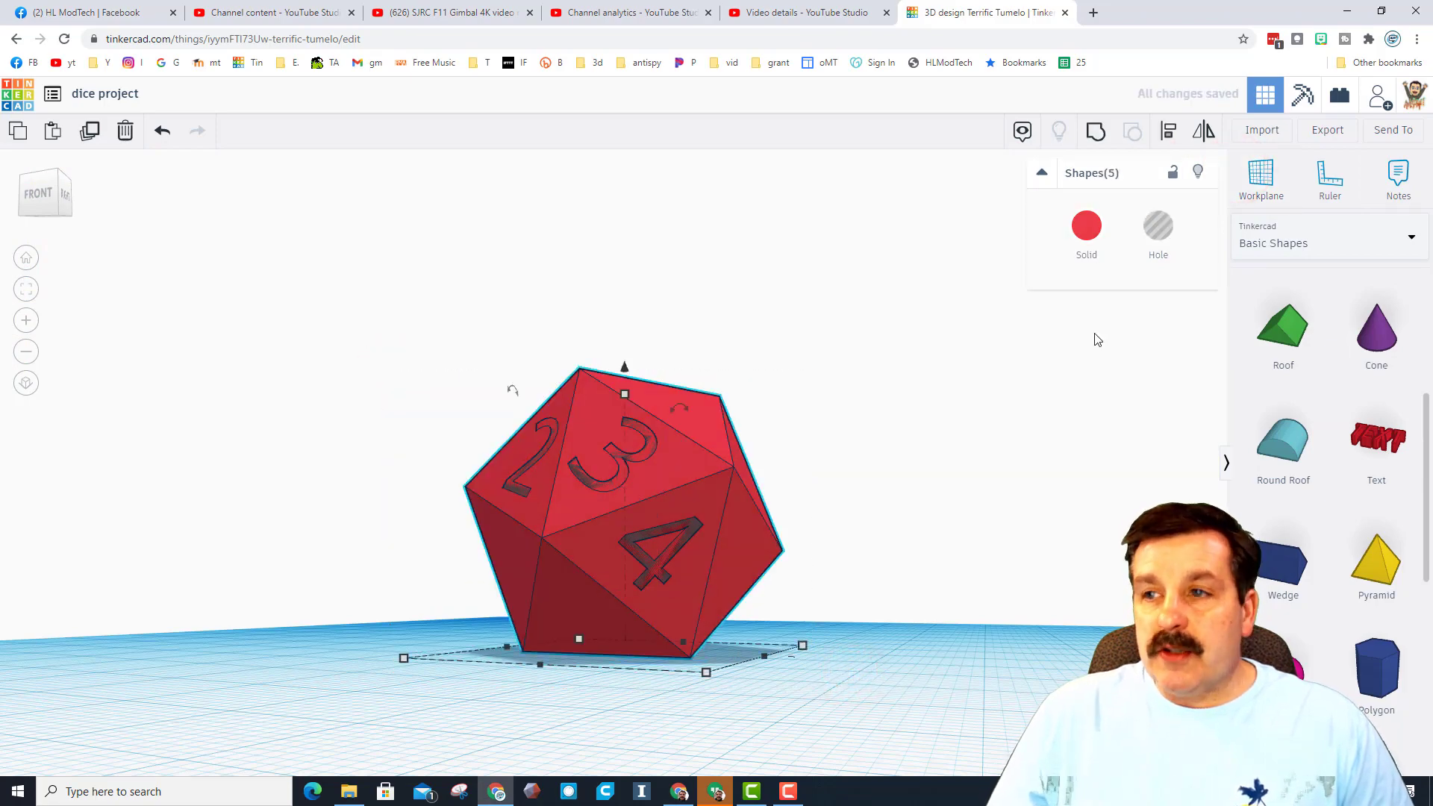
pyautogui.click(1091, 131)
pyautogui.moveTo(477, 566); pyautogui.dragTo(724, 556, button='right')
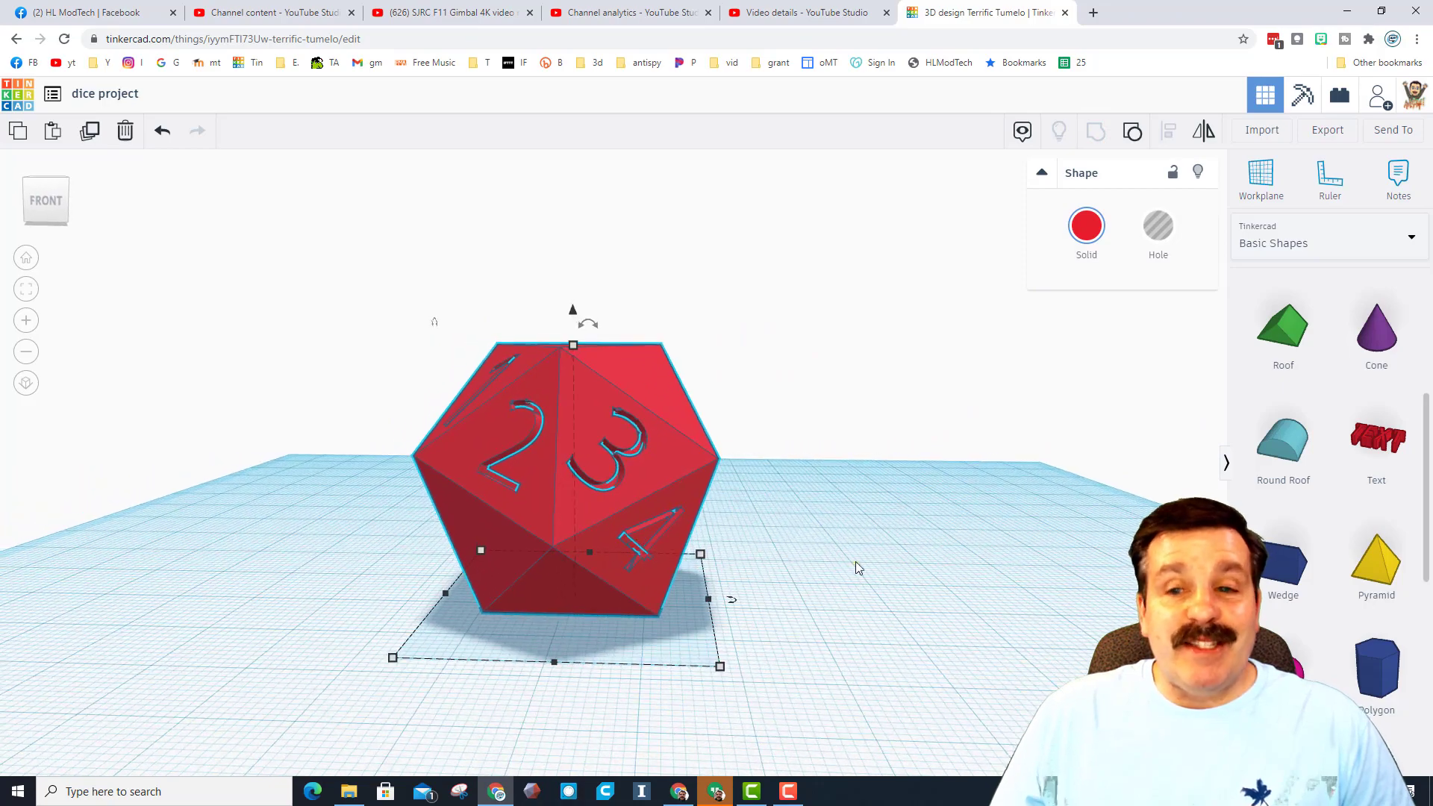
pyautogui.moveTo(855, 561); pyautogui.dragTo(890, 523, button='right')
pyautogui.click(947, 504)
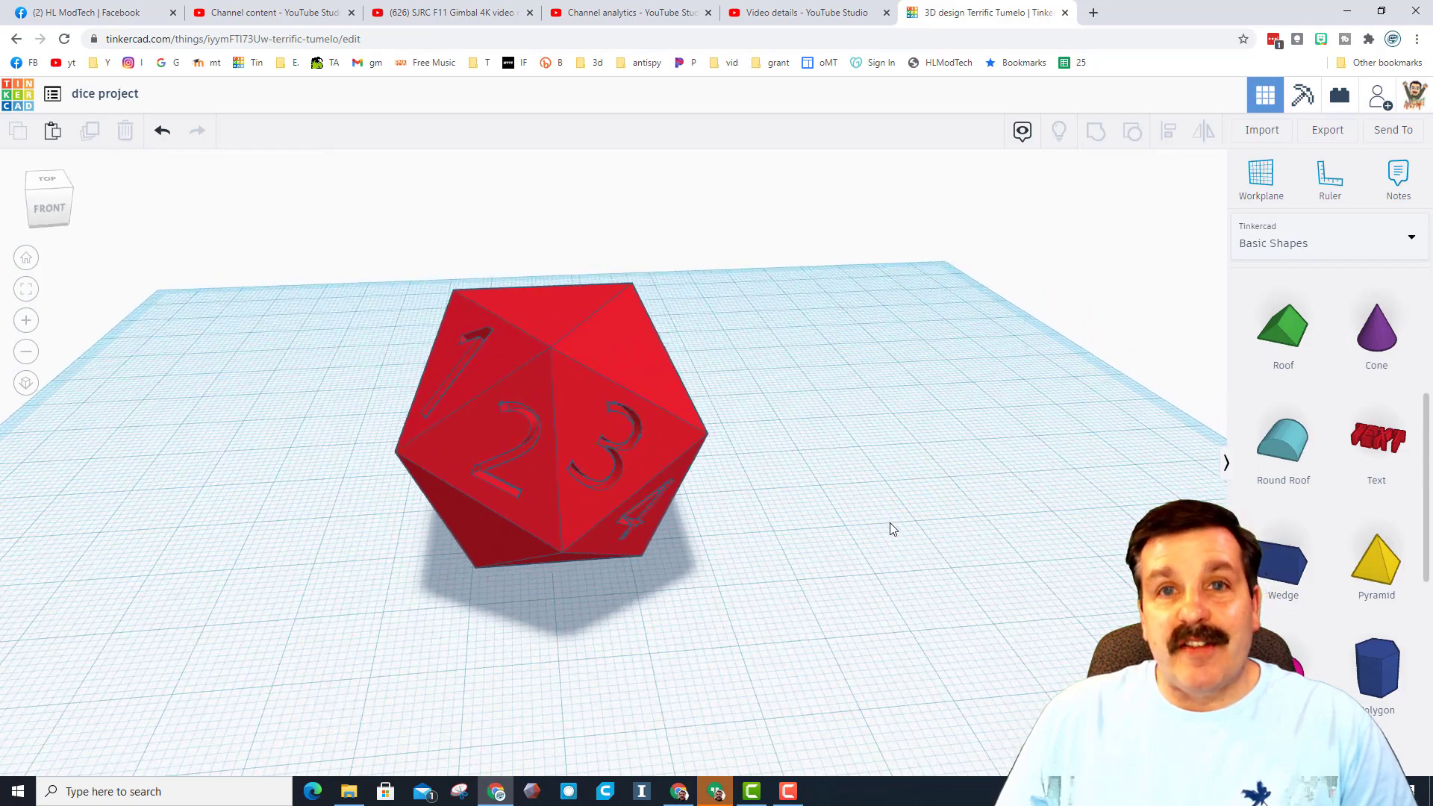